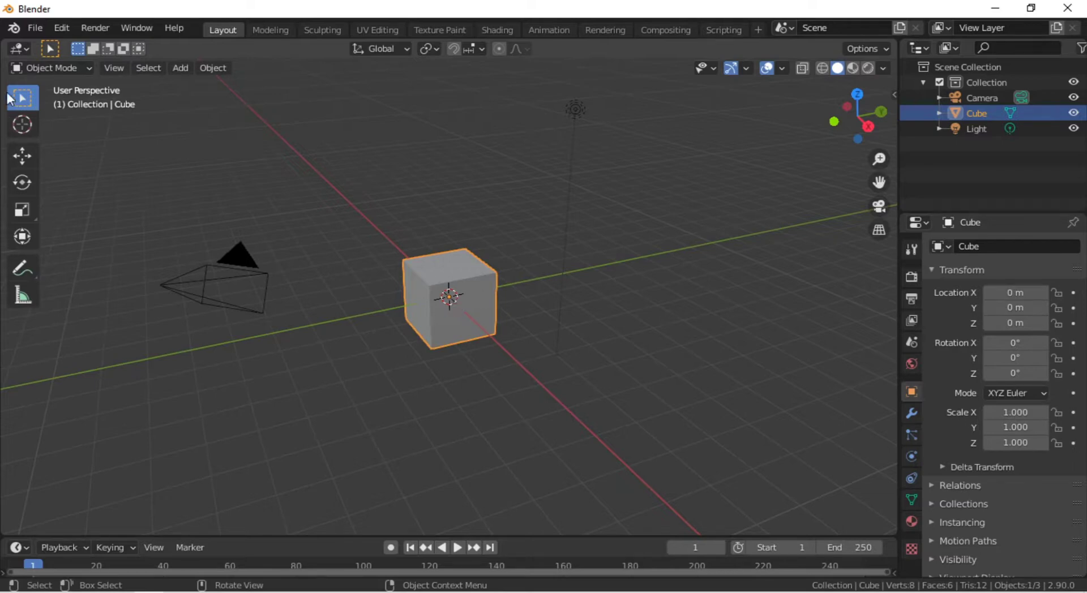
click(62, 33)
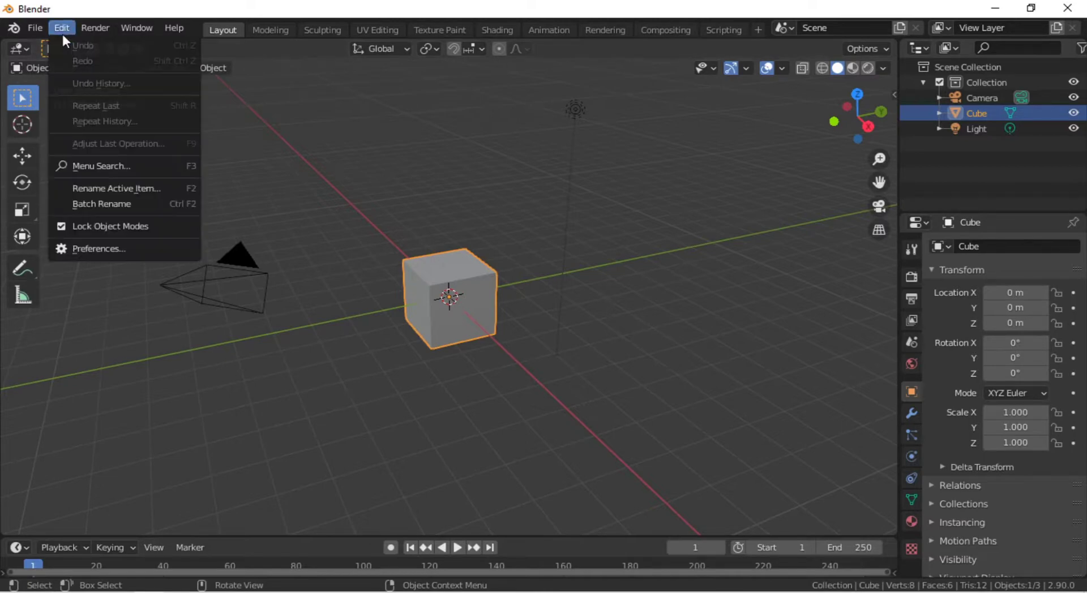
click(124, 249)
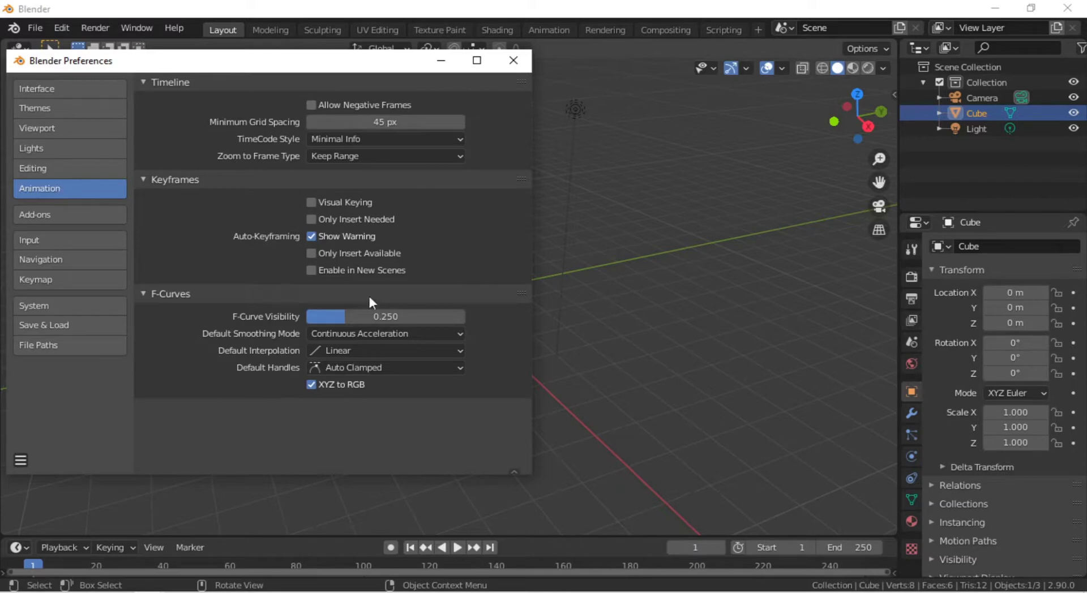
click(442, 351)
click(443, 350)
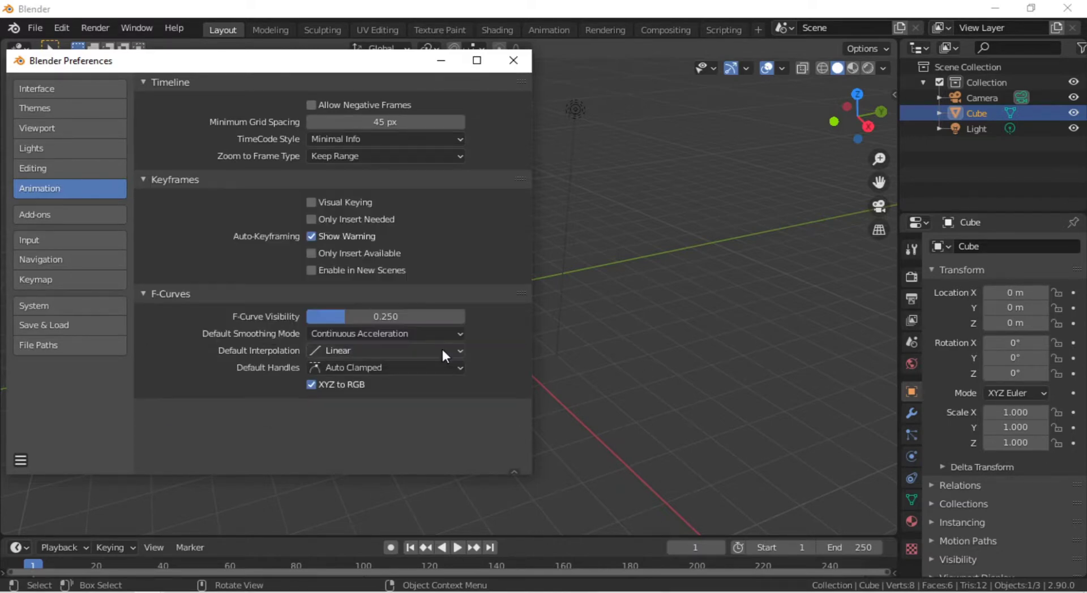
click(524, 60)
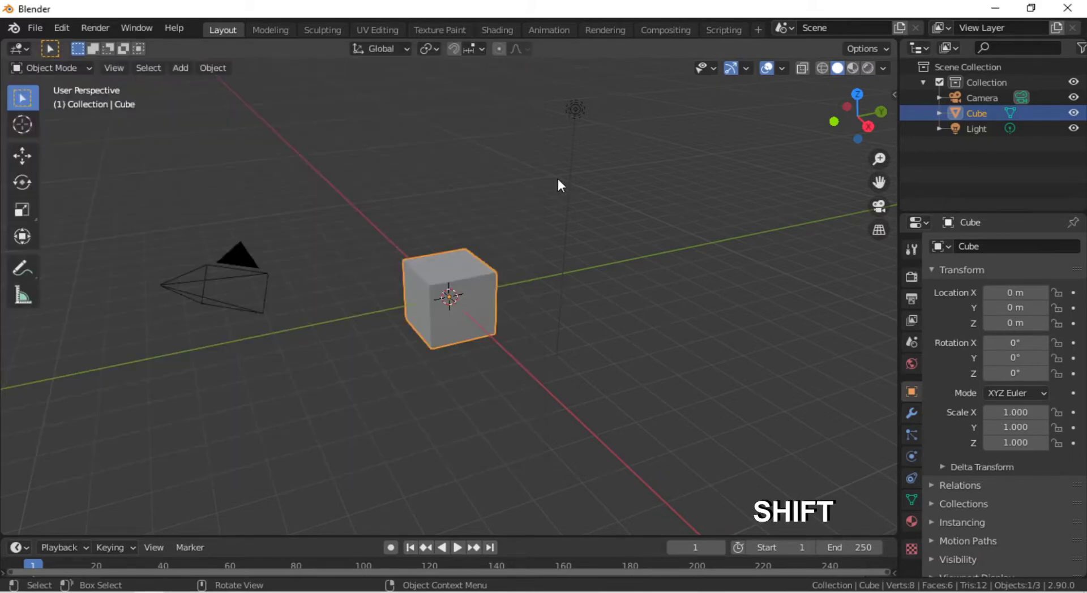
Select the default cube and light together and delete both, keeping only the camera.
shift+click(577, 105)
key(x)
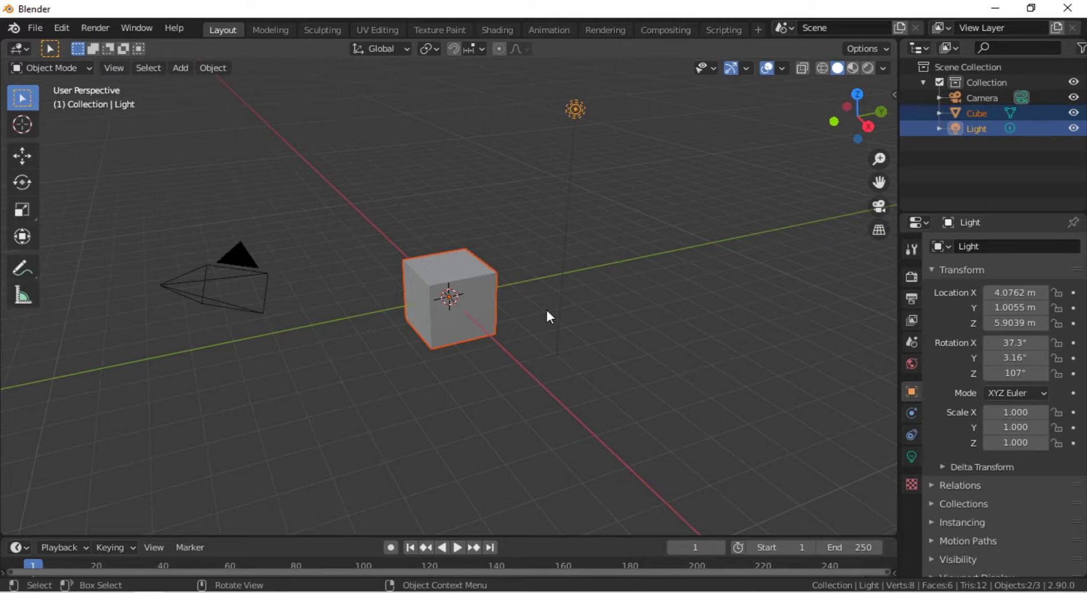
key(x)
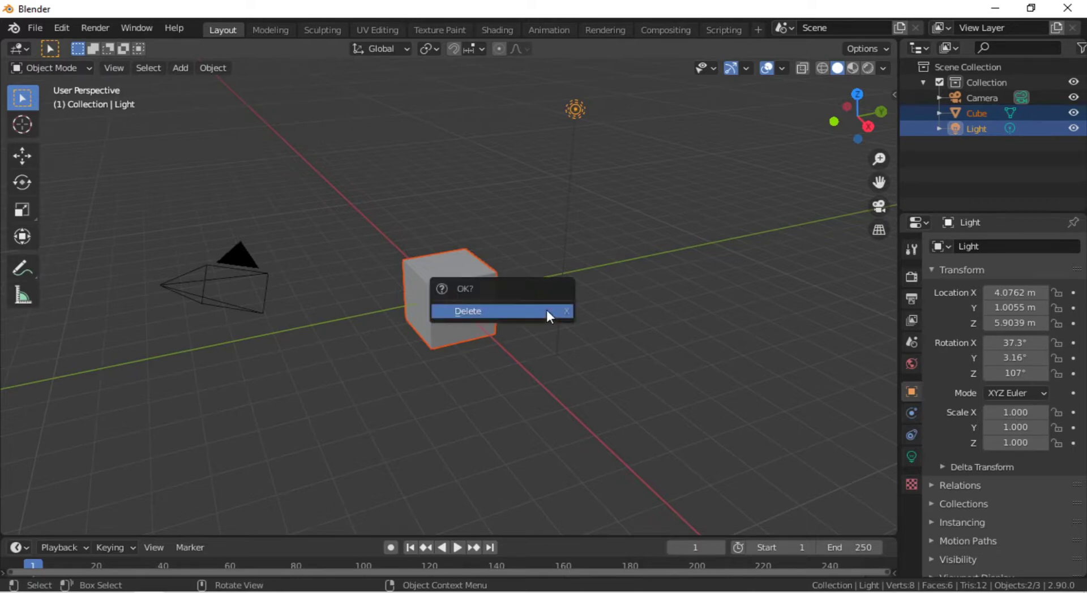
click(546, 310)
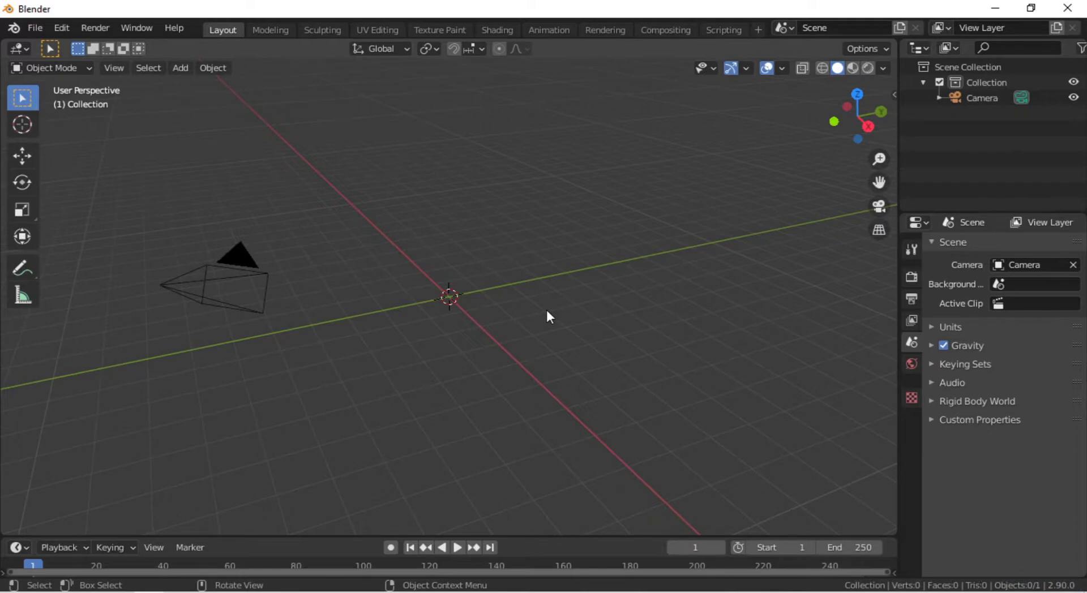
Clear the camera's rotation and location so it sits at the world origin.
click(184, 291)
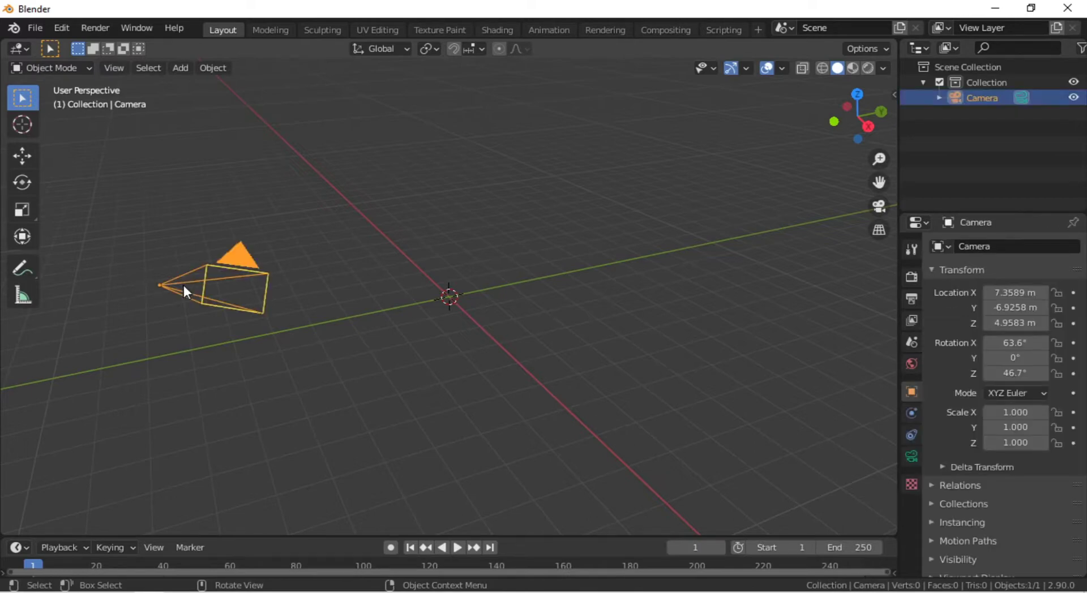
key(alt+r)
key(alt)
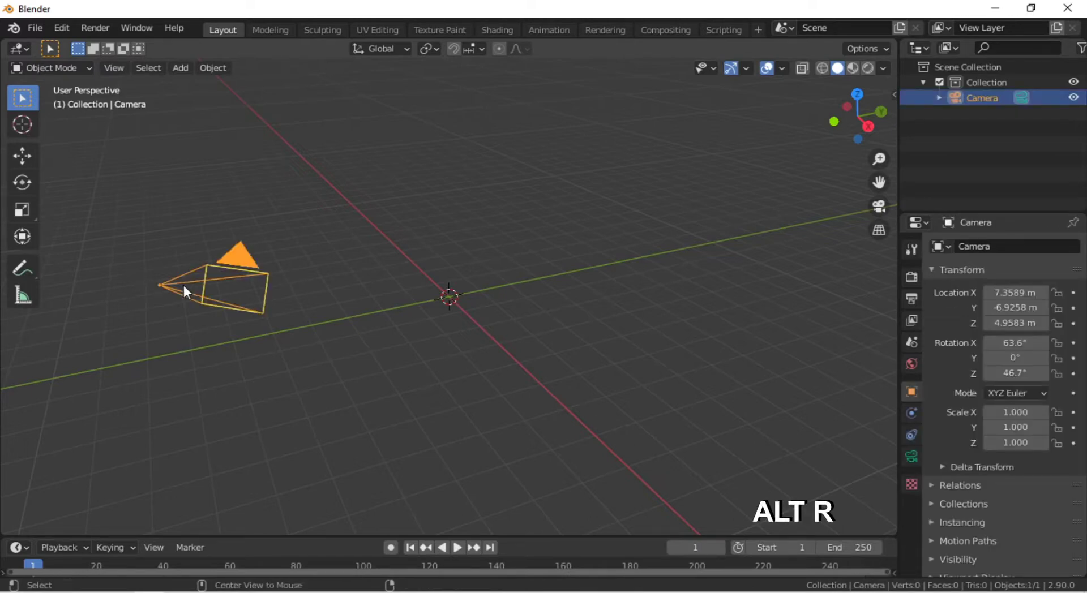
key(alt+g)
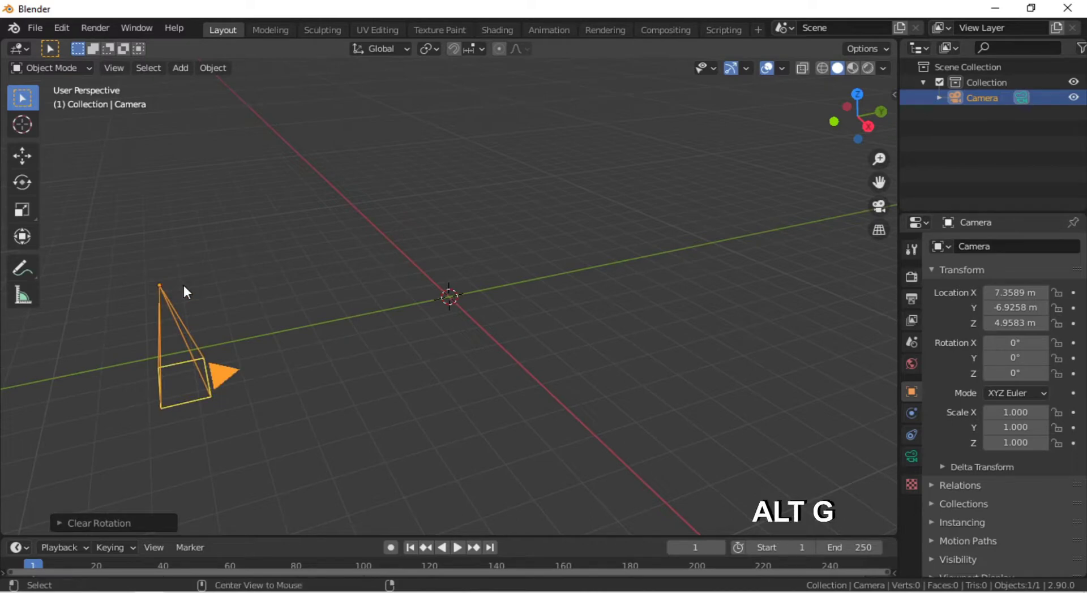
key(alt+g)
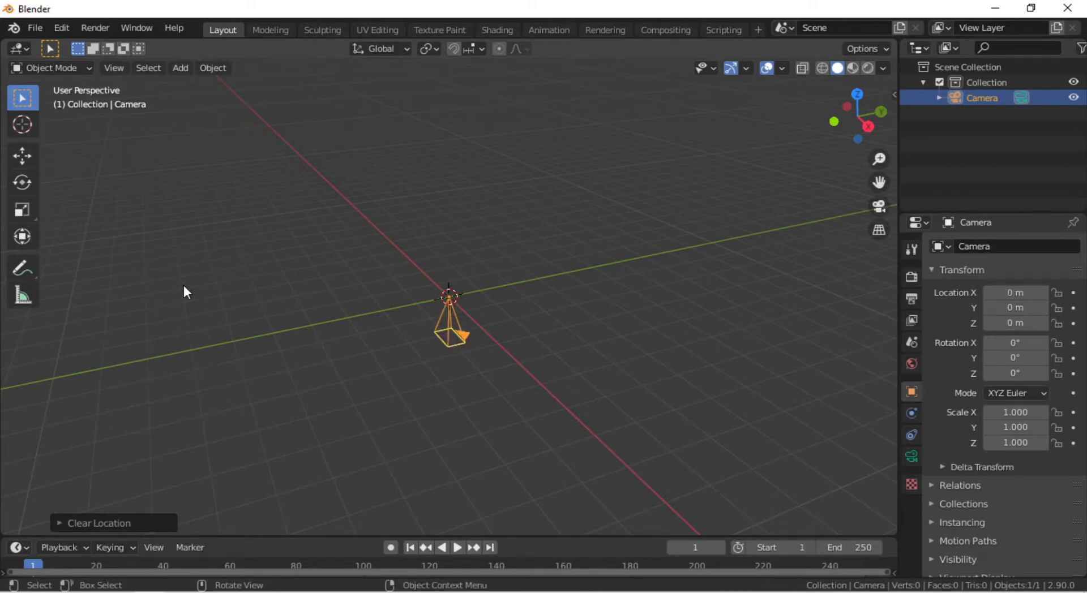
Rotate the camera 90° about the X axis to look horizontally.
key(r)
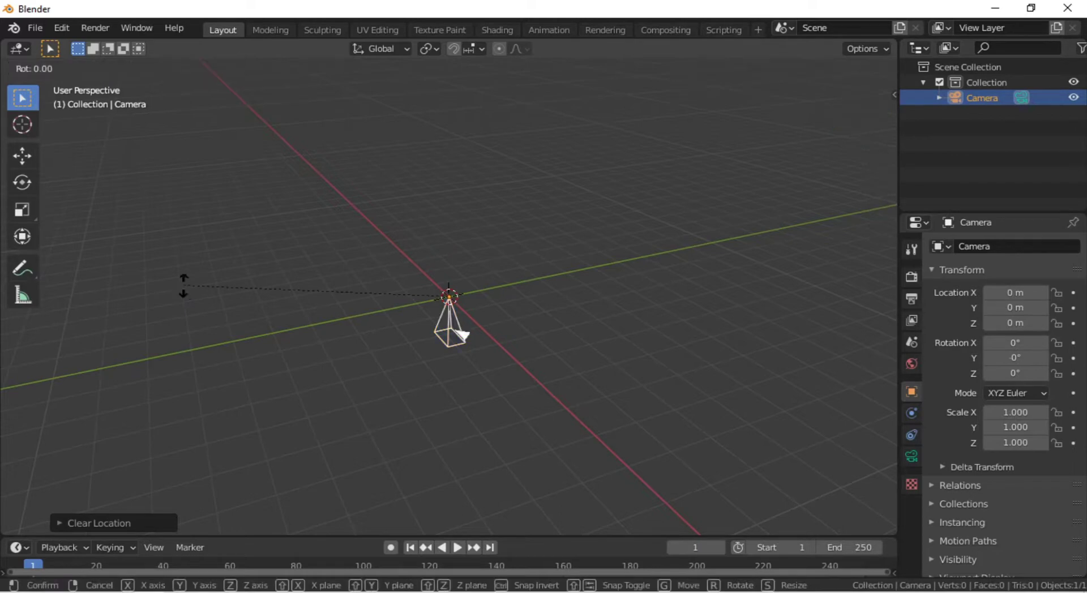
key(x)
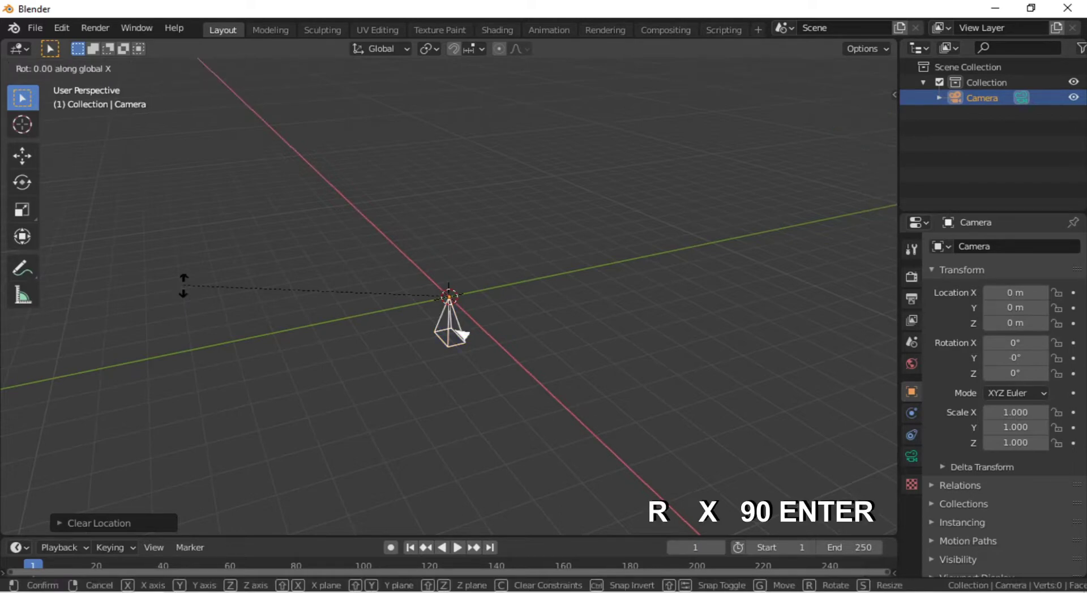
text(90)
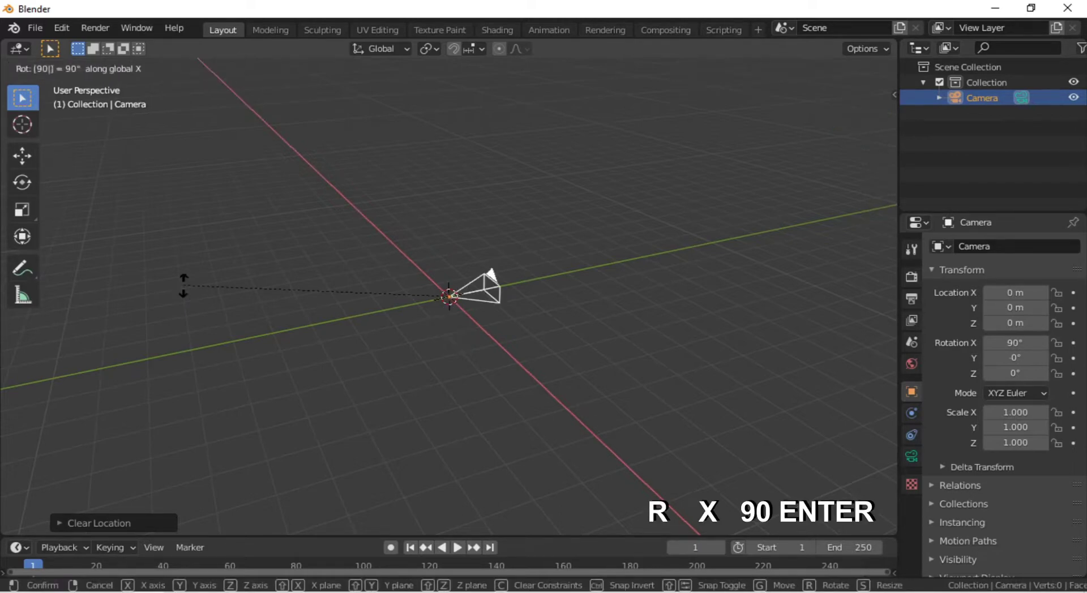
key(Return)
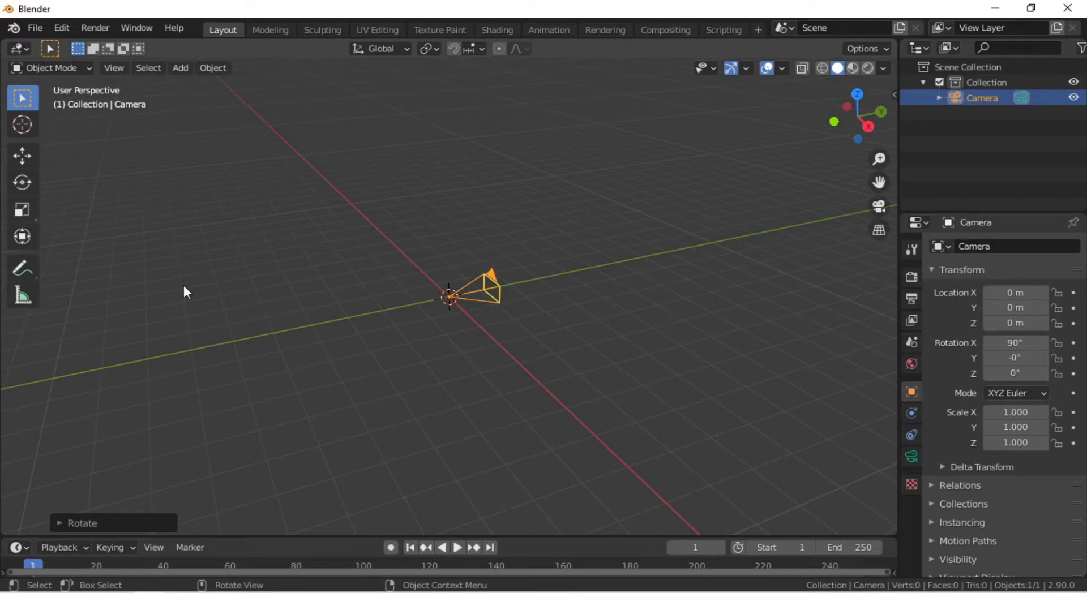
Add a plane, scale it by 10 to 20 m × 20 m, and show its dimensions in the sidebar.
click(181, 72)
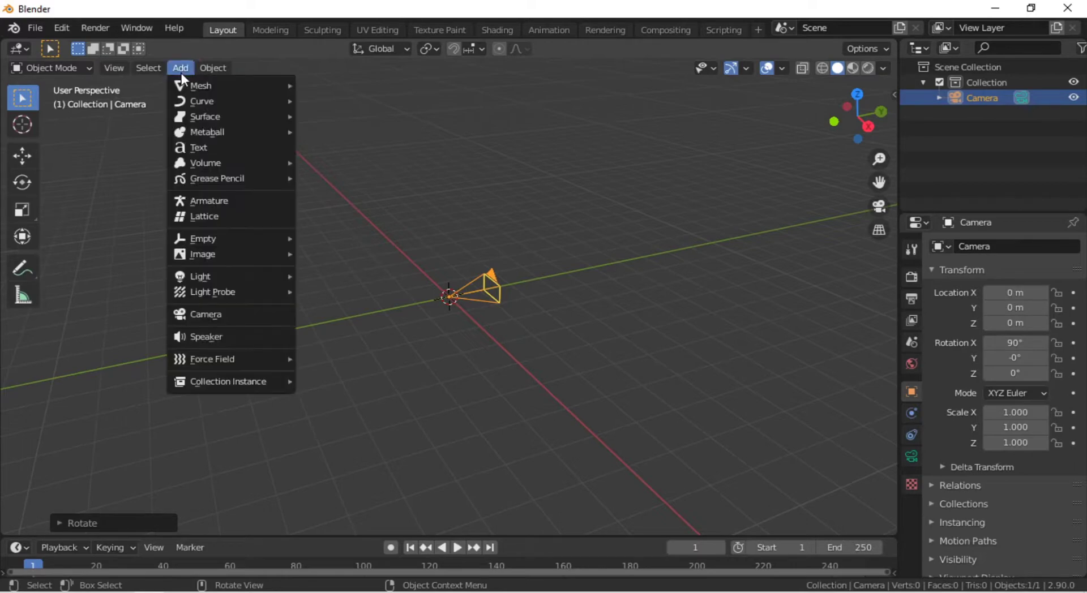
mouse_move(192, 87)
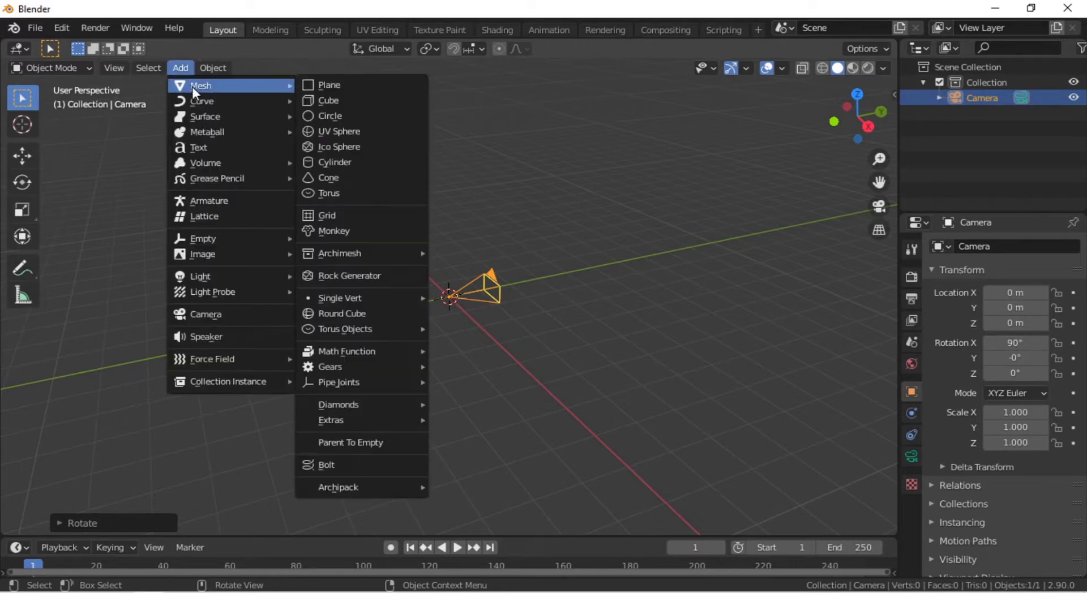
click(348, 89)
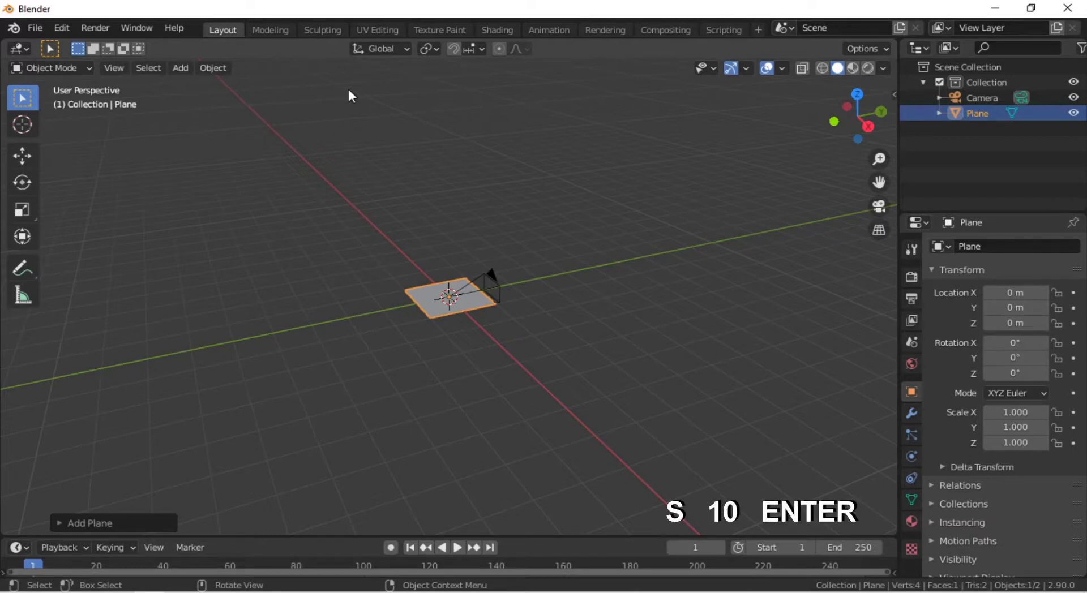
text(s10)
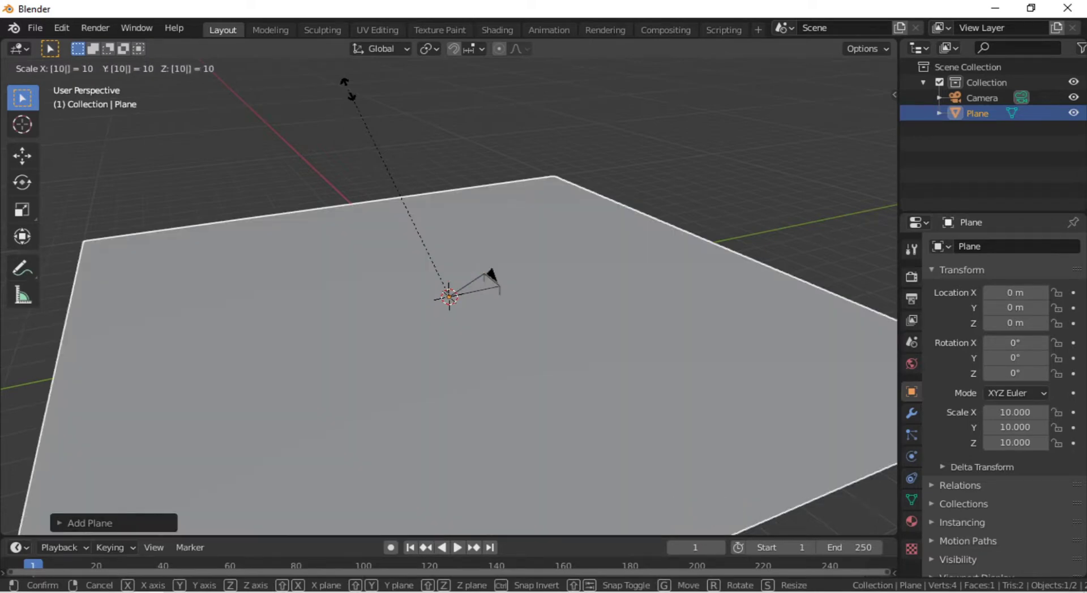
key(Return)
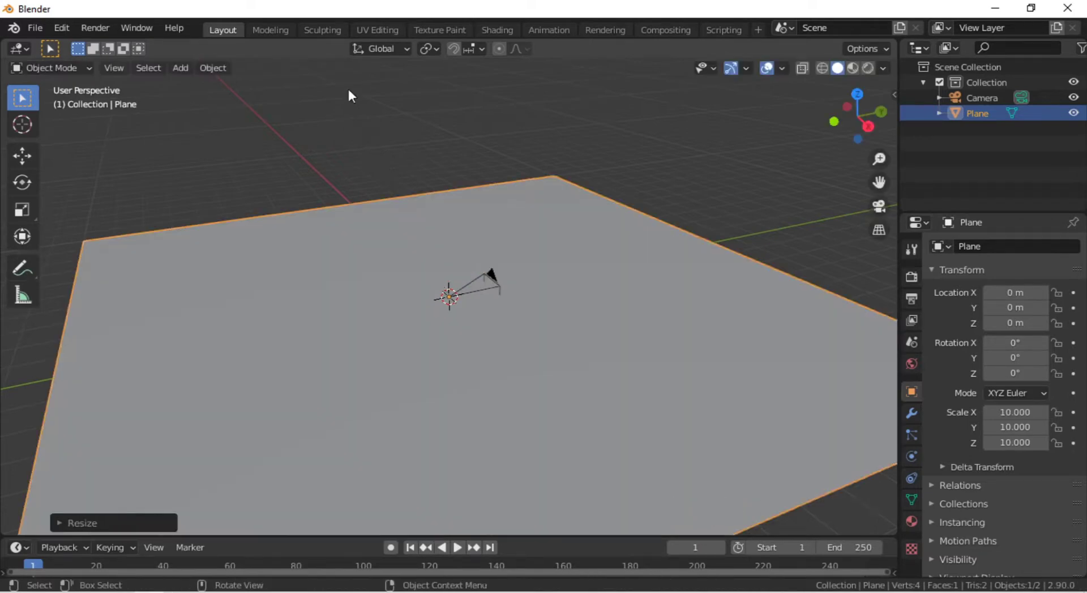
key(n)
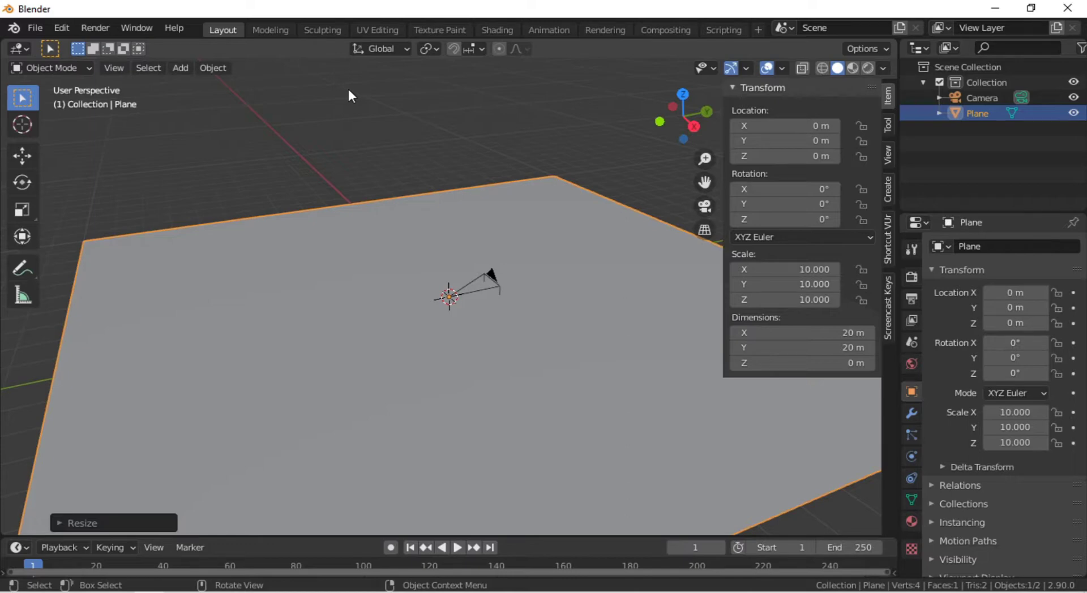
Apply the plane's scale so it reads 1.000, hide the sidebar, and enter Edit Mode.
click(217, 68)
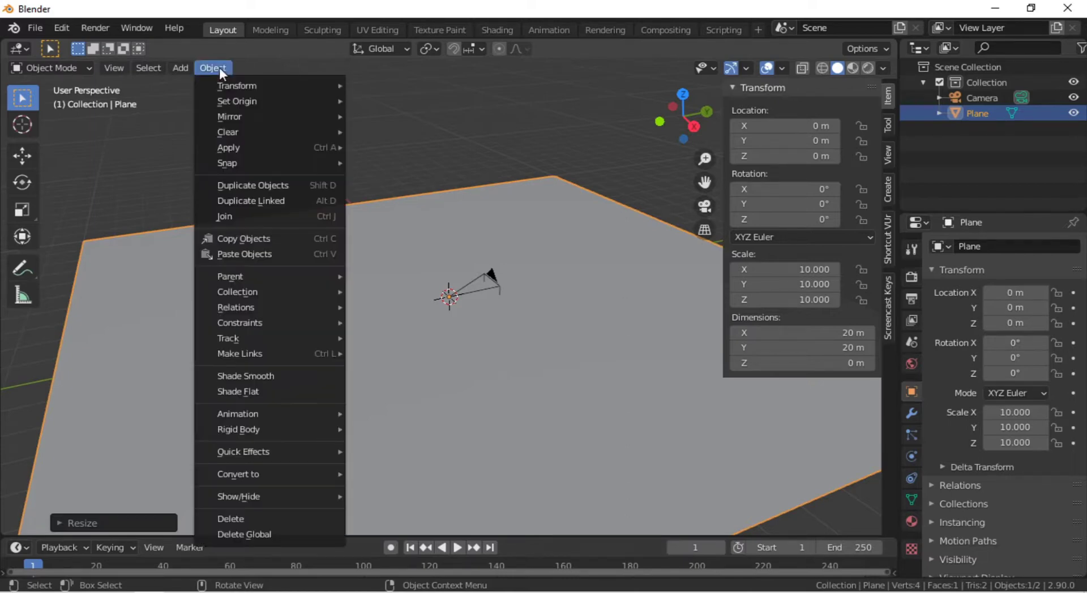
mouse_move(256, 148)
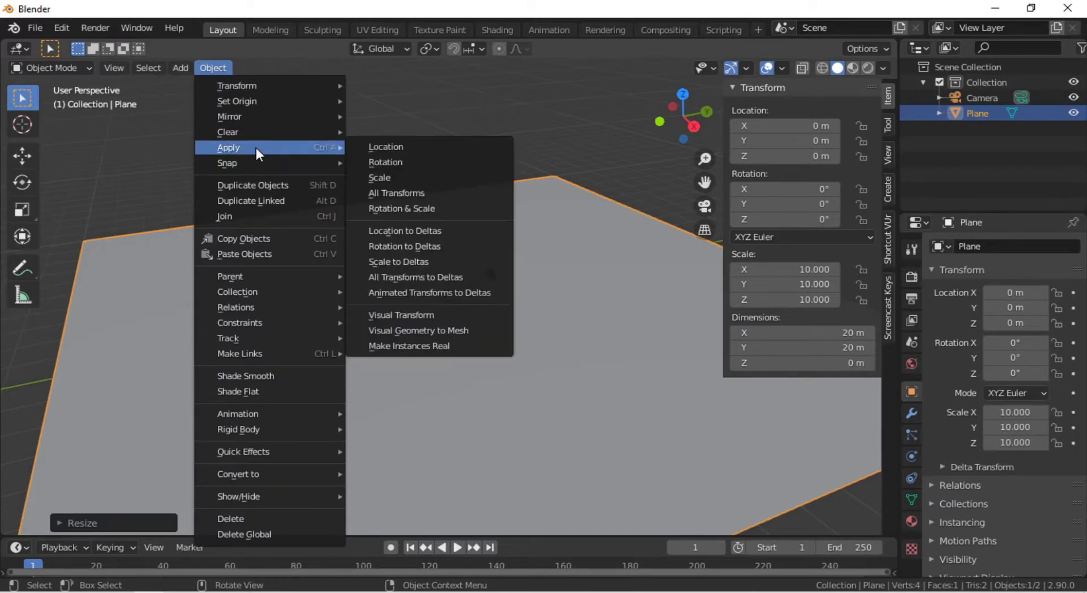
click(382, 178)
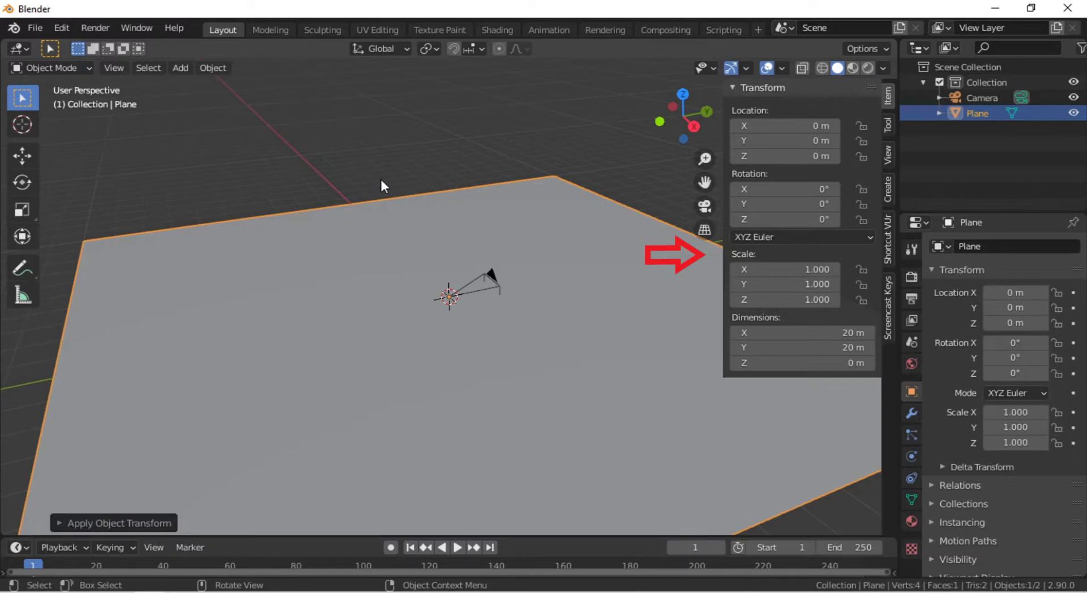
key(n)
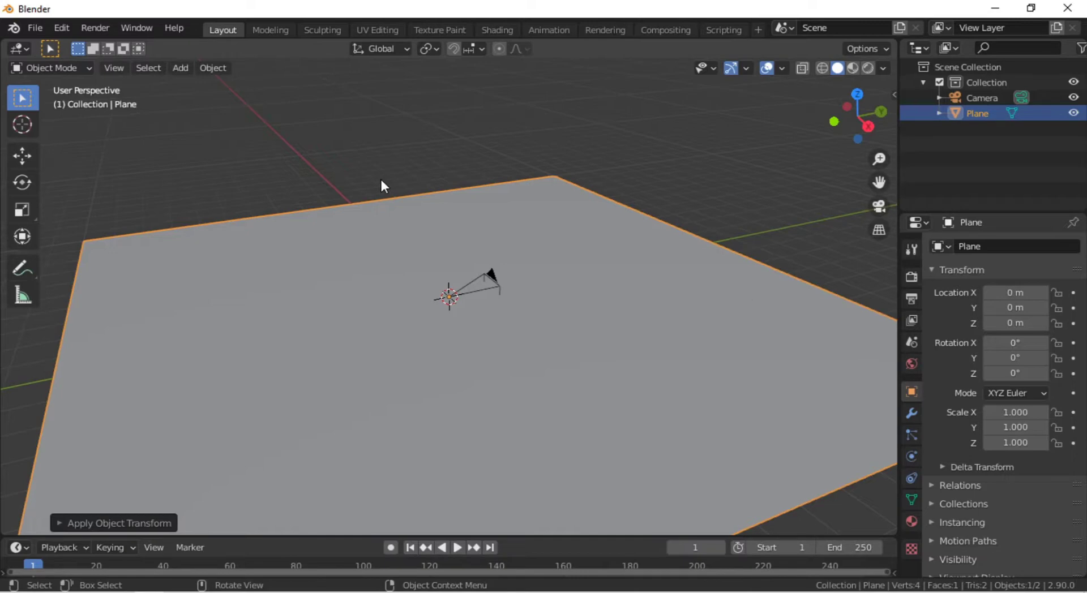
key(Tab)
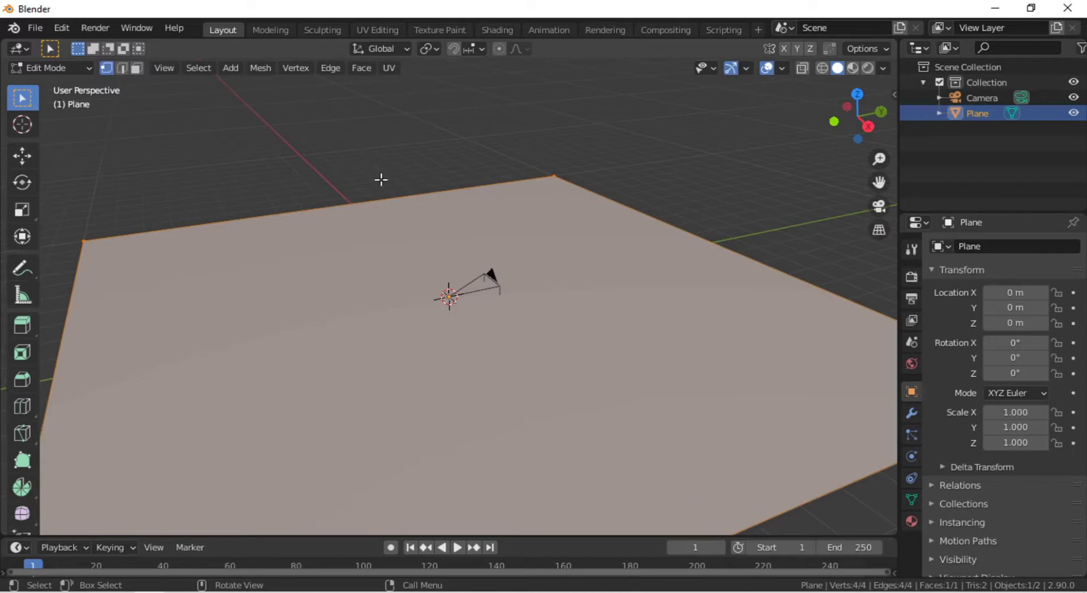
Select the plane's left edge, snap the 3D cursor to it, and return to Object Mode.
click(122, 68)
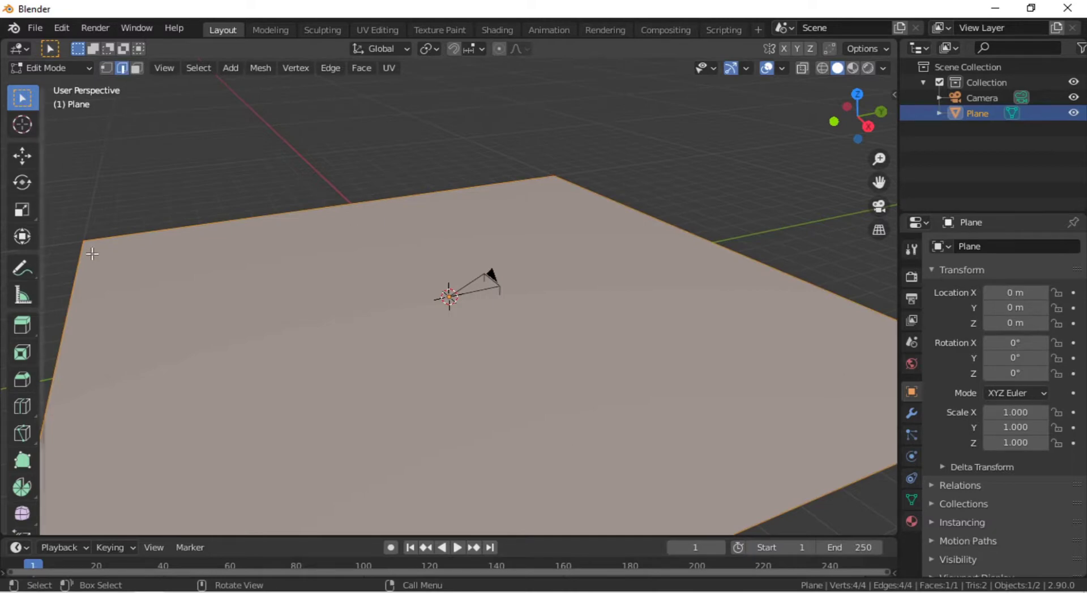
click(82, 272)
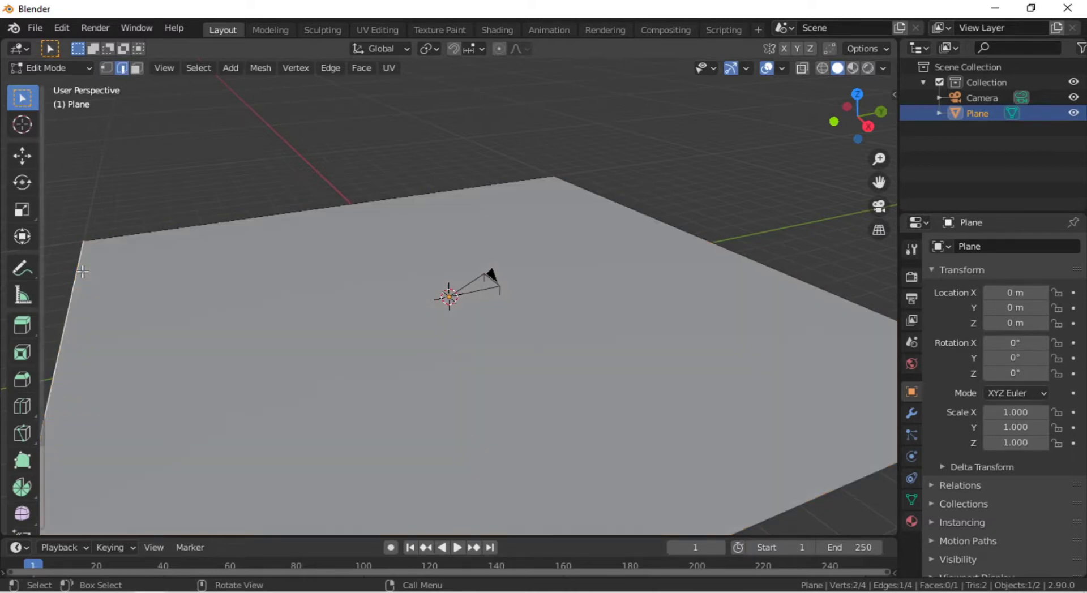
key(shift+s)
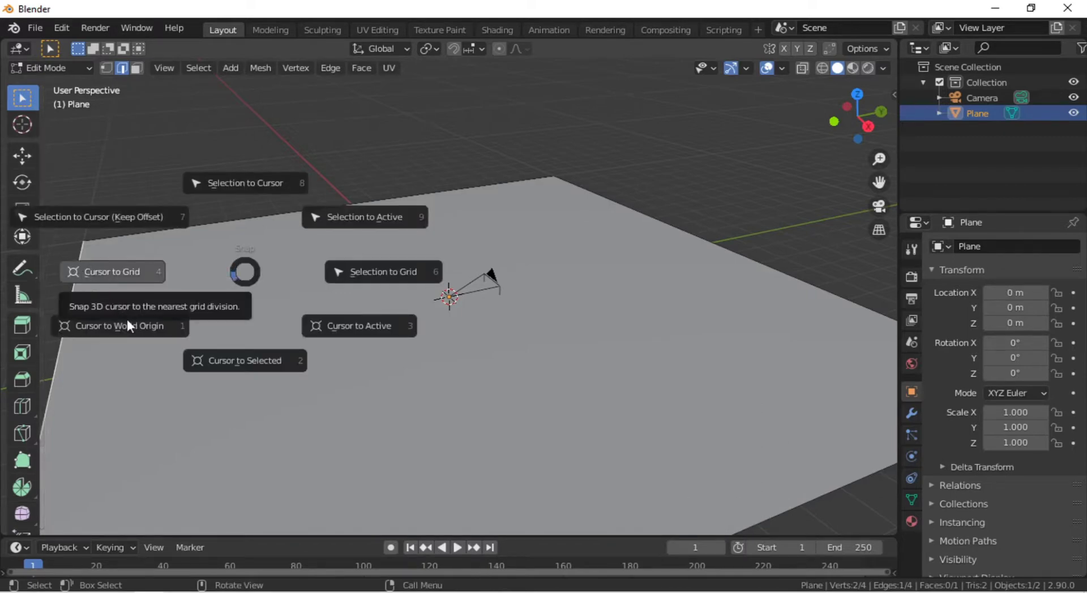
click(212, 361)
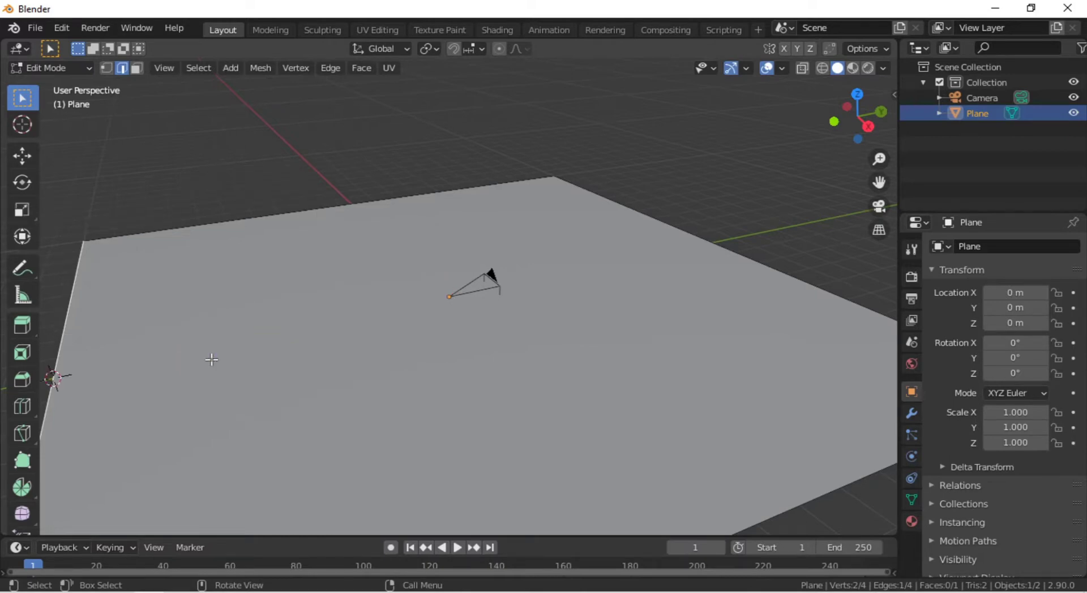
key(Tab)
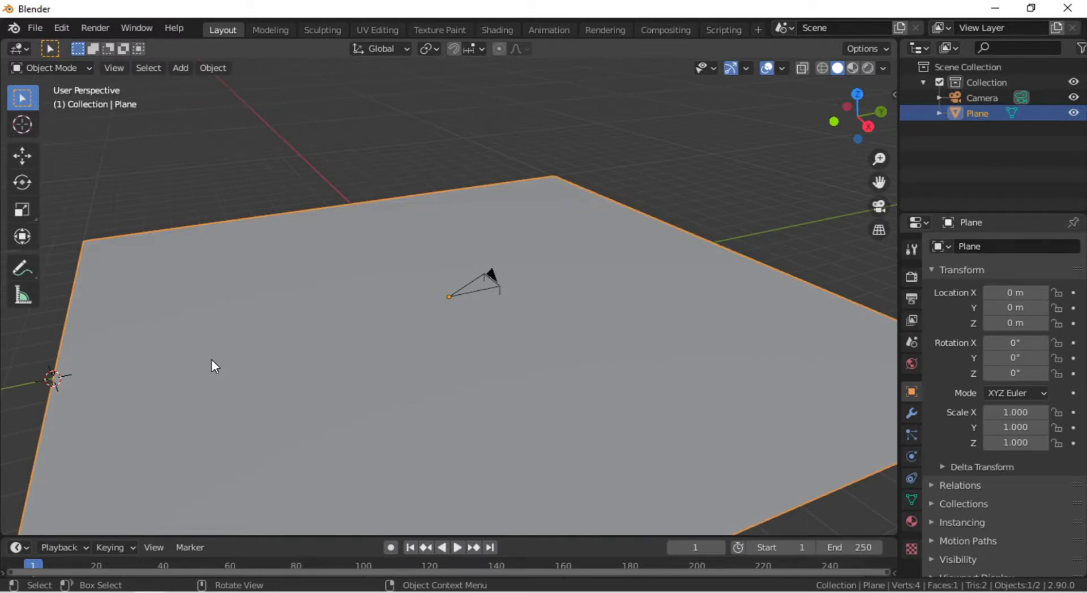
Set the plane's origin to the 3D cursor so Location Y reads -10 m.
click(222, 75)
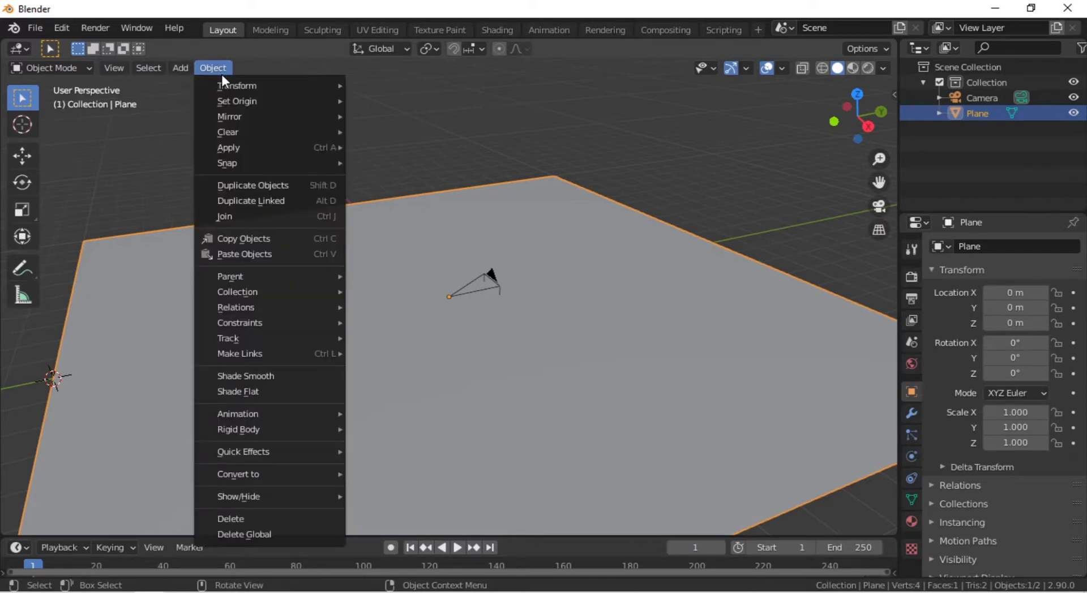
mouse_move(232, 102)
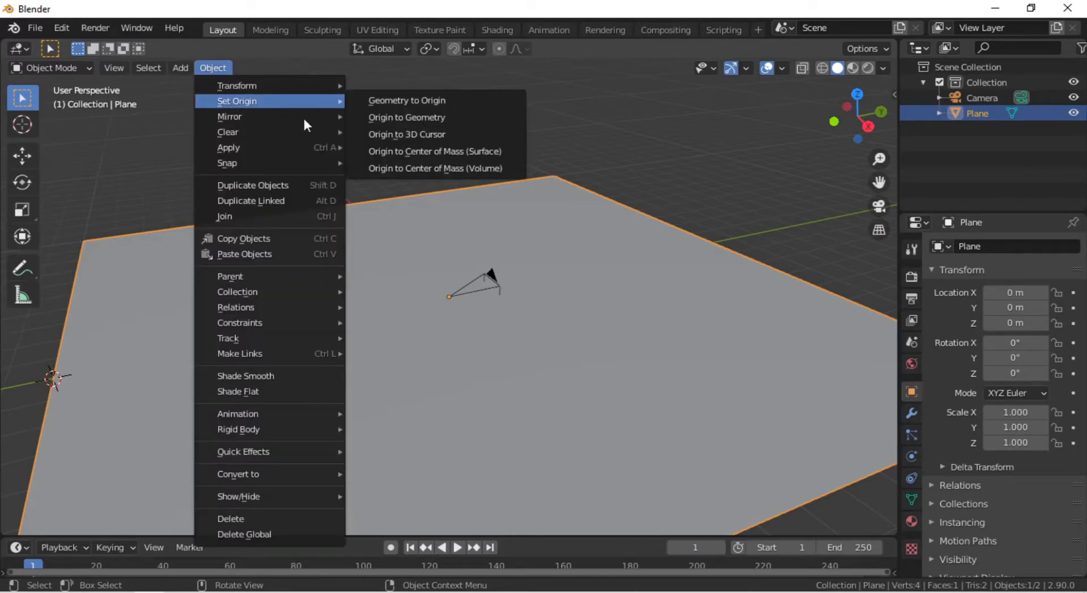
click(435, 136)
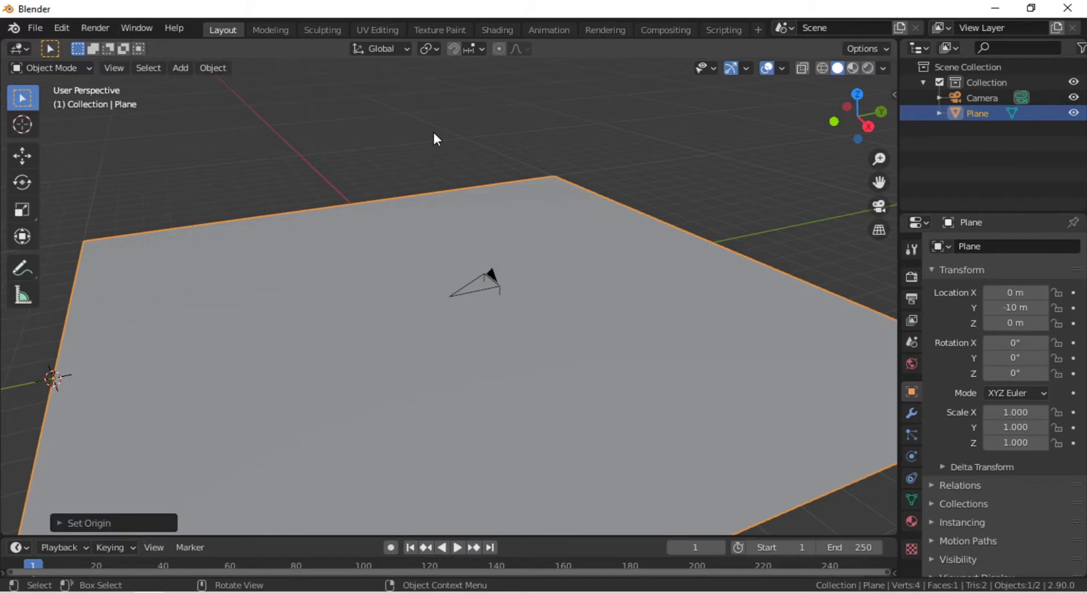
Snap the 3D cursor back to the world origin.
key(shift+s)
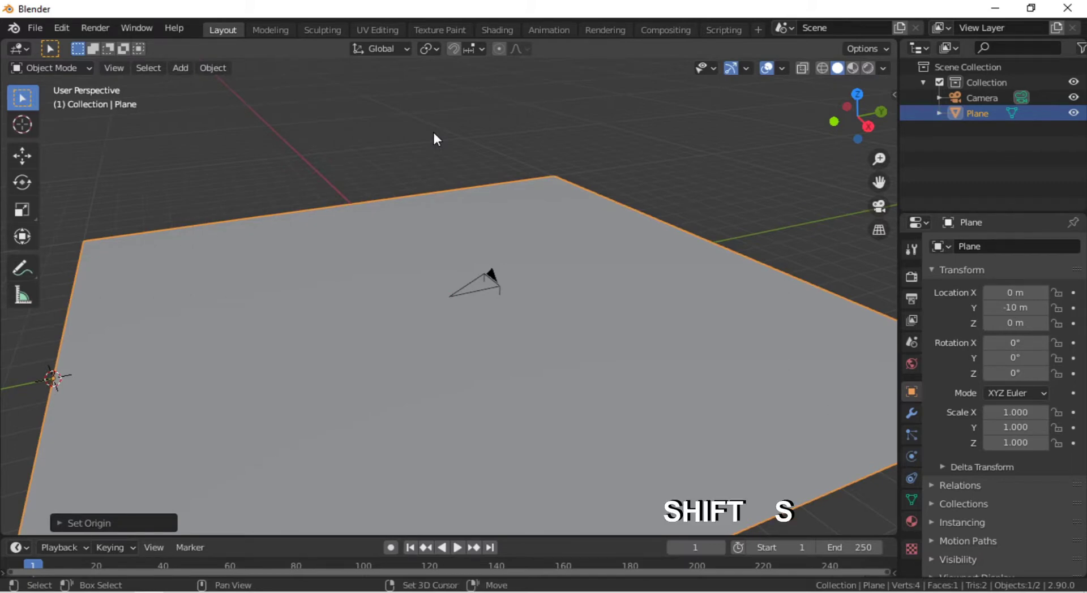
key(shift+s)
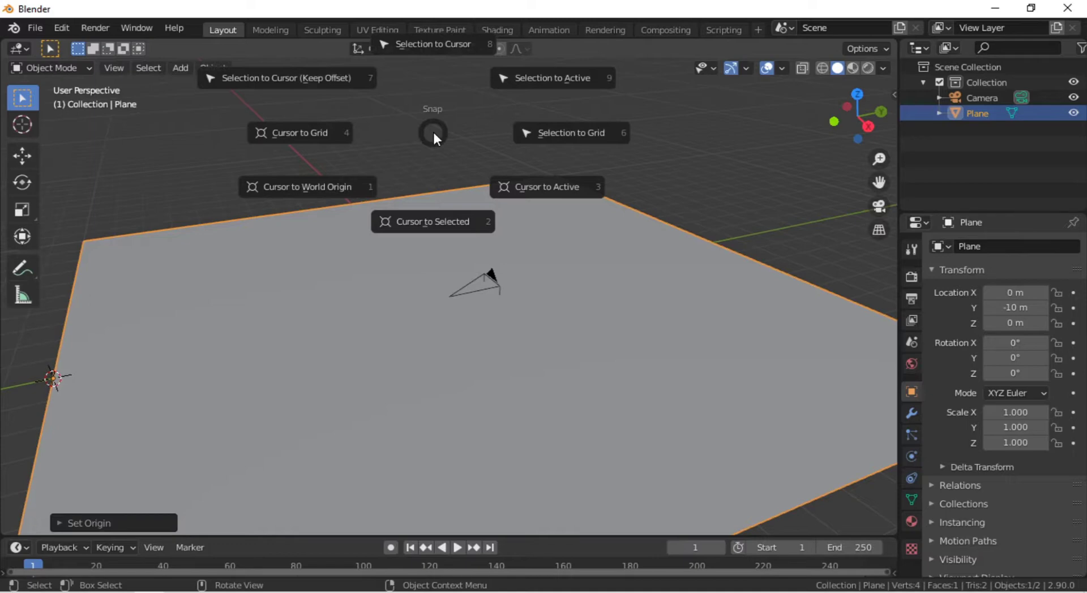
click(347, 185)
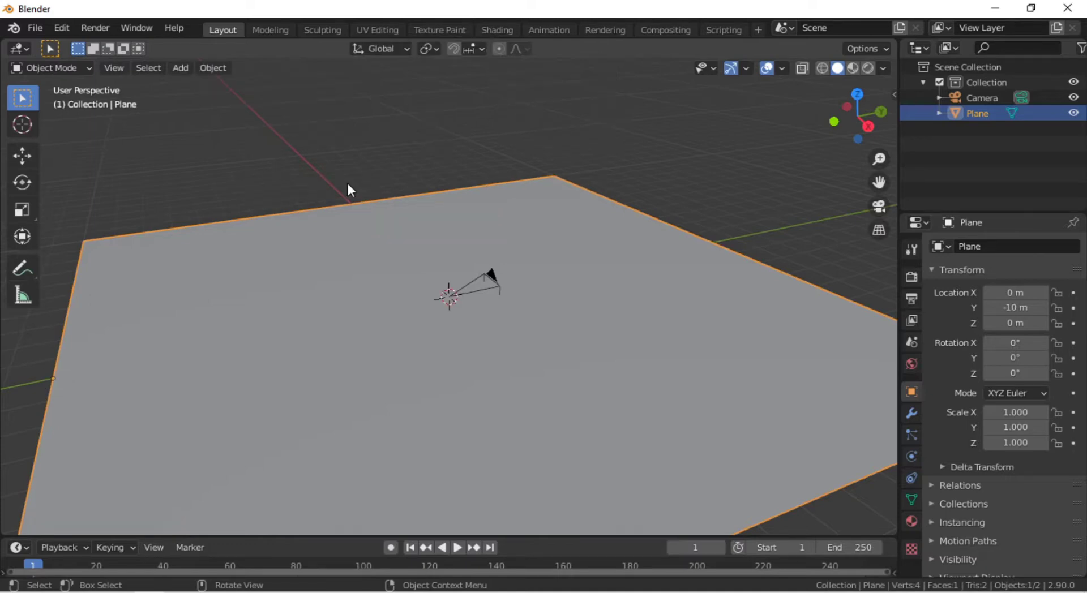
Snap the plane to the cursor with Selection to Cursor (Keep Offset), making Location 0 m.
key(shift+s)
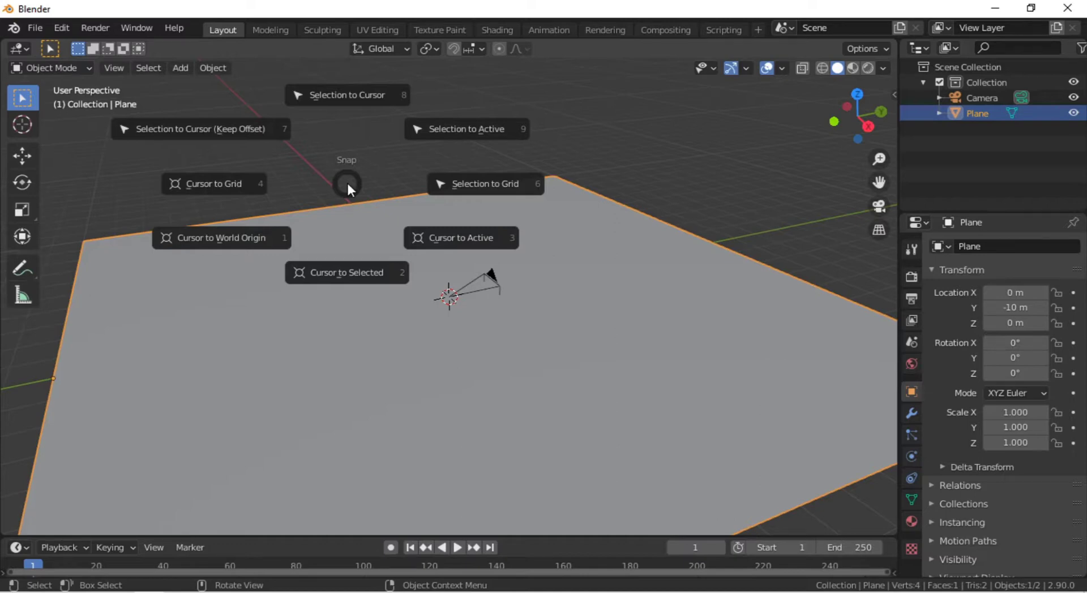
click(268, 135)
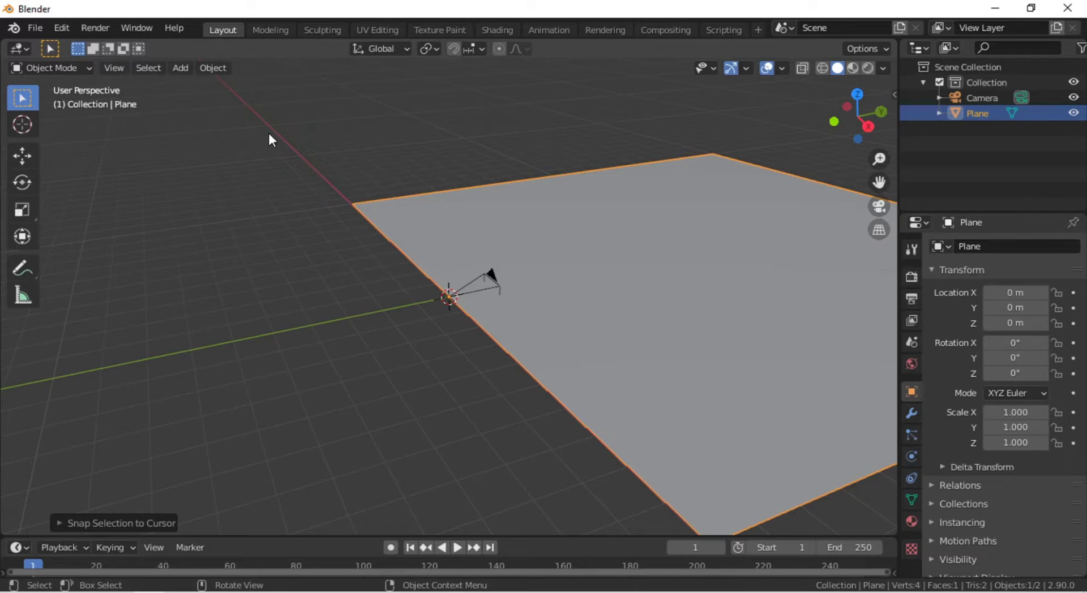
Add a torus and set its major radius to 5 m.
click(192, 68)
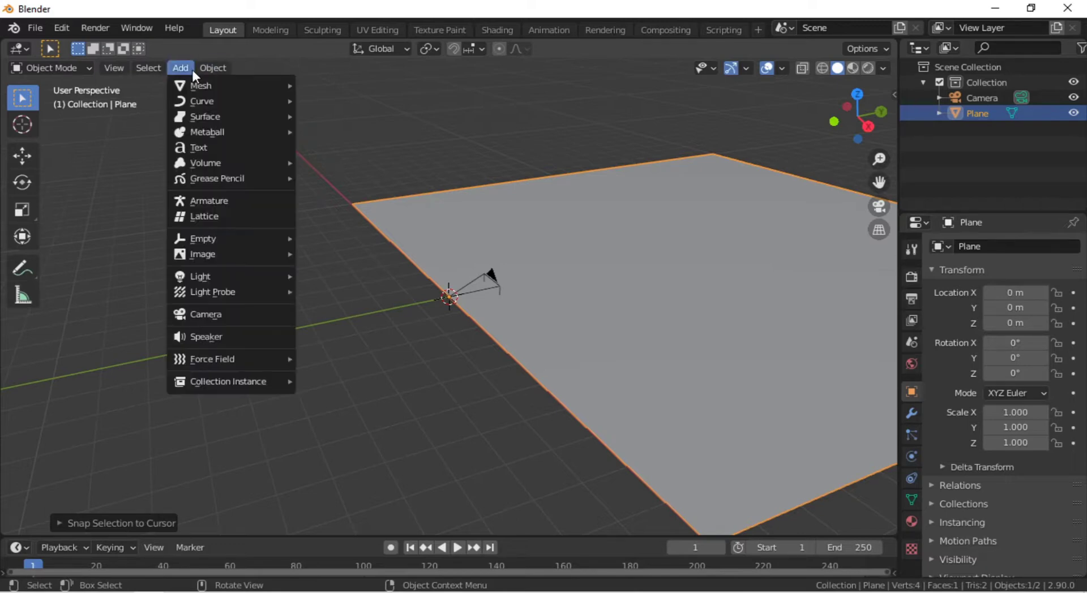
mouse_move(199, 81)
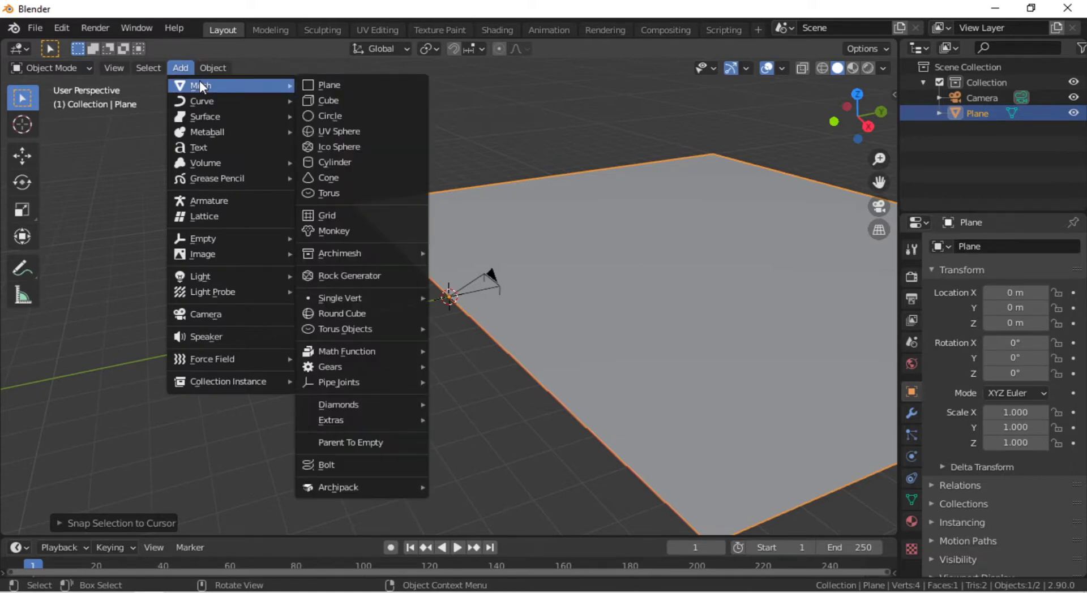
click(351, 193)
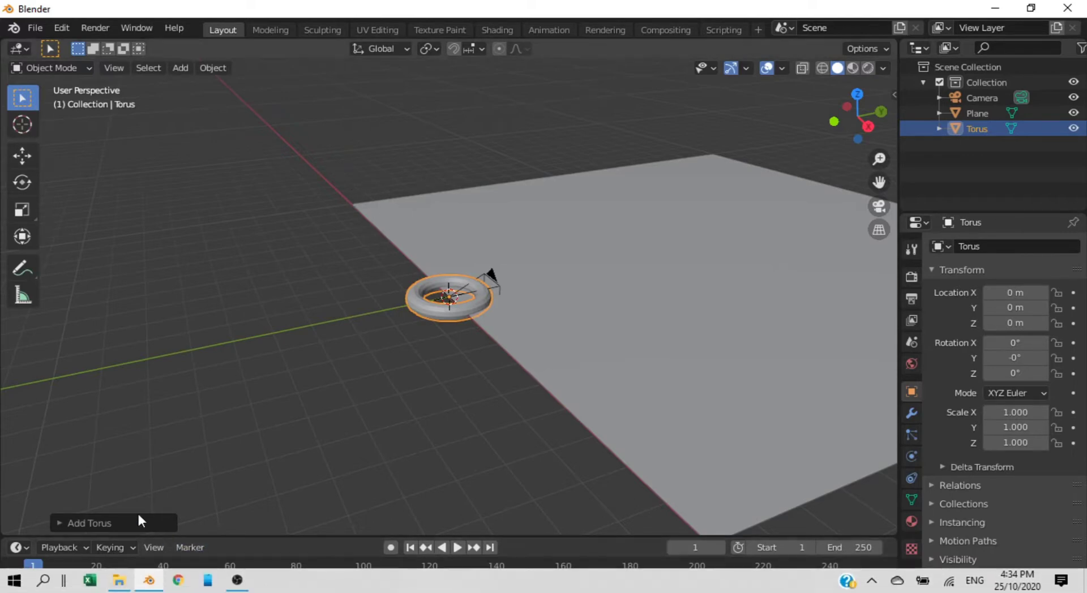
click(59, 516)
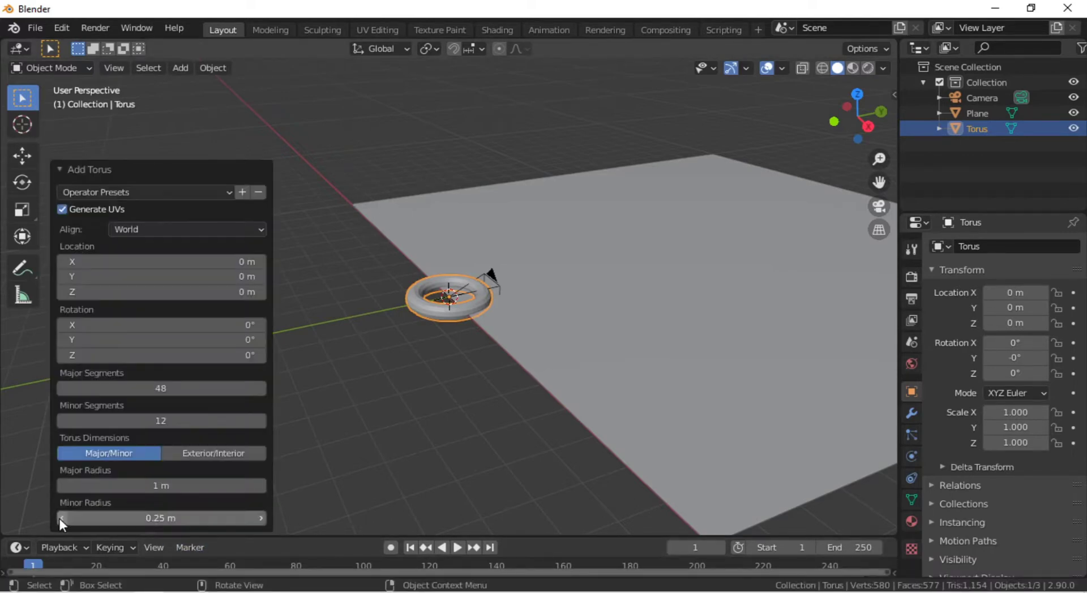
click(149, 485)
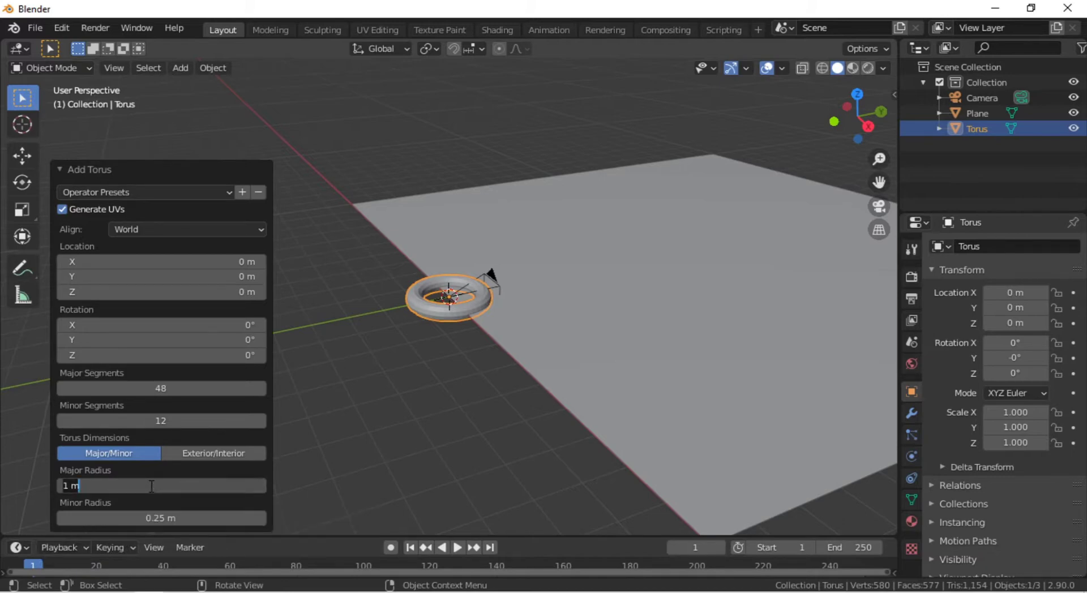
text(5)
key(Return)
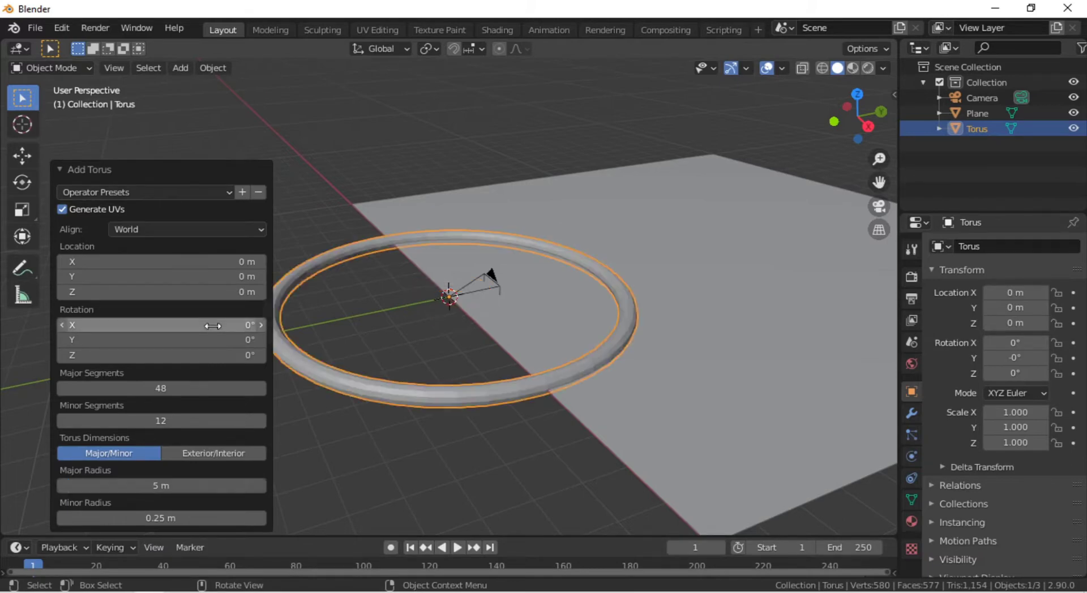
Rotate the torus 90° on X to stand it upright, then show the transform sidebar.
click(213, 325)
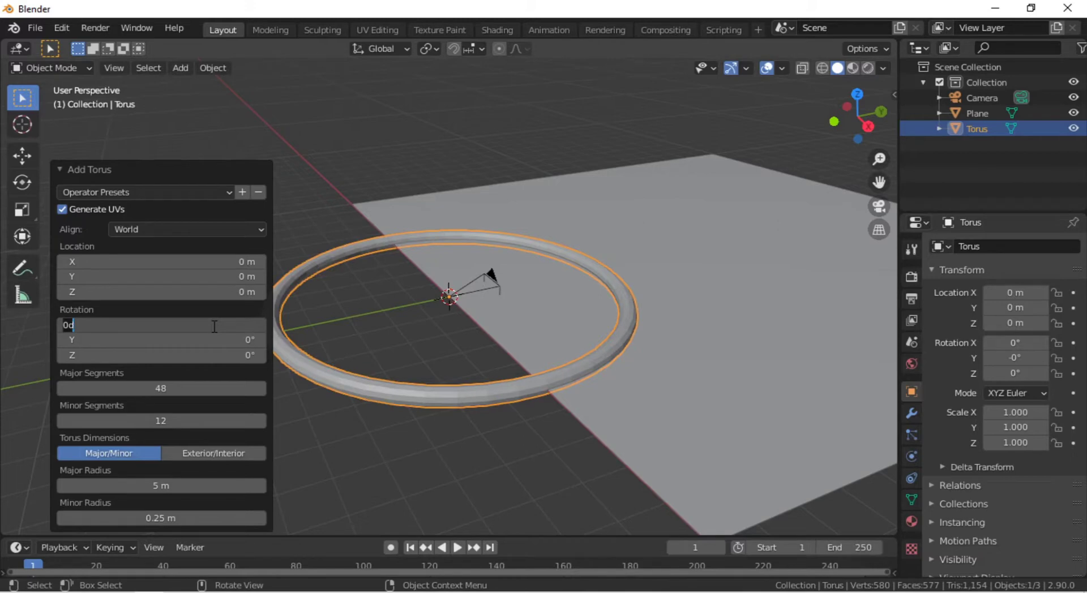
text(90)
key(Return)
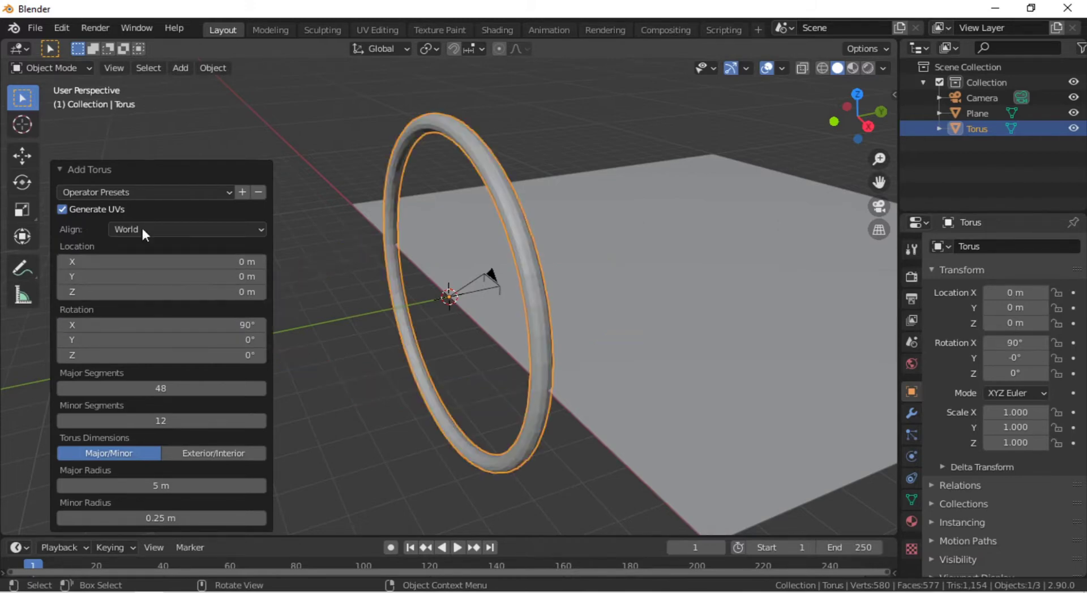
click(60, 170)
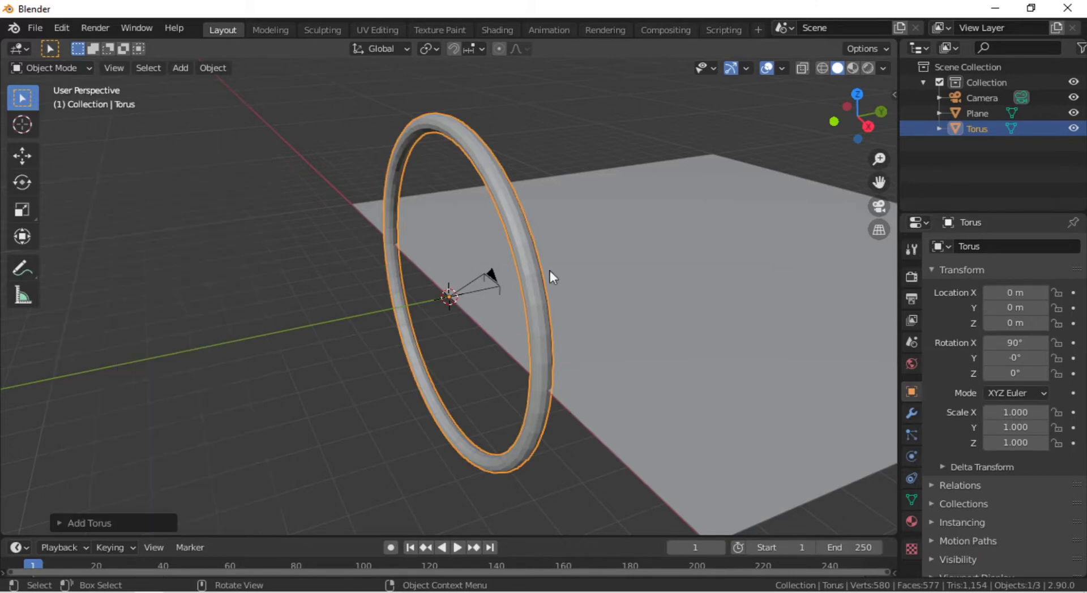
key(n)
key(n)
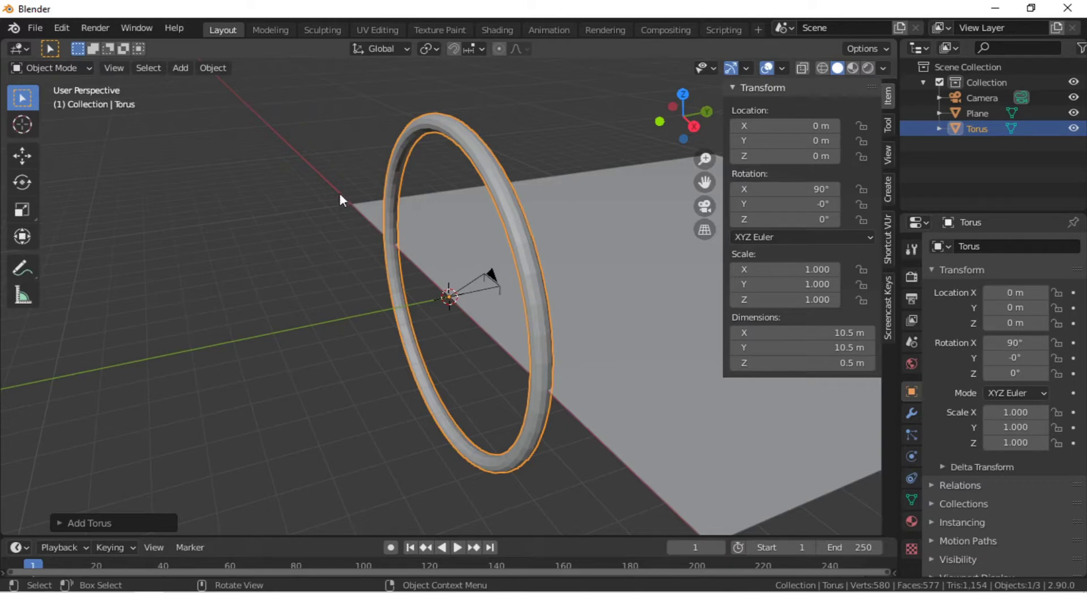
Apply the torus's rotation so it reads 0°, hide the sidebar, and shade it smooth.
click(208, 69)
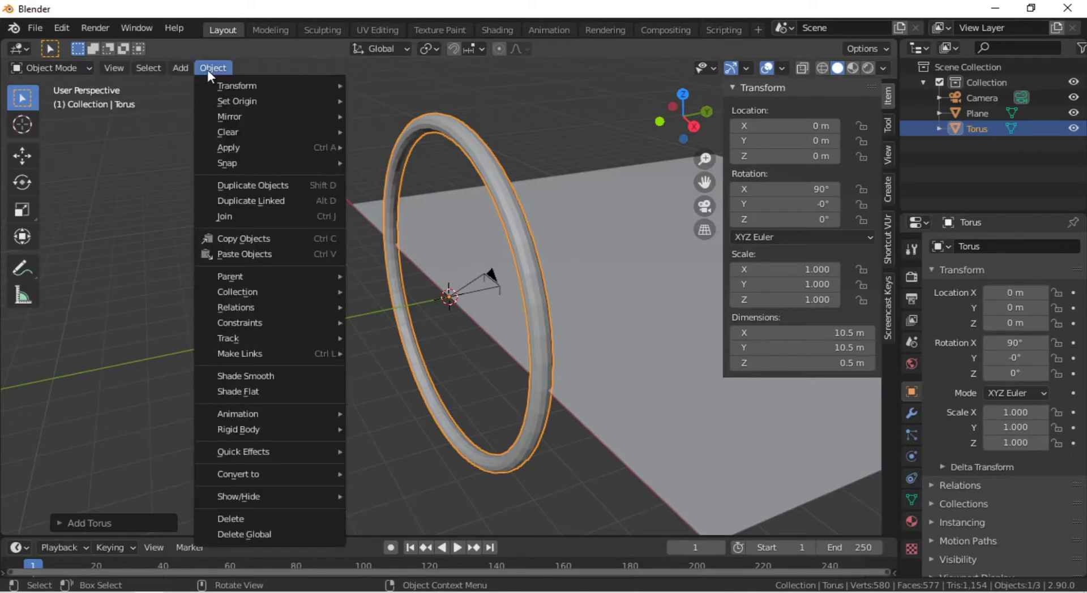
mouse_move(221, 149)
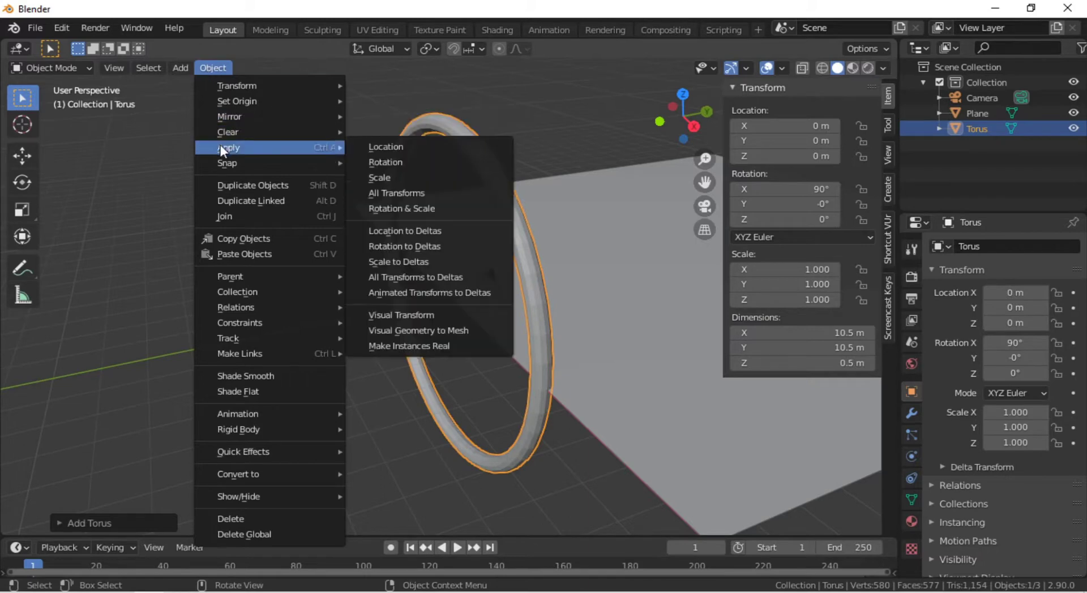
click(419, 164)
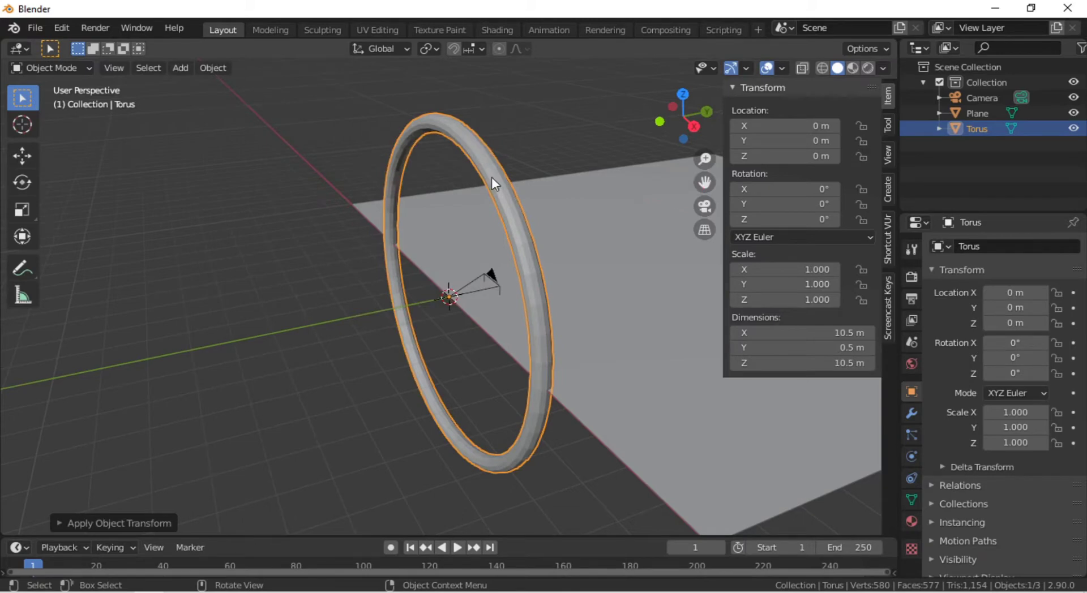
key(n)
key(n)
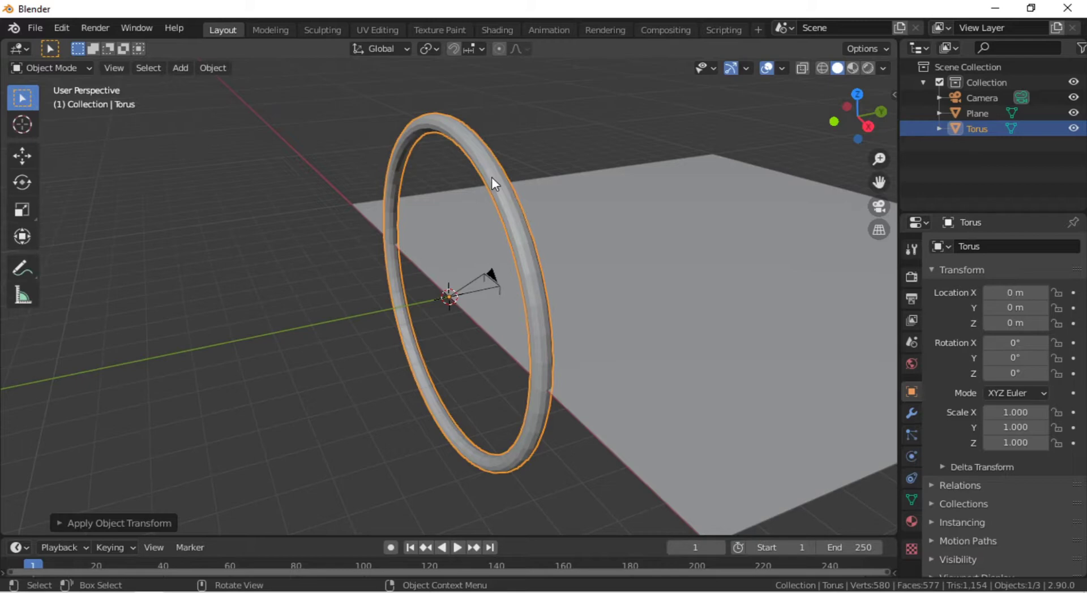
right_click(491, 180)
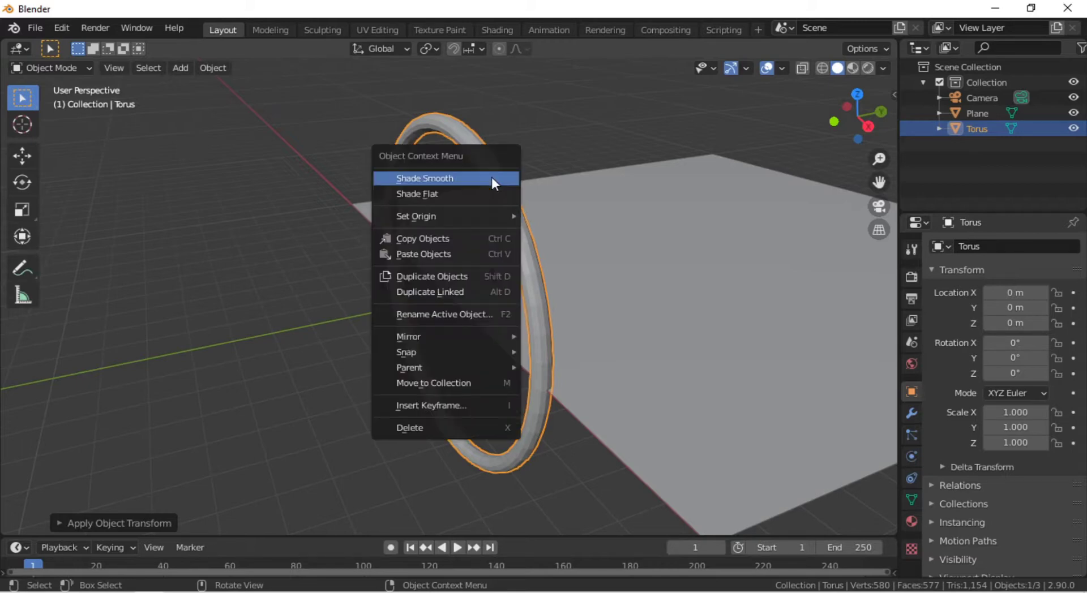
click(491, 178)
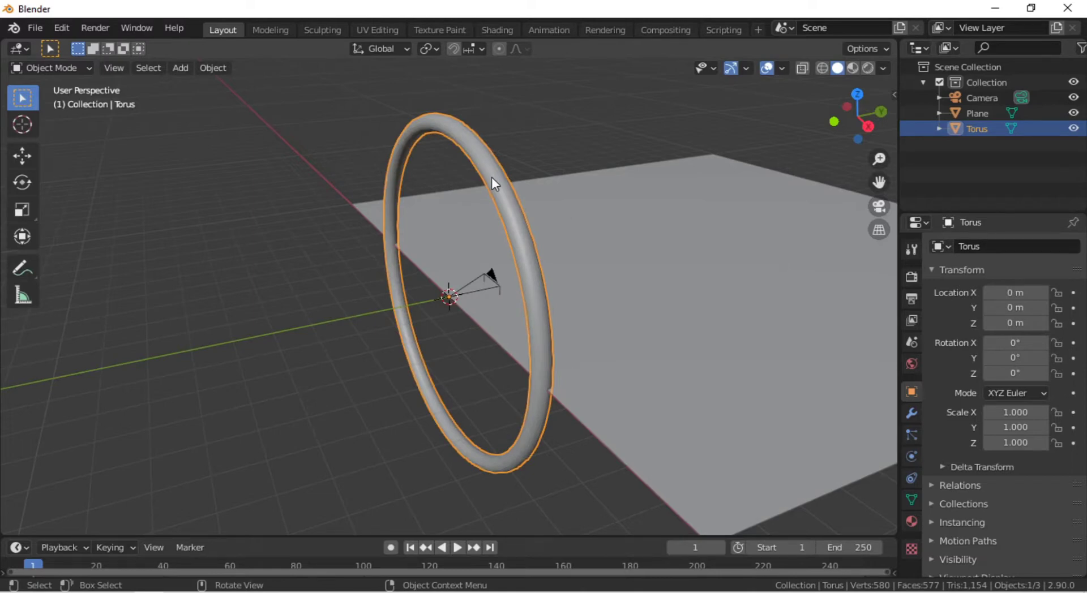
In the Shading workspace, give the plane a new material with Roughness 0 and black base colour.
click(497, 30)
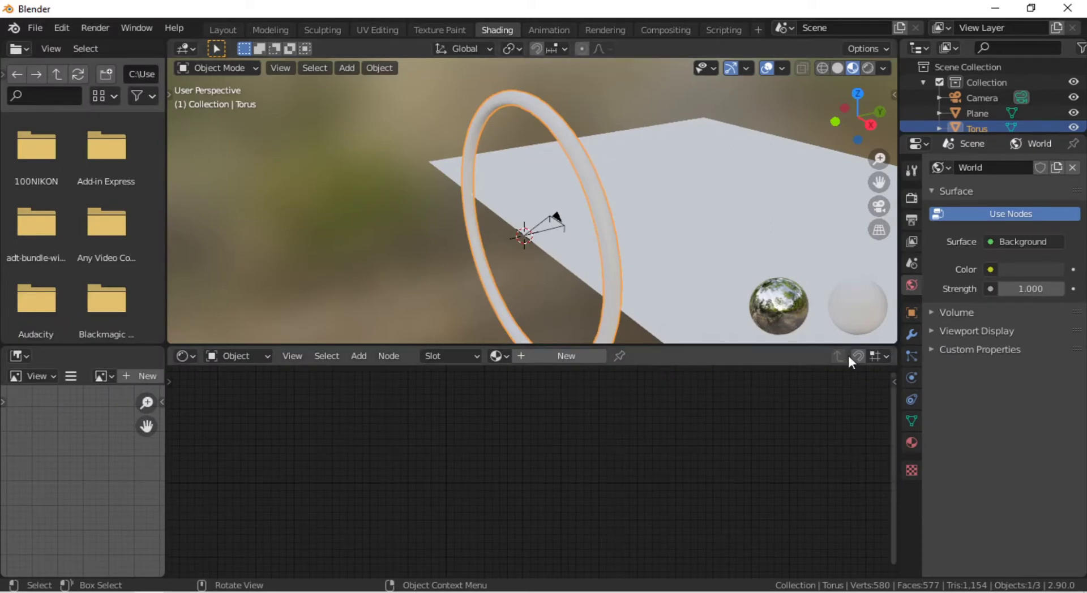
click(673, 220)
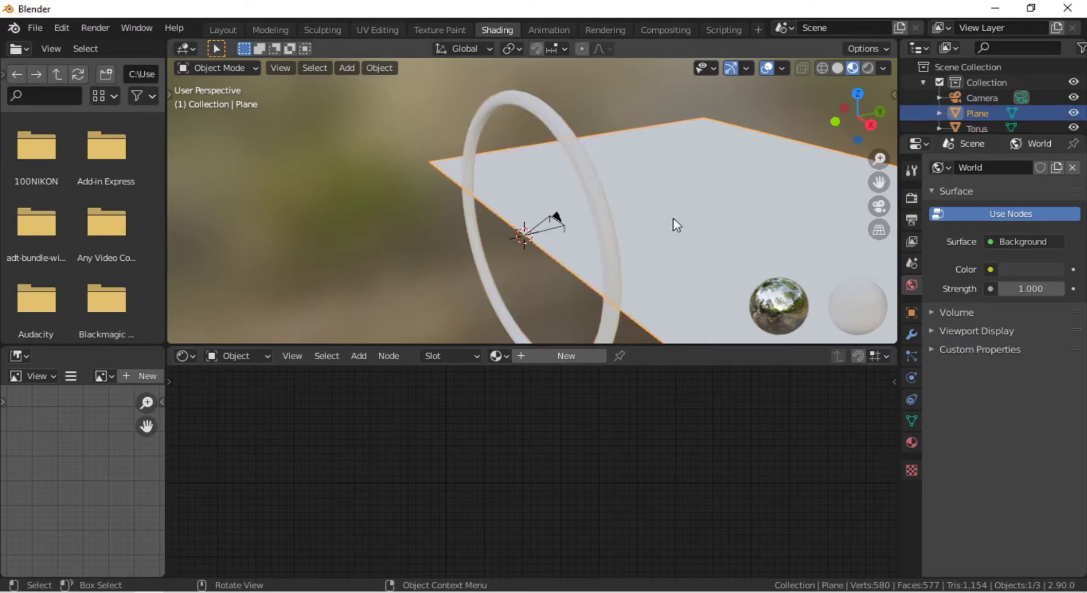
click(553, 363)
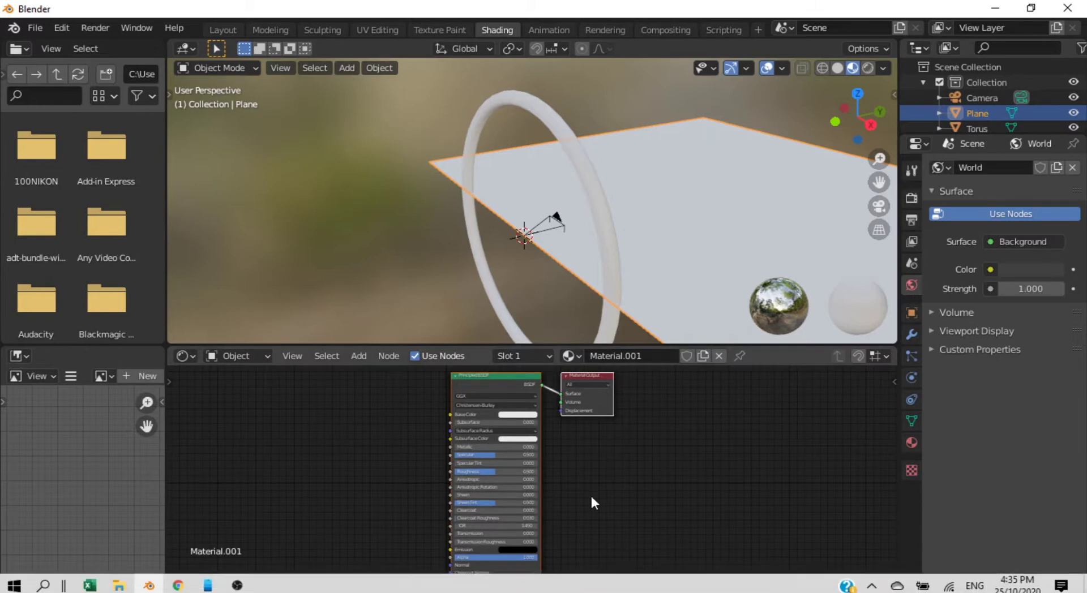
scroll(583, 497, up, 2)
scroll(582, 489, up, 1)
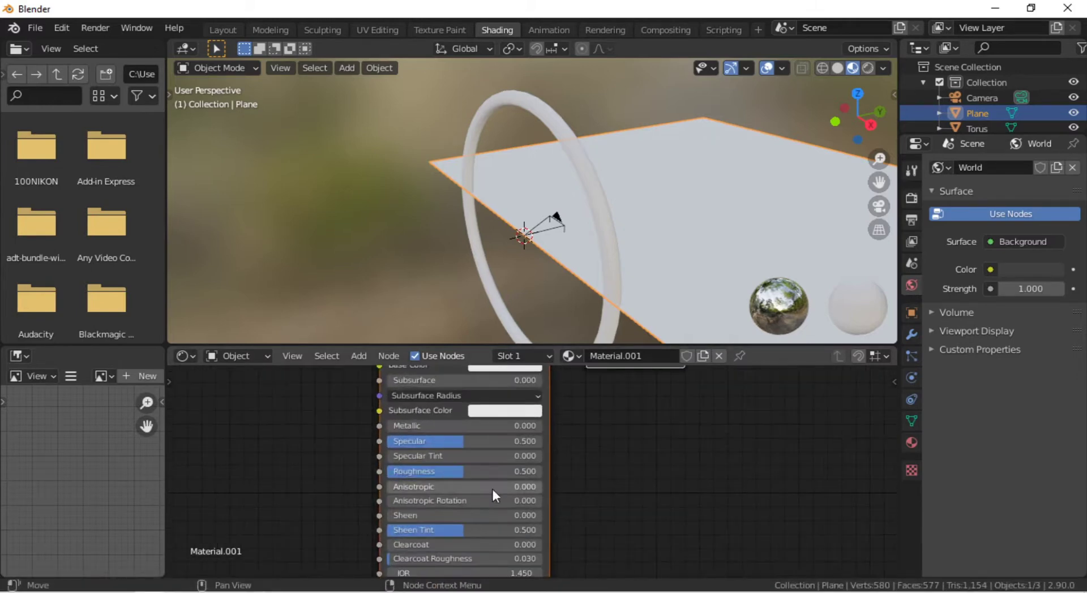
drag(451, 470, 385, 470)
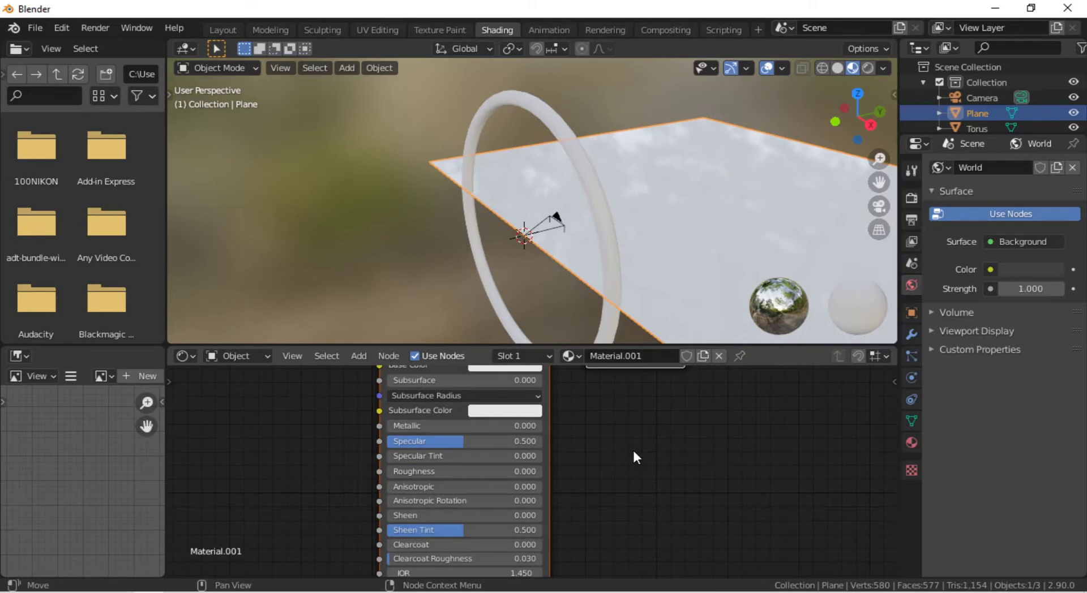
middle_drag(633, 448, 633, 527)
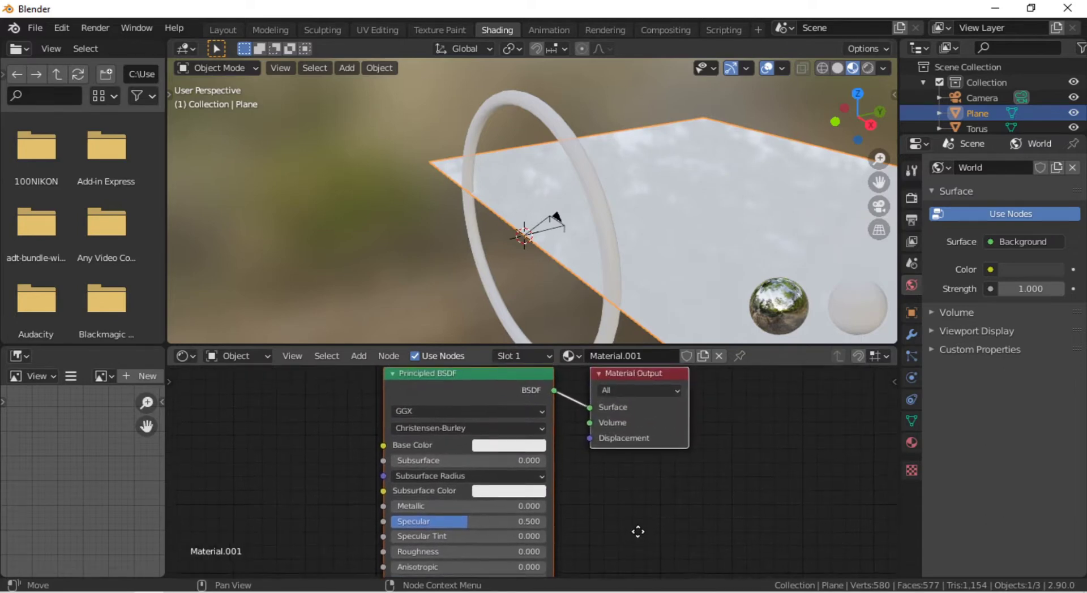
click(510, 446)
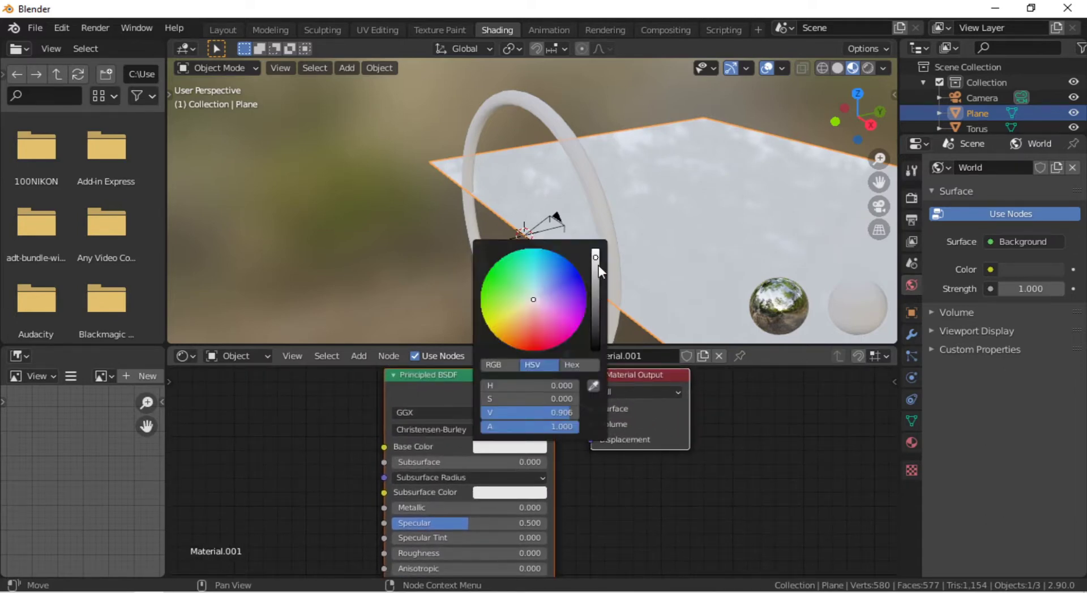
drag(597, 259, 596, 350)
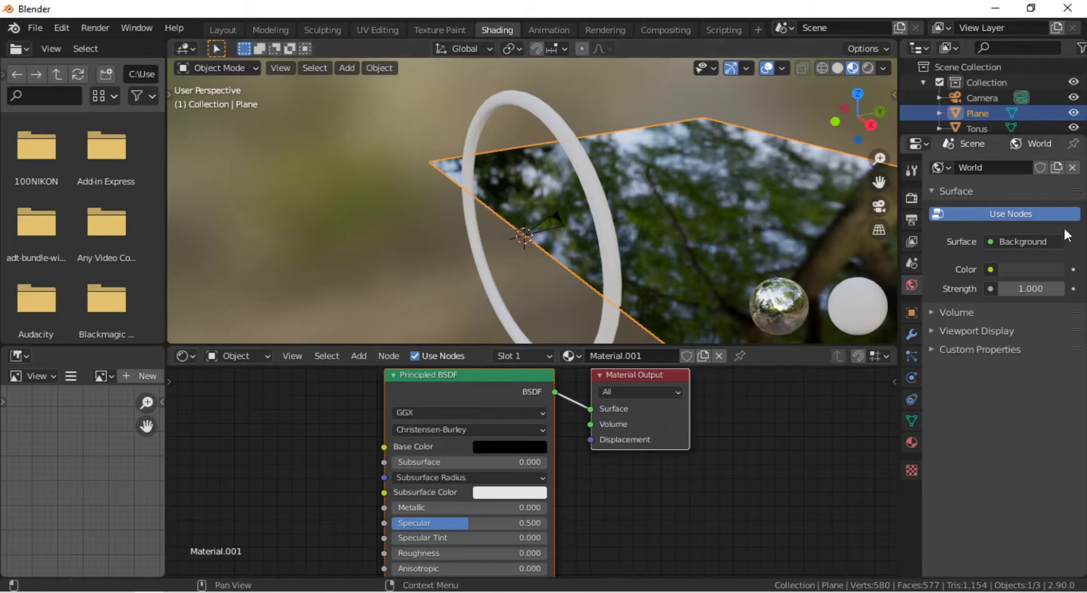
Enable Screen Space Reflections in the Render properties and select the torus.
click(909, 199)
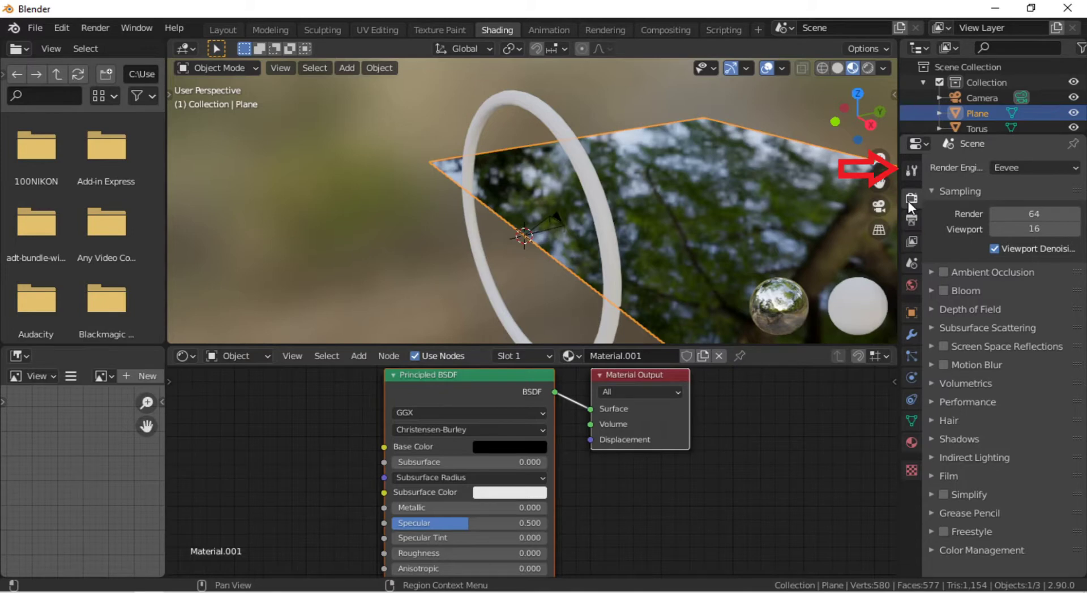
click(945, 347)
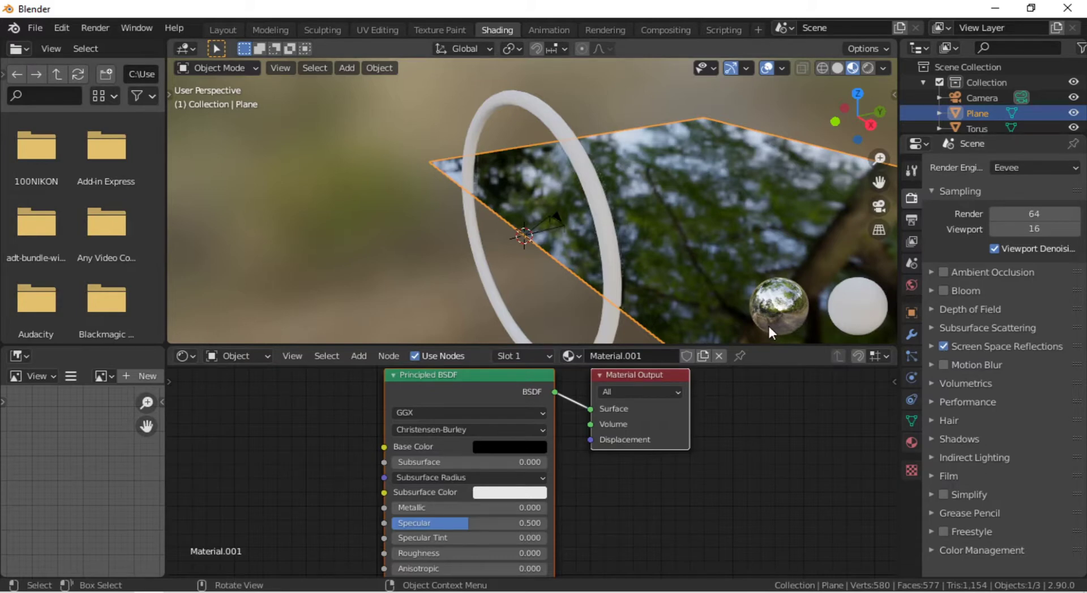
click(607, 250)
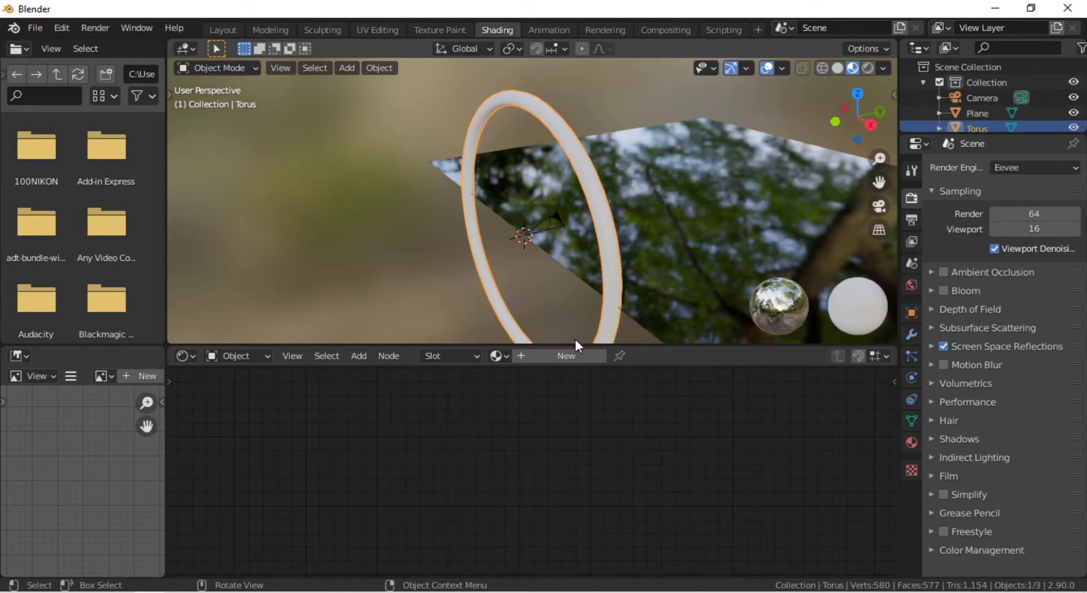
Create a new material for the torus and delete its Principled BSDF node.
click(560, 357)
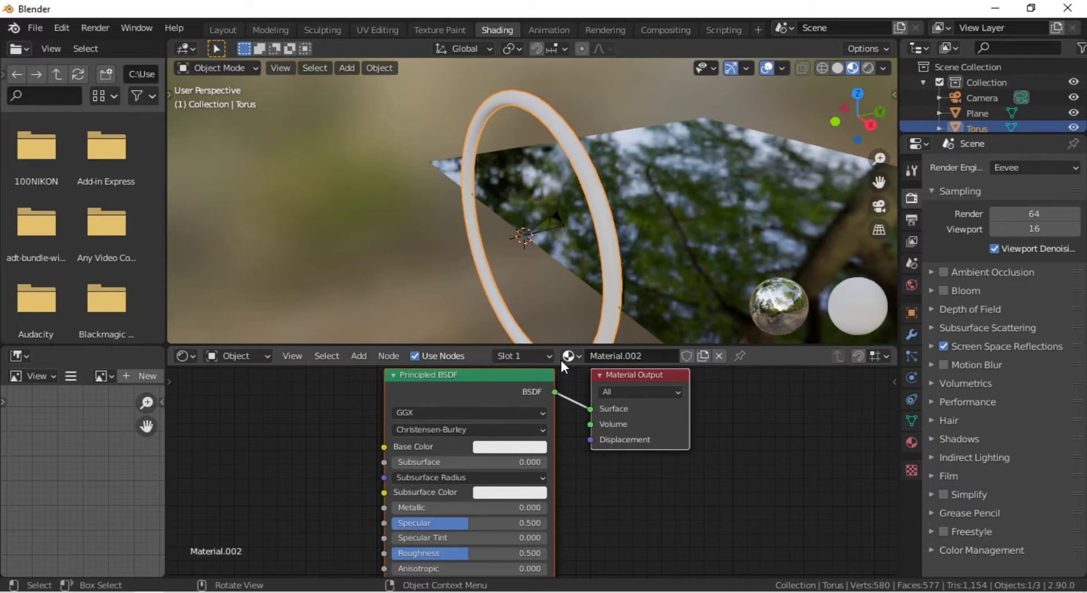
click(520, 379)
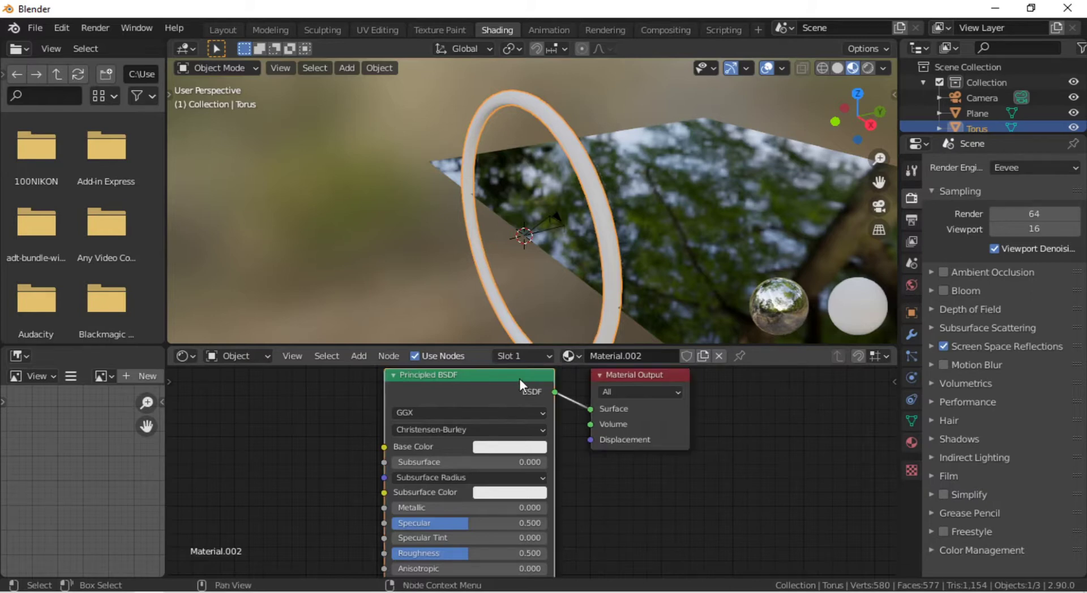
key(x)
key(x)
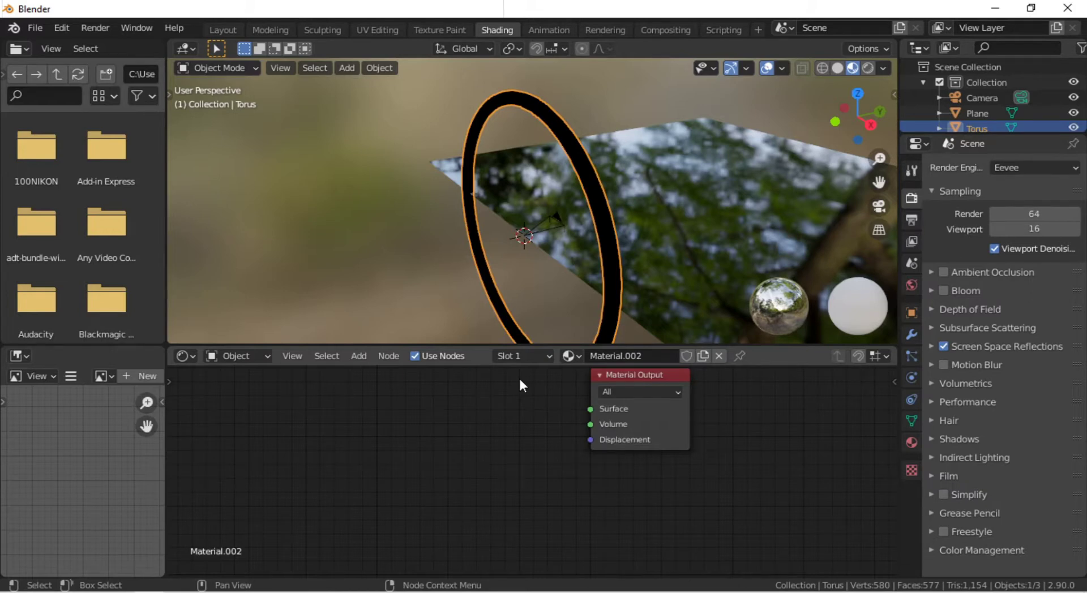
Add an Emission shader, connect it to the material Surface and set Strength to 5.
click(358, 357)
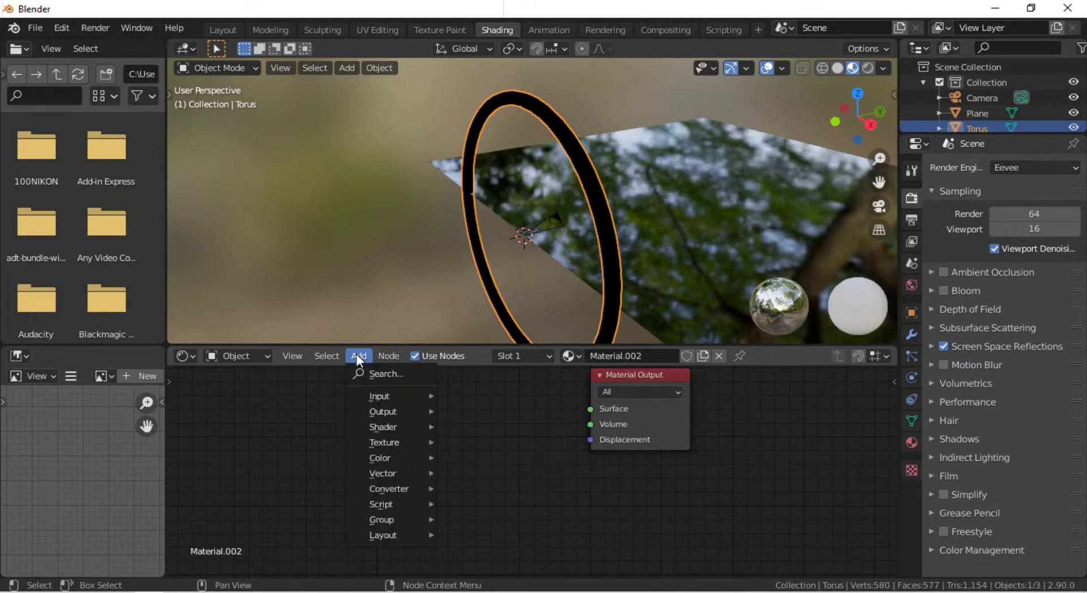
mouse_move(382, 424)
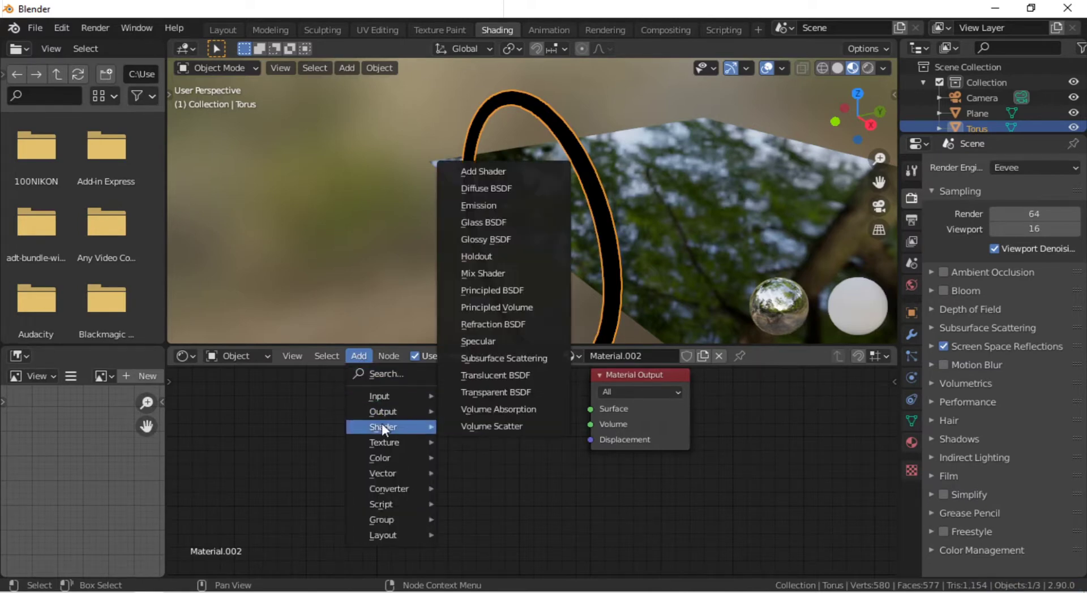
click(488, 206)
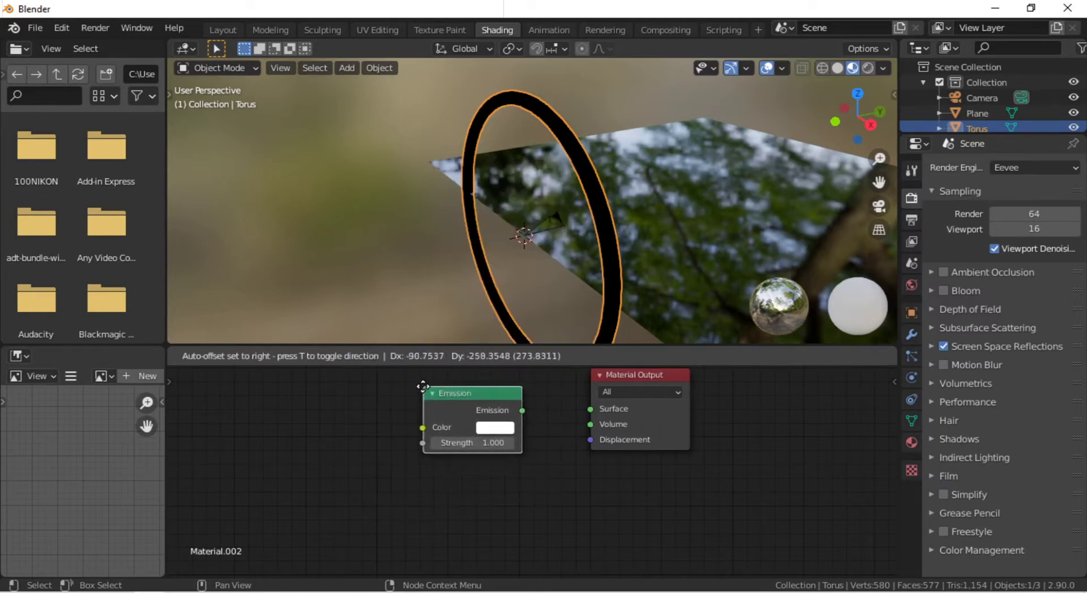
click(418, 388)
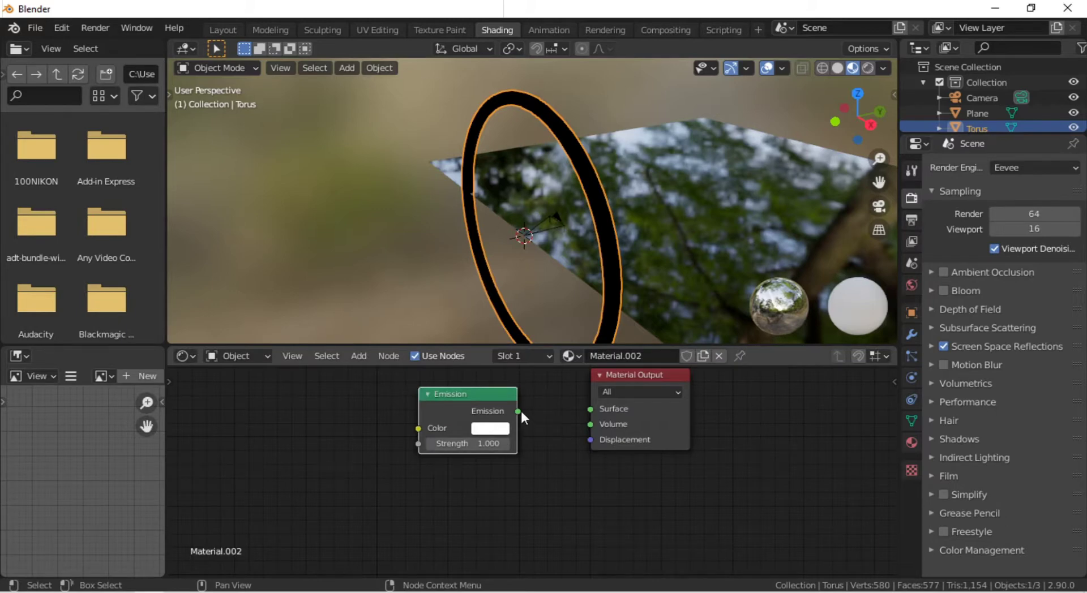
drag(519, 412, 588, 417)
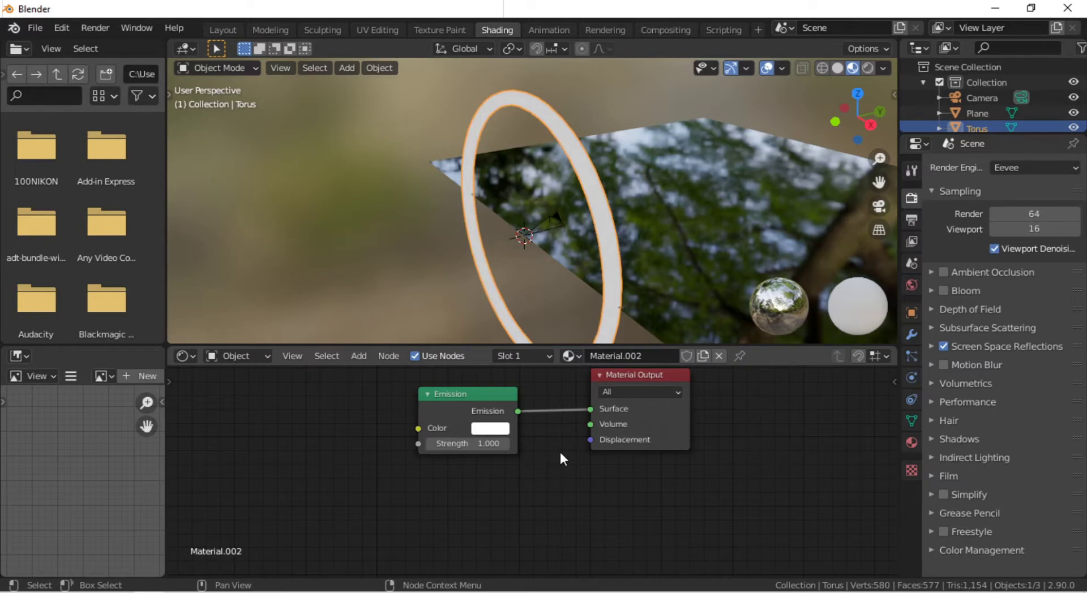
click(488, 443)
text(1.0)
text(5)
key(Return)
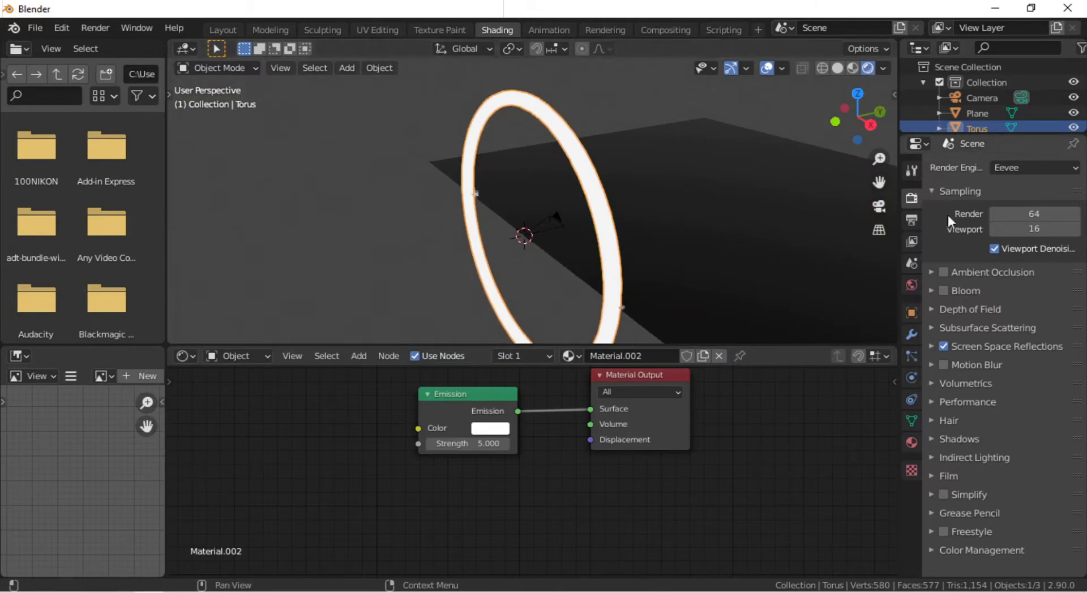
Enable Bloom in Render properties and drop the World colour value to 0 for black.
click(943, 290)
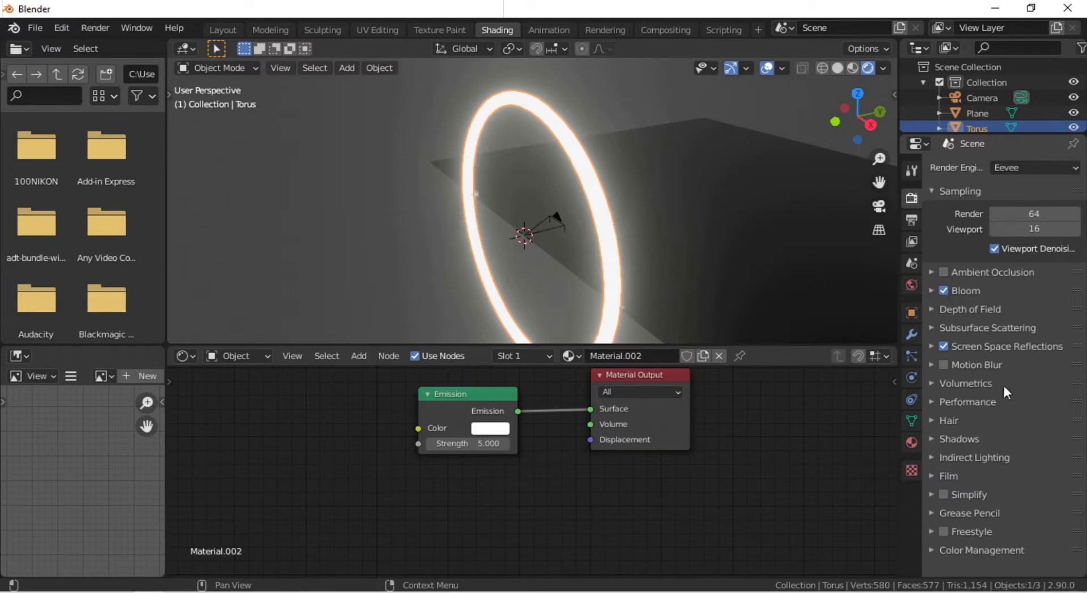
click(911, 286)
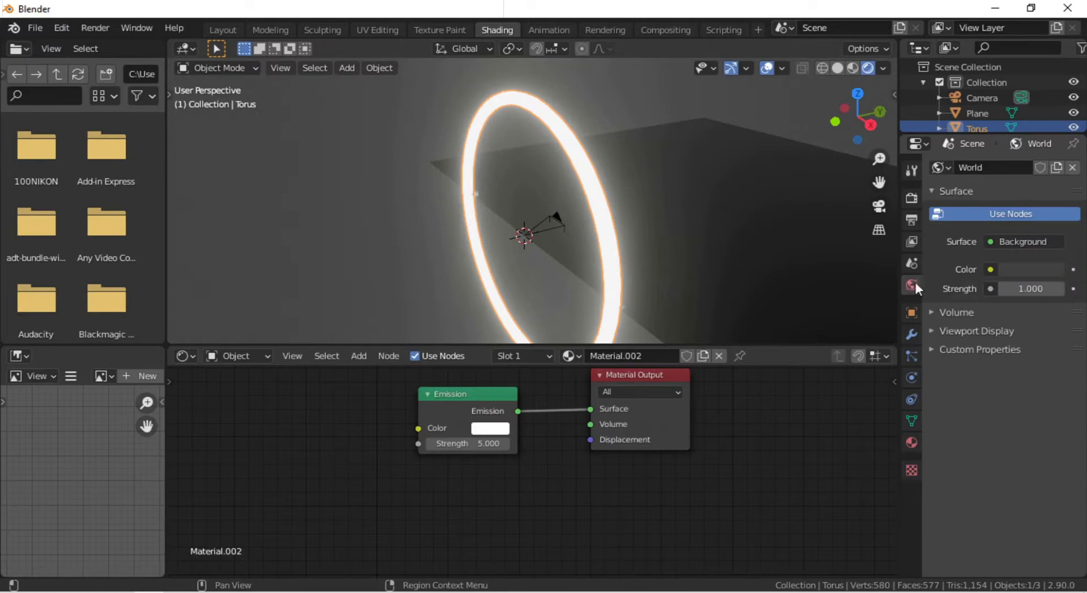
click(1015, 270)
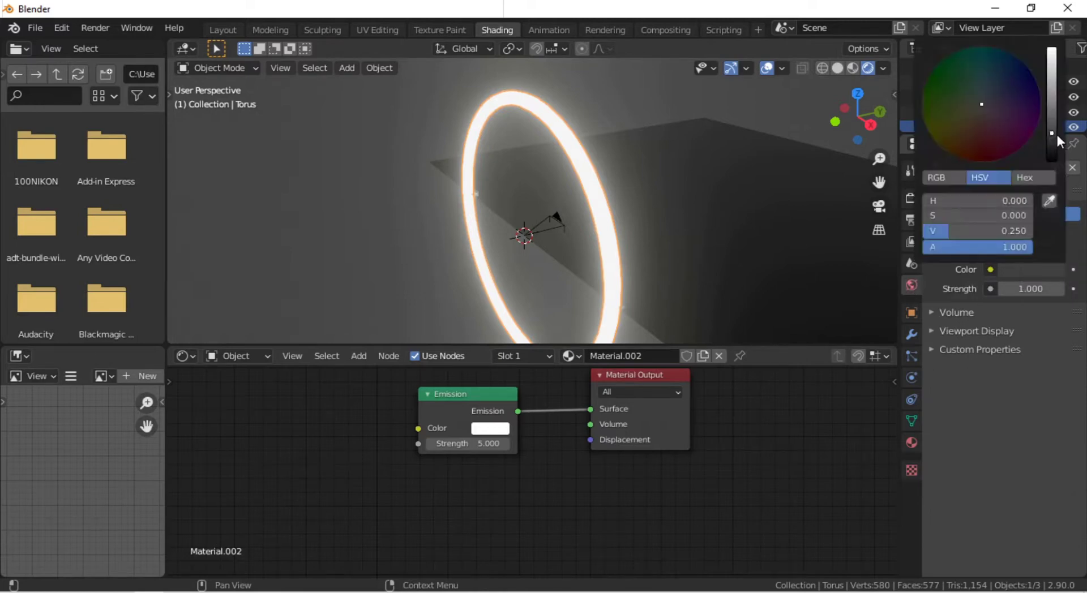
drag(1053, 131, 1052, 161)
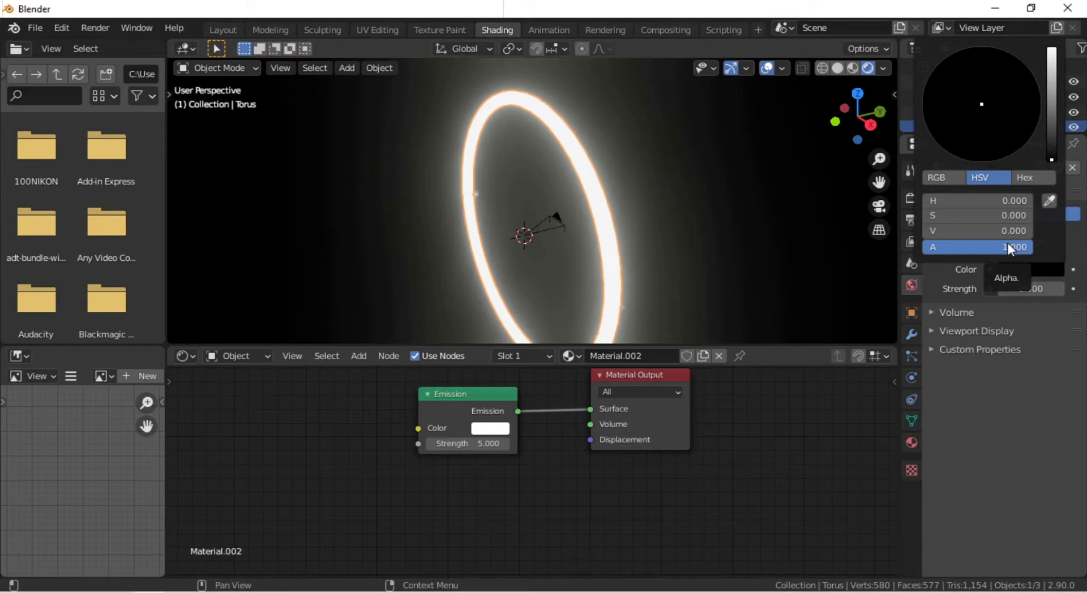
click(357, 357)
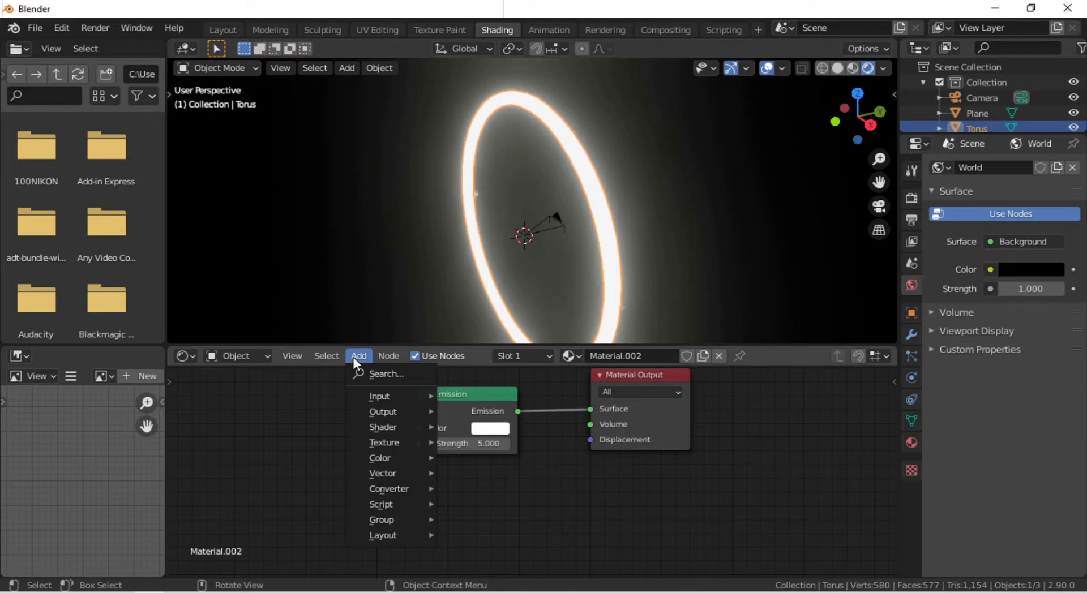
Add a ColorRamp feeding the Emission colour and make its first stop saturated blue.
mouse_move(398, 488)
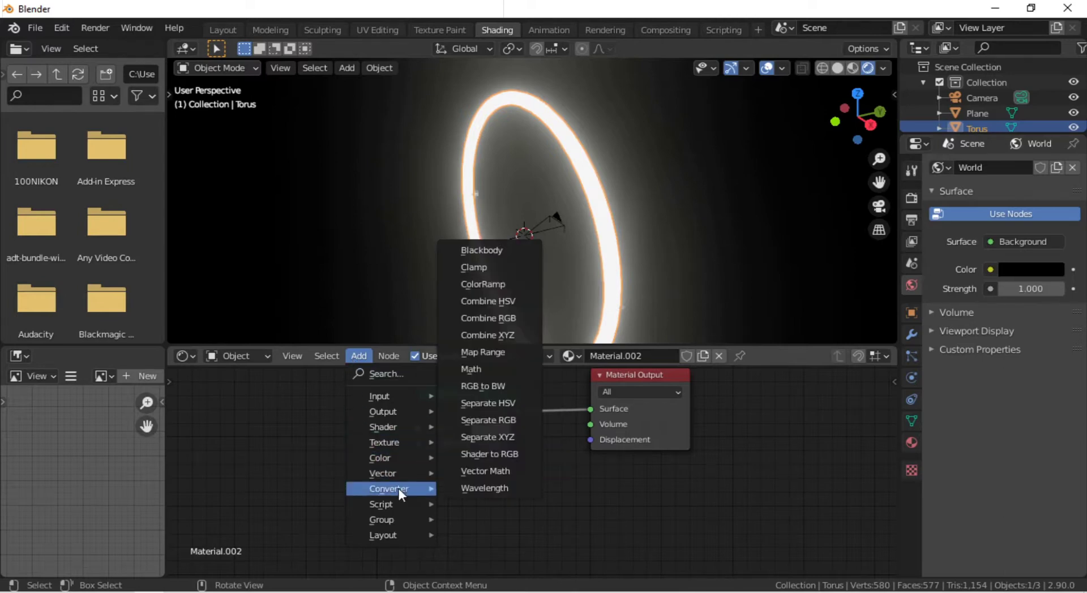
click(485, 285)
click(192, 382)
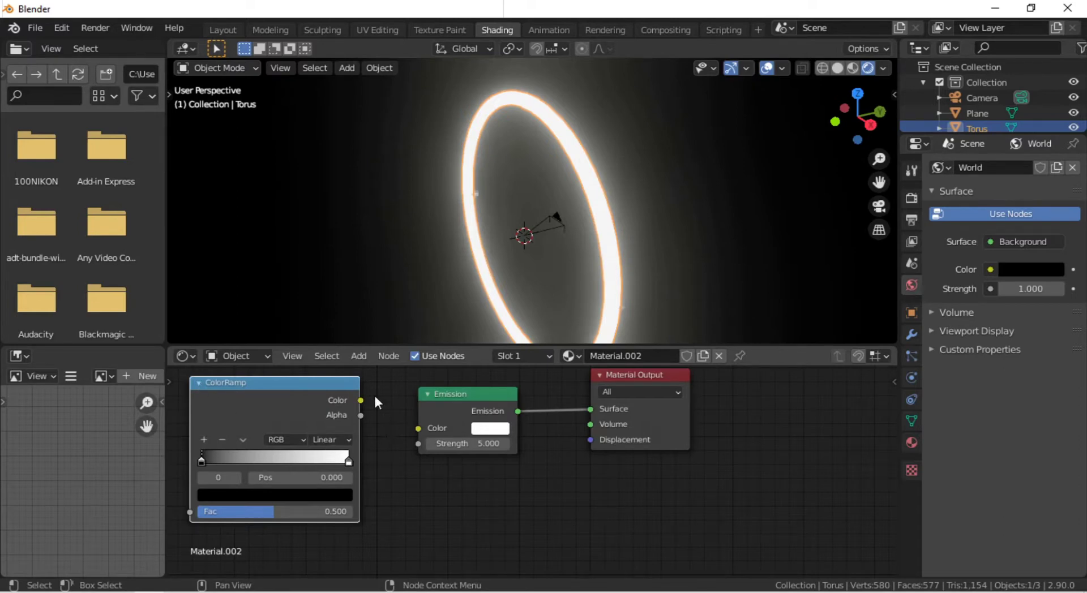
mouse_move(360, 400)
mouse_down()
mouse_move(401, 442)
mouse_move(419, 428)
mouse_up()
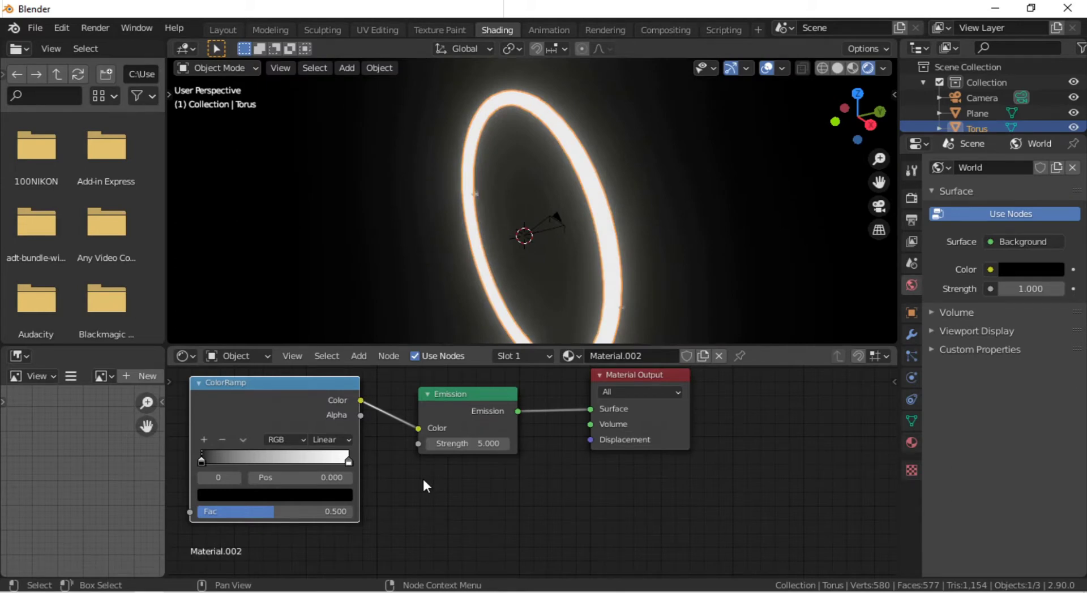
click(227, 494)
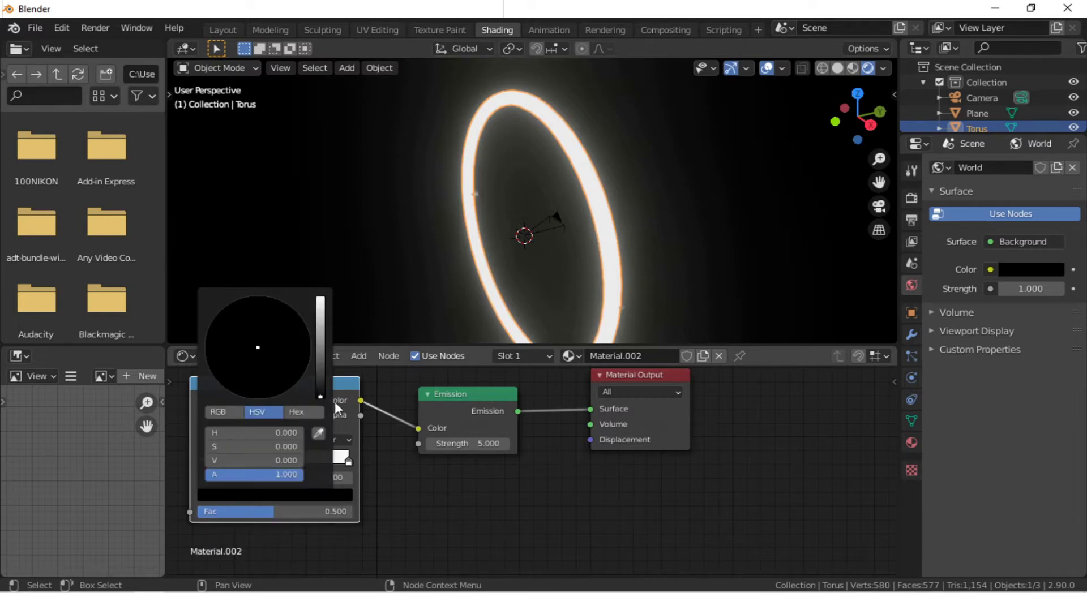
drag(321, 396, 321, 299)
click(289, 341)
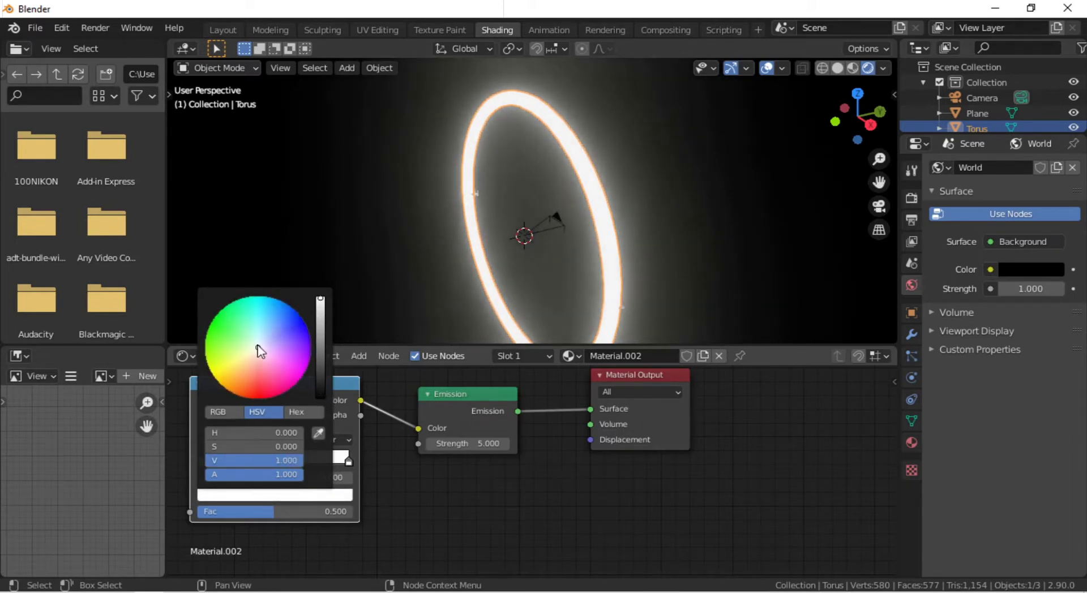
drag(289, 341, 307, 326)
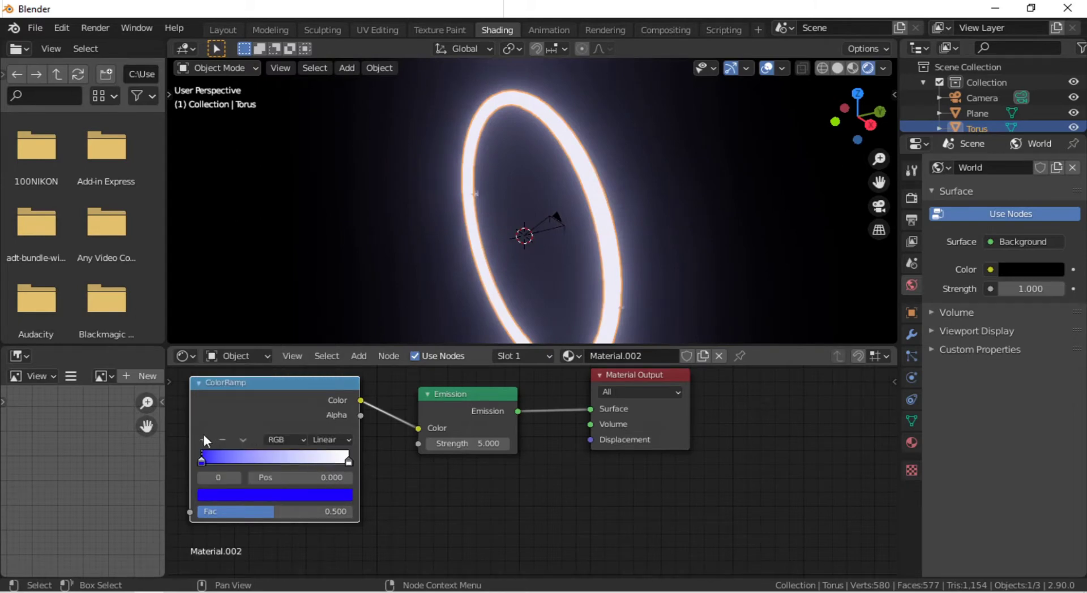
Add green and red stops to the ramp and turn the white end stop orange.
click(203, 439)
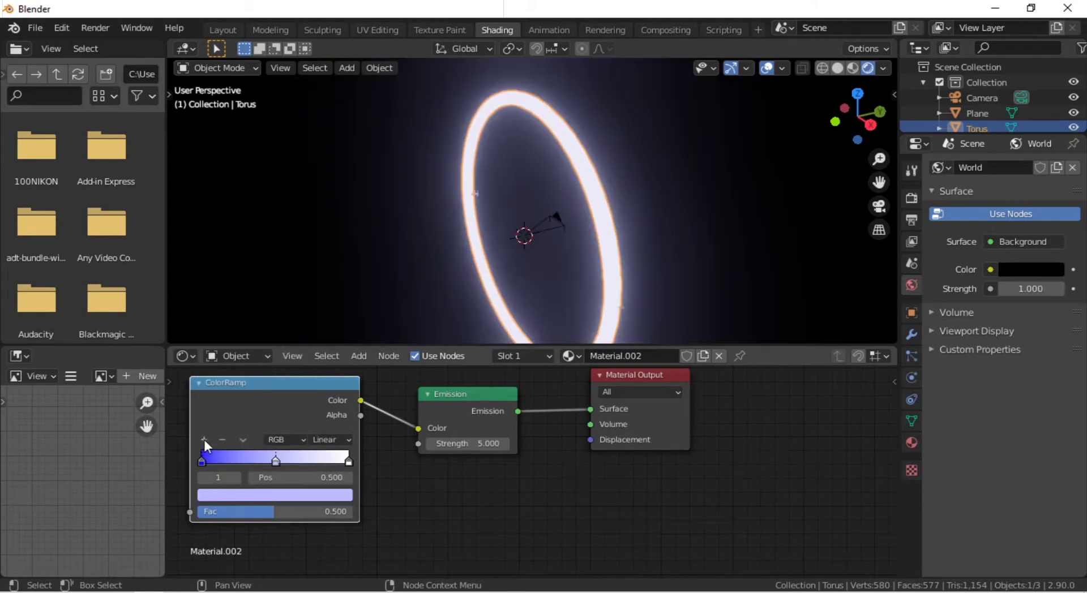
click(273, 494)
drag(271, 342, 207, 335)
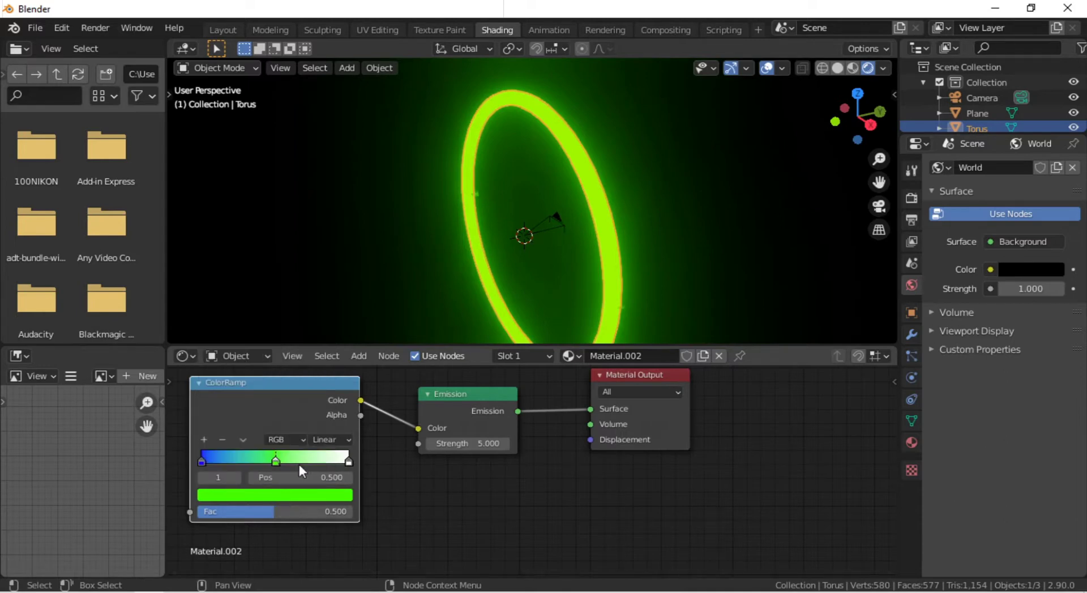
click(205, 439)
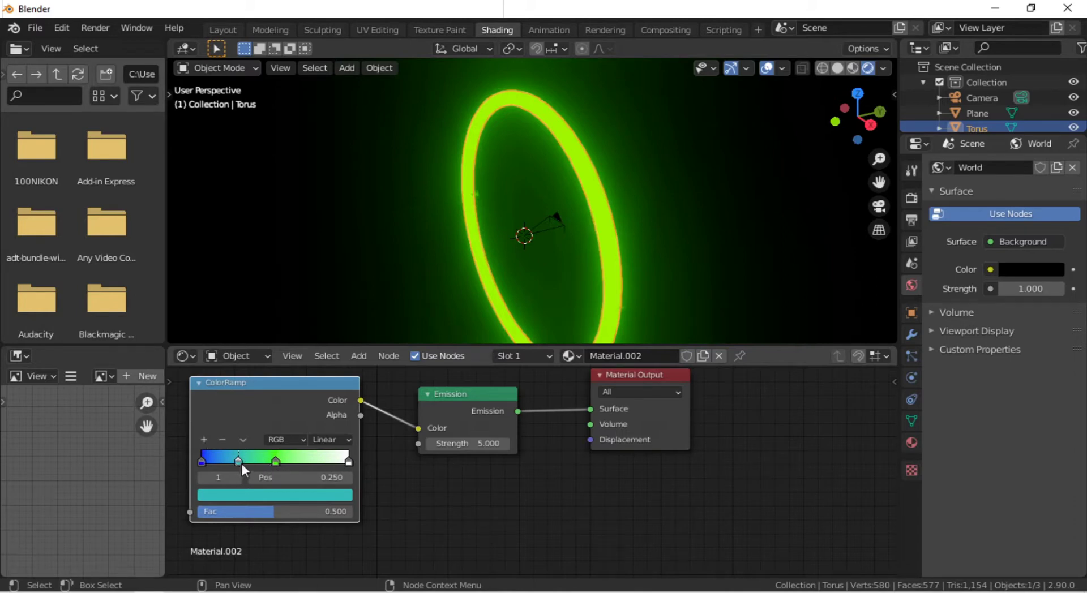
click(239, 495)
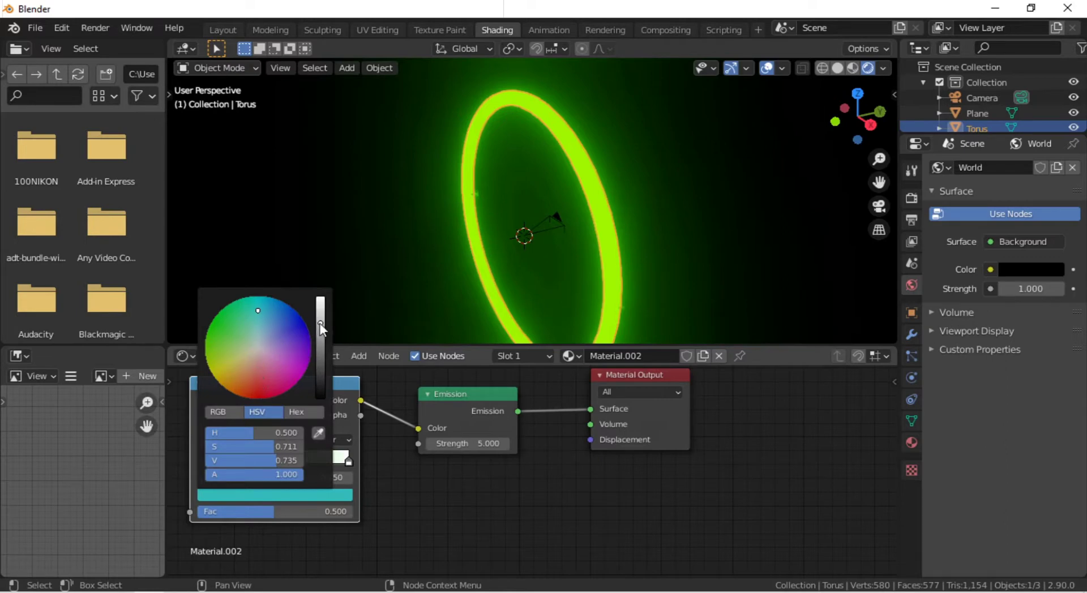
drag(320, 328, 320, 298)
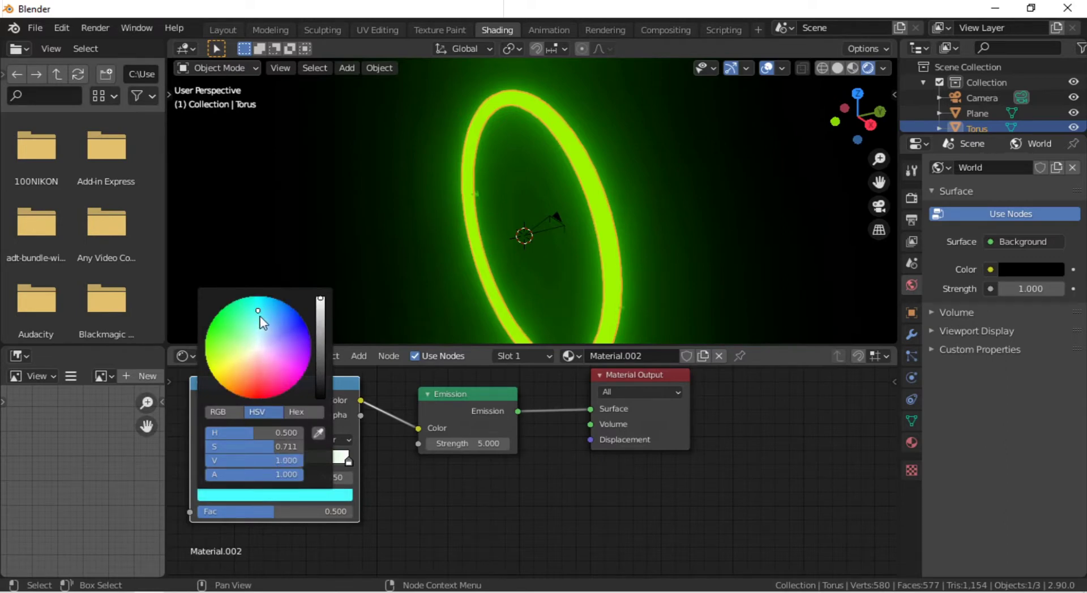
drag(261, 315, 253, 398)
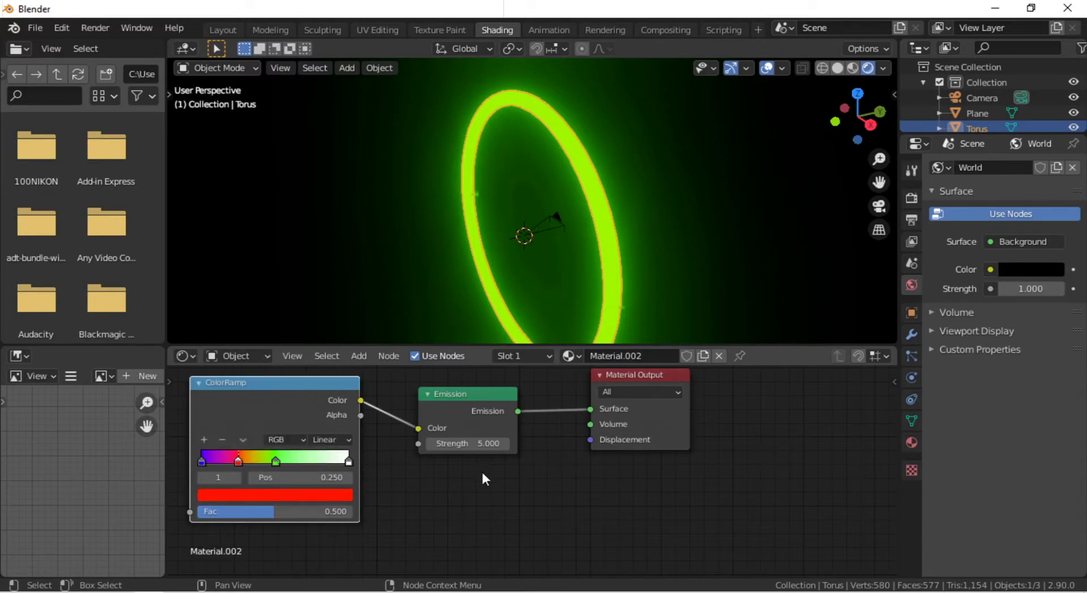
click(347, 462)
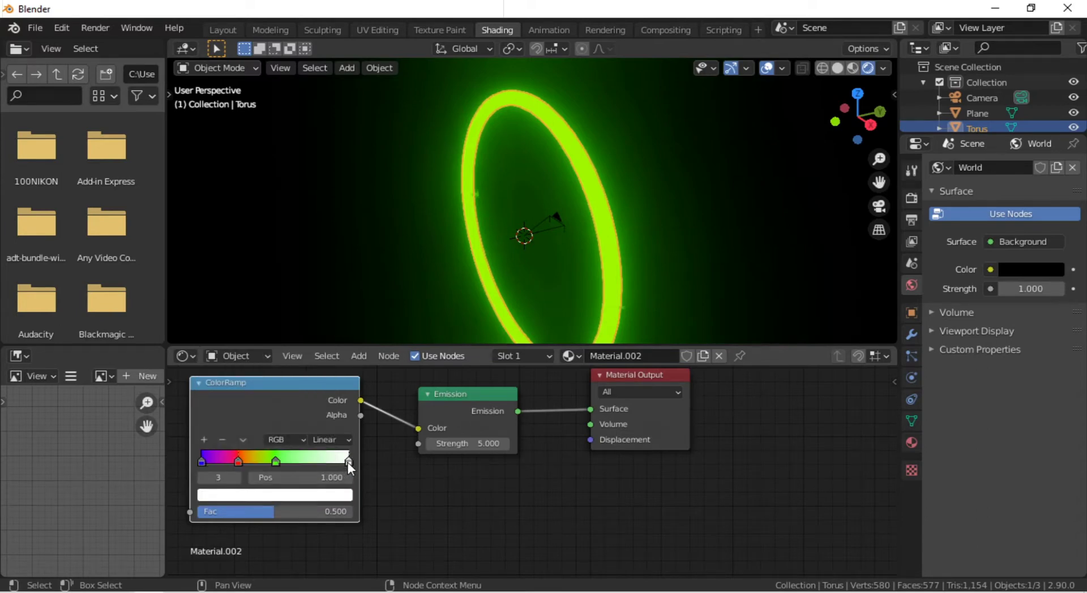
click(331, 496)
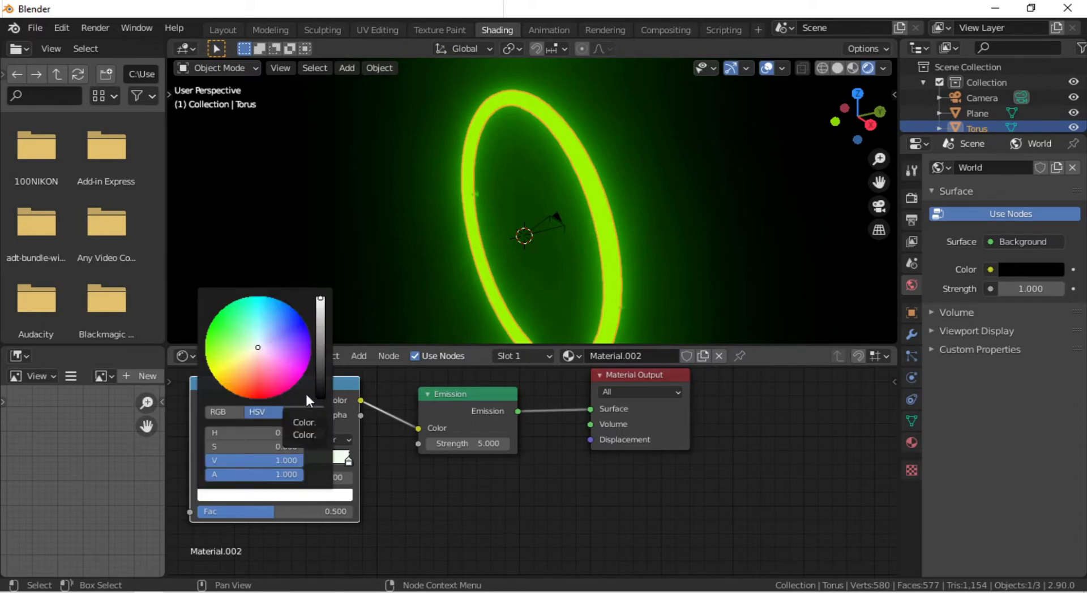
mouse_move(258, 348)
mouse_down()
mouse_move(226, 390)
mouse_move(220, 383)
mouse_up()
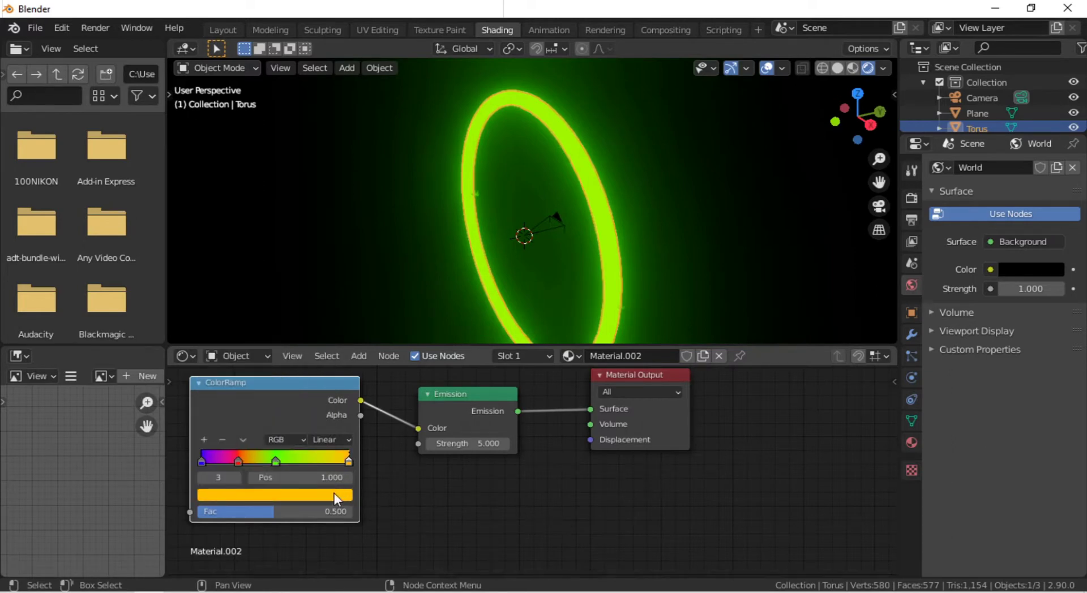
Set the ramp interpolation to Ease and distribute its stops evenly.
click(350, 441)
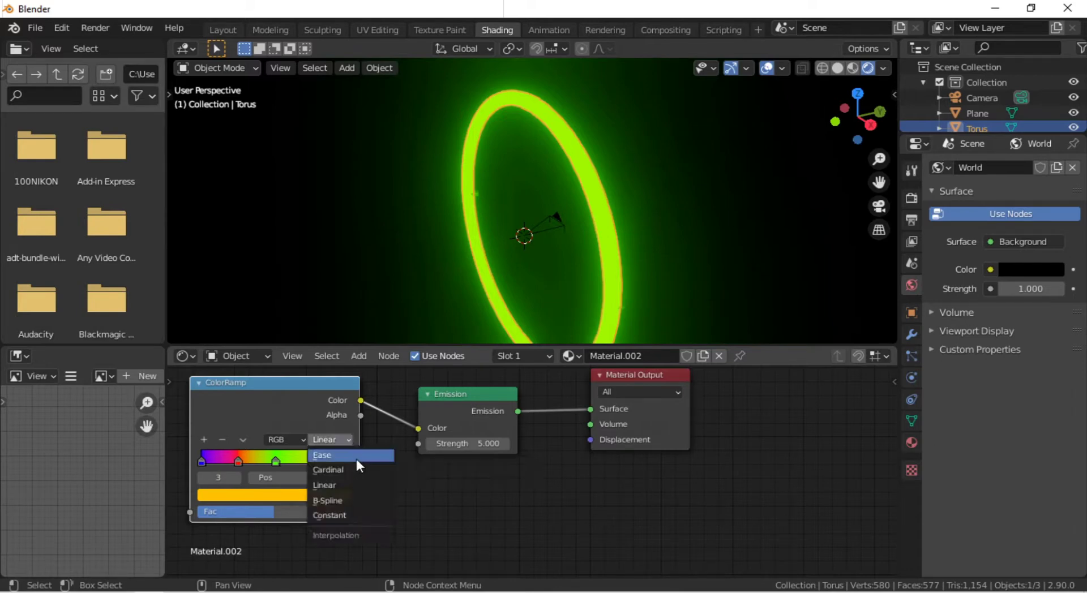
click(356, 459)
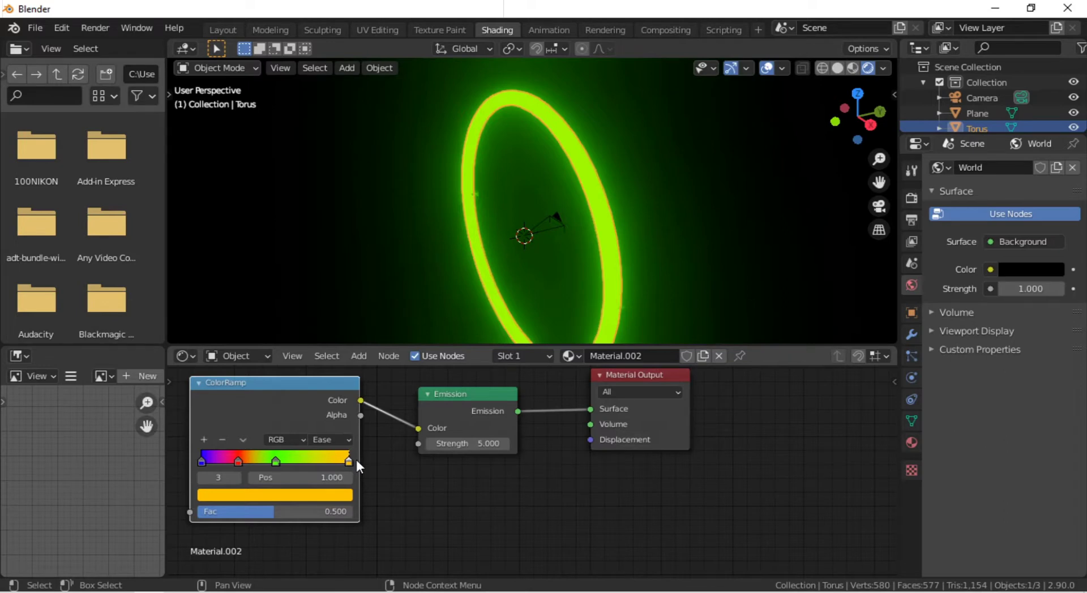
click(243, 439)
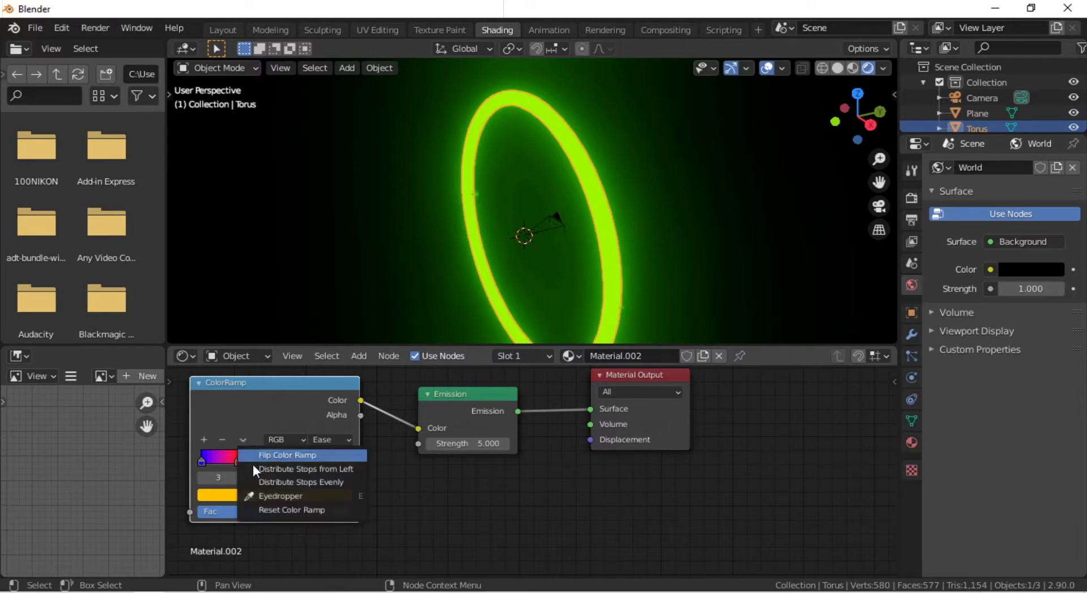
click(266, 482)
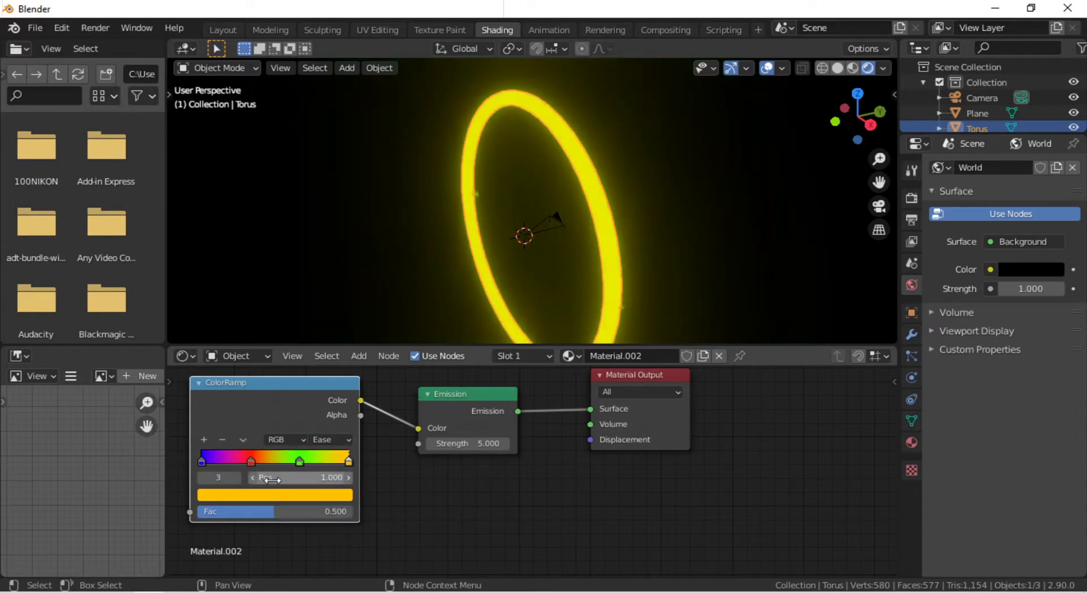
click(360, 358)
Connect a new Gradient Texture's Fac to the ColorRamp Fac, then return to Layout.
mouse_move(388, 441)
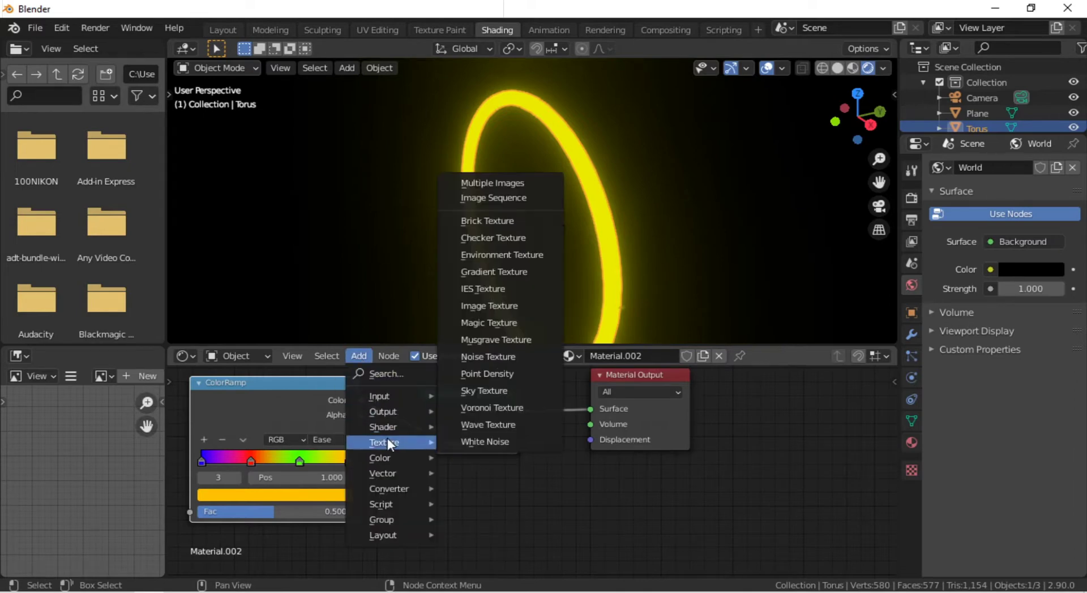
click(494, 272)
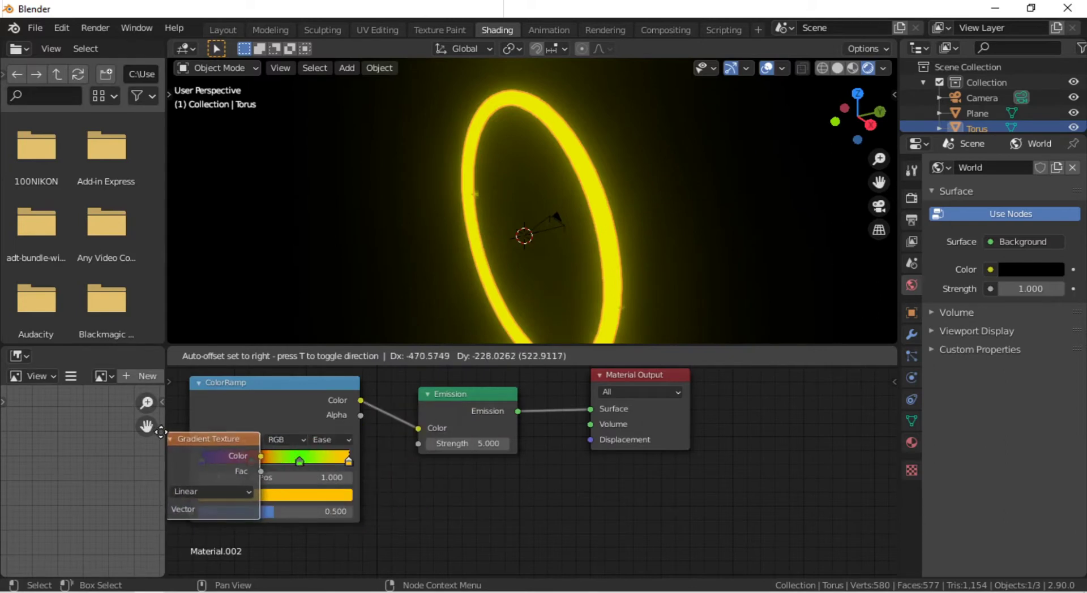
click(193, 444)
middle_drag(420, 512, 651, 492)
drag(426, 428, 288, 424)
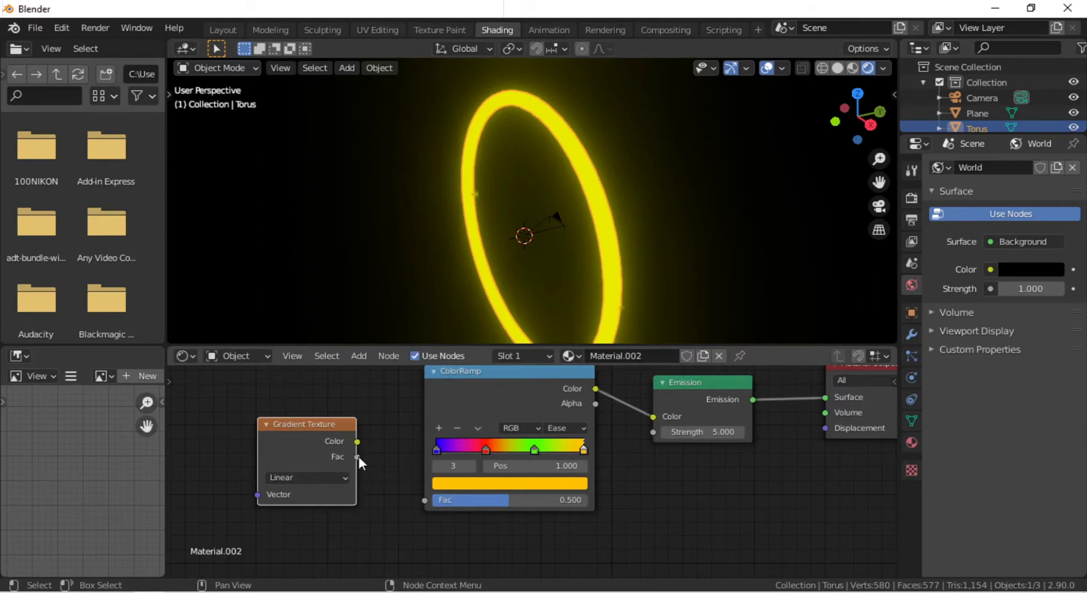
drag(358, 457, 424, 501)
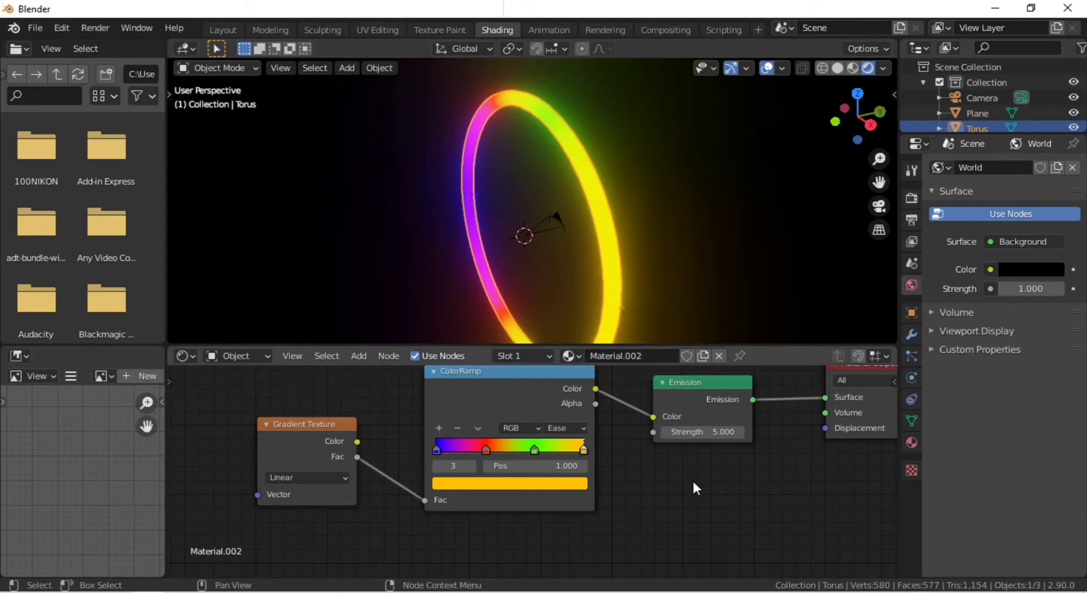
click(230, 31)
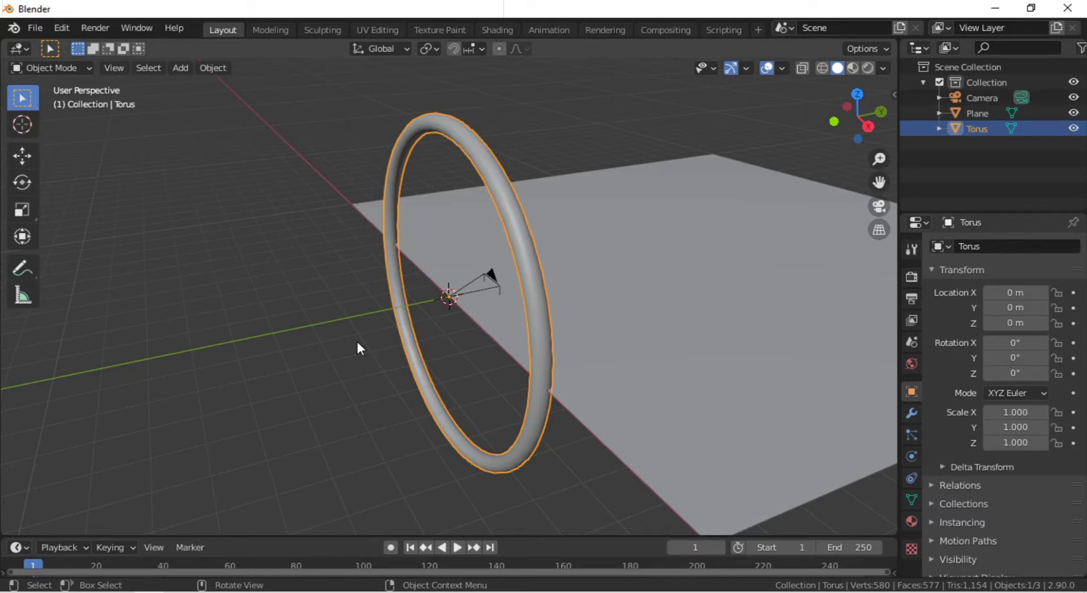
Duplicate the torus and move the copy 10 m along Y, previewing in Rendered shading.
key(shift+d)
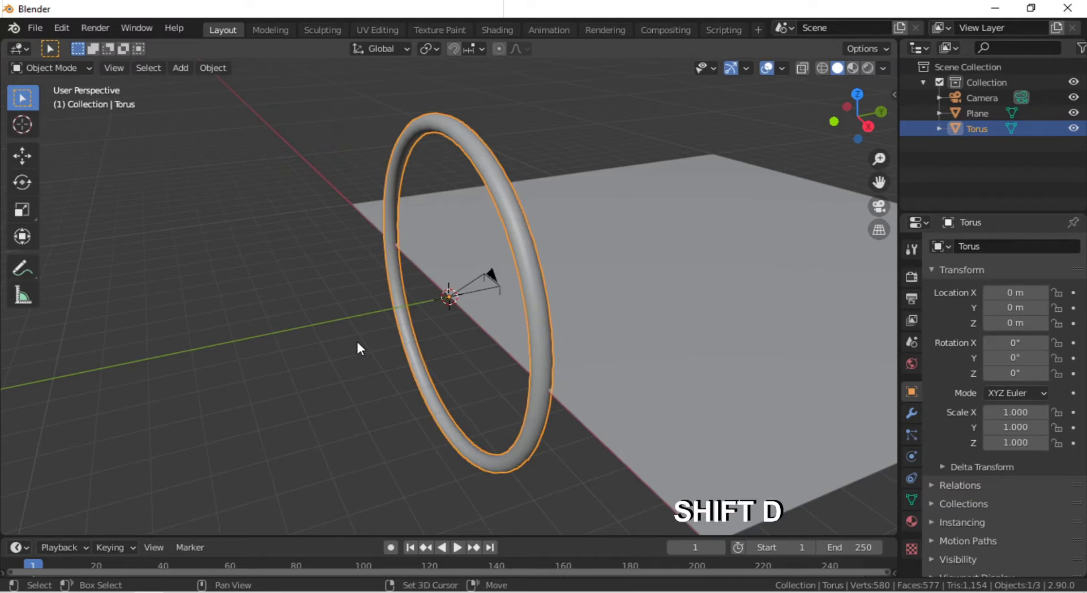
key(shift+d)
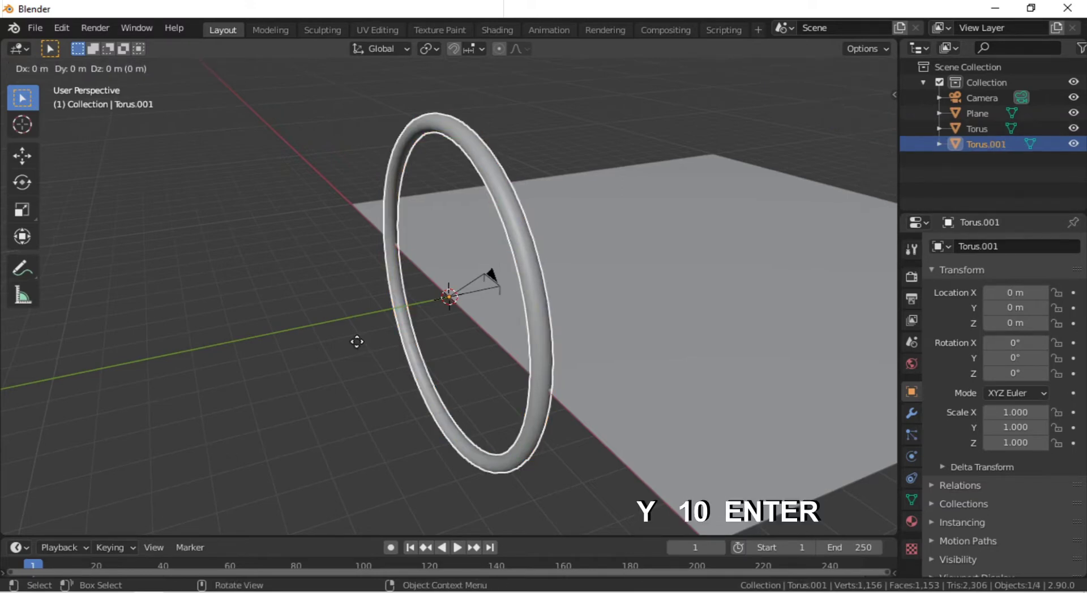
key(y)
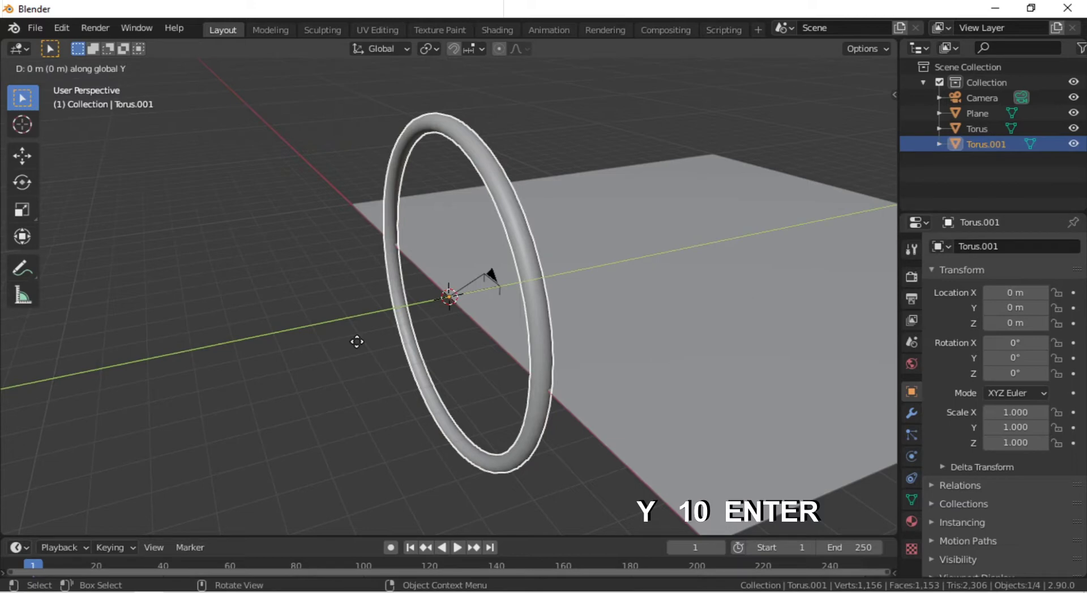
text(10)
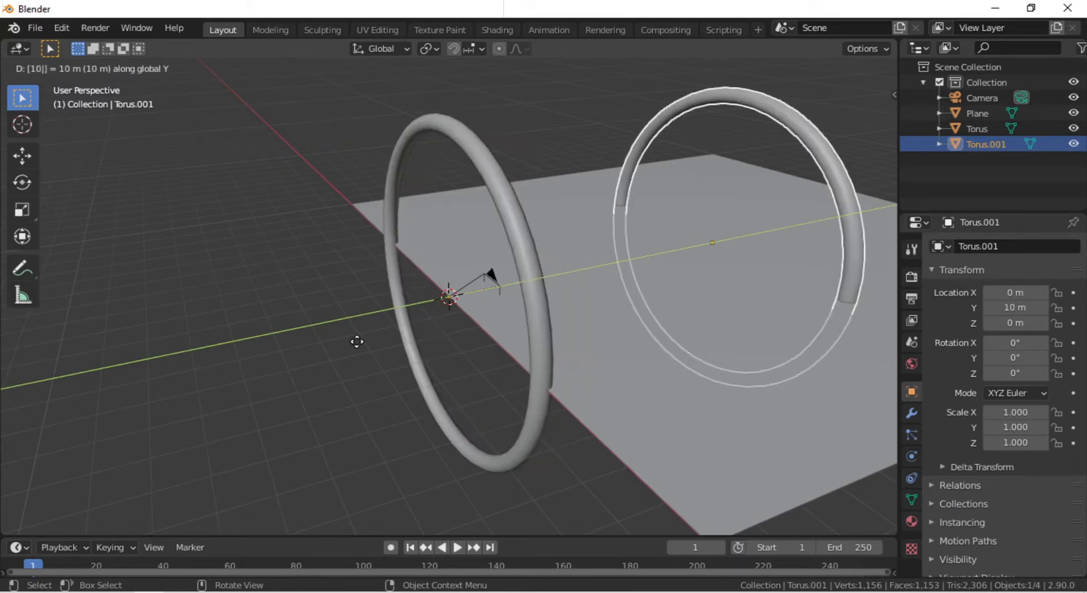
key(Return)
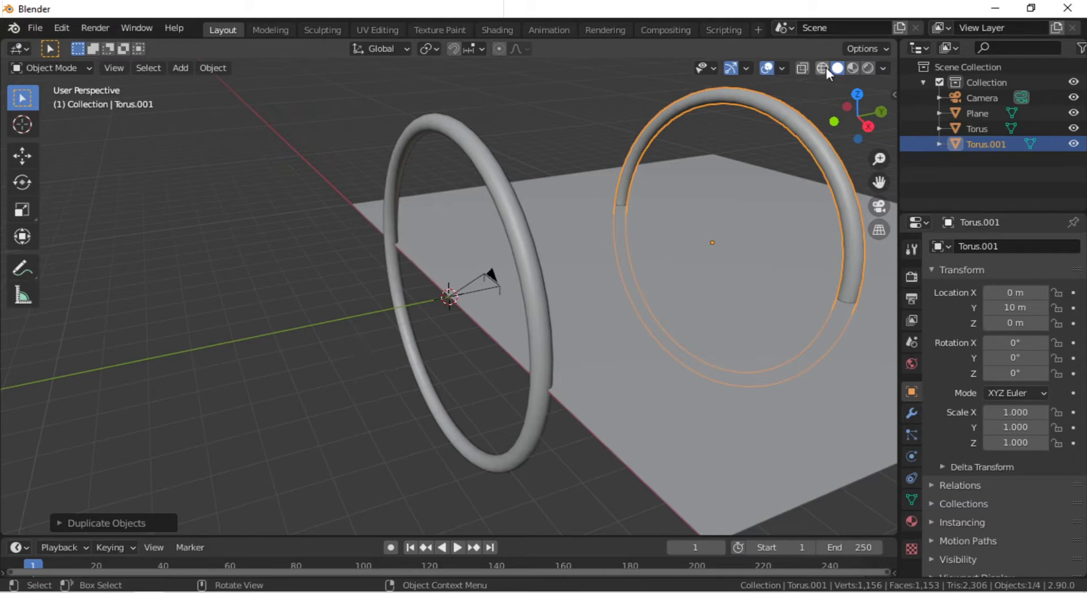
click(867, 68)
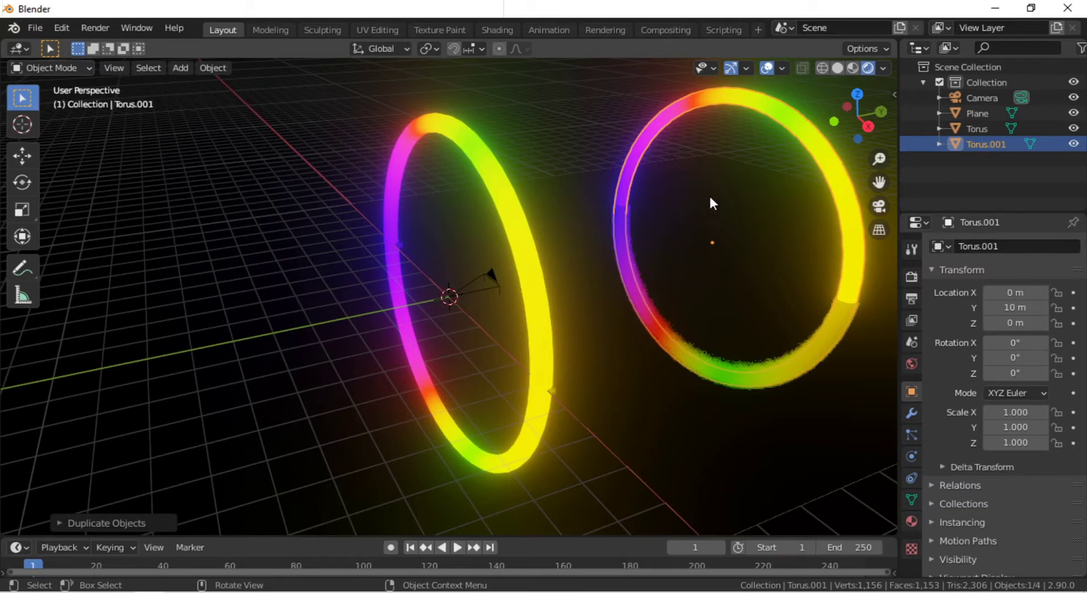
Rotate the copied ring 180° about Y and switch back to Solid shading.
key(r)
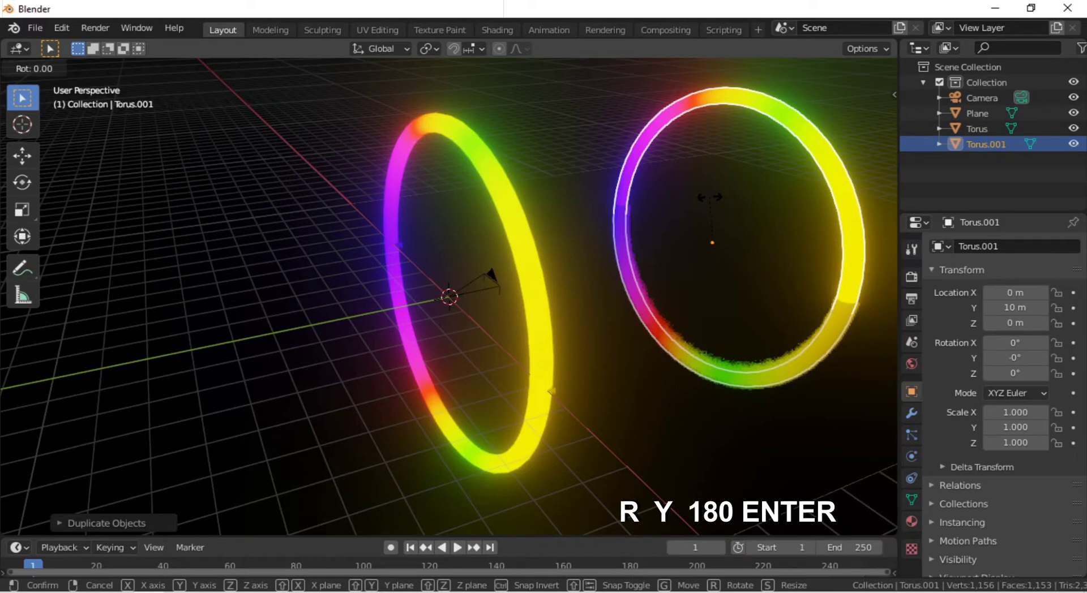
key(y)
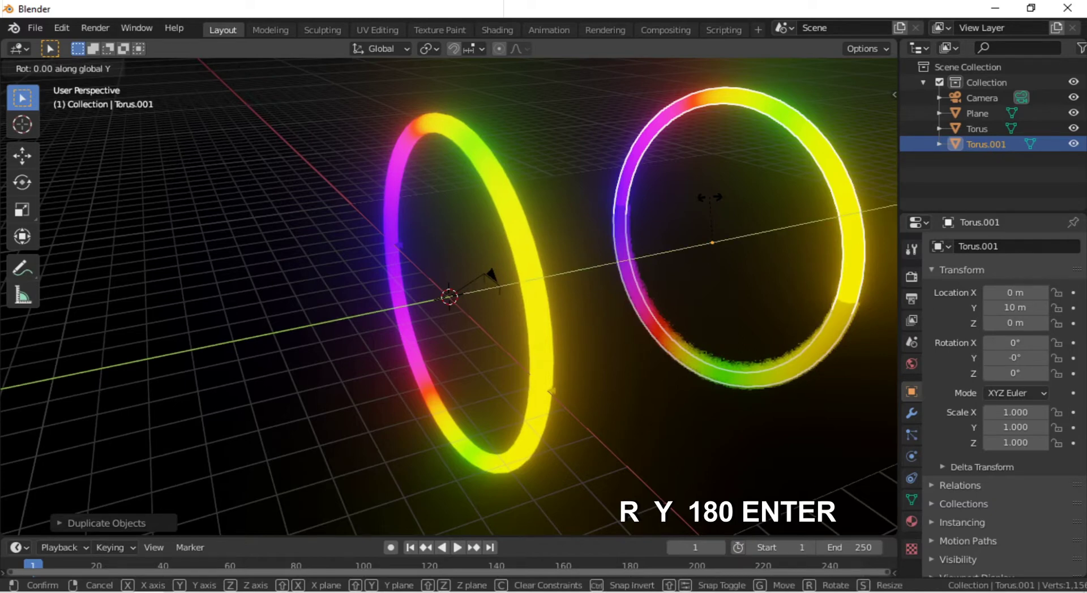
text(180)
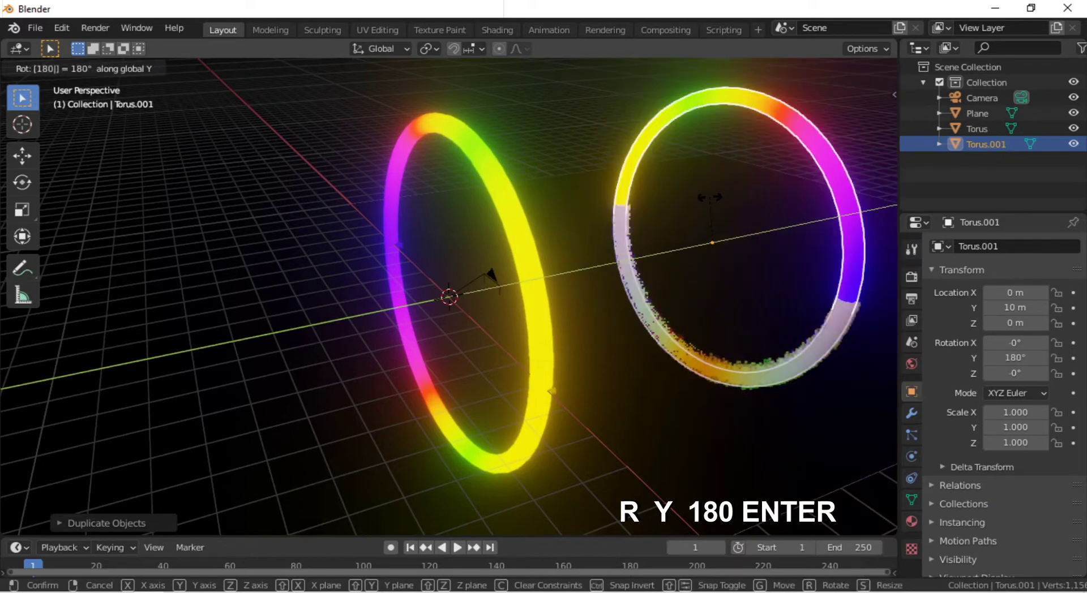
key(Return)
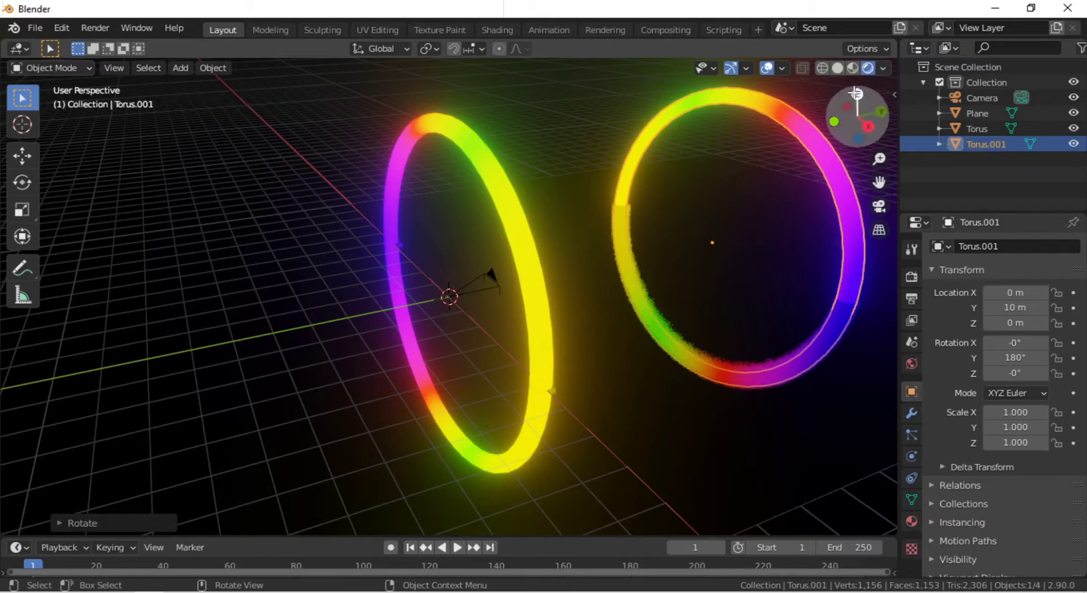
click(837, 68)
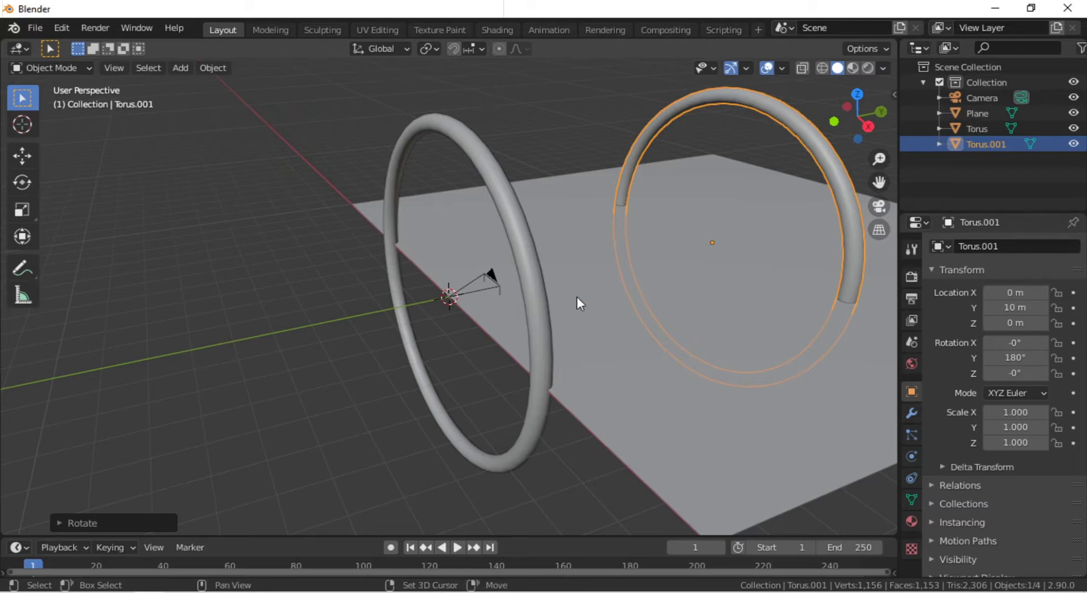
Select both tori and the plane and link them into a new collection named 'tunnel'.
shift+click(531, 274)
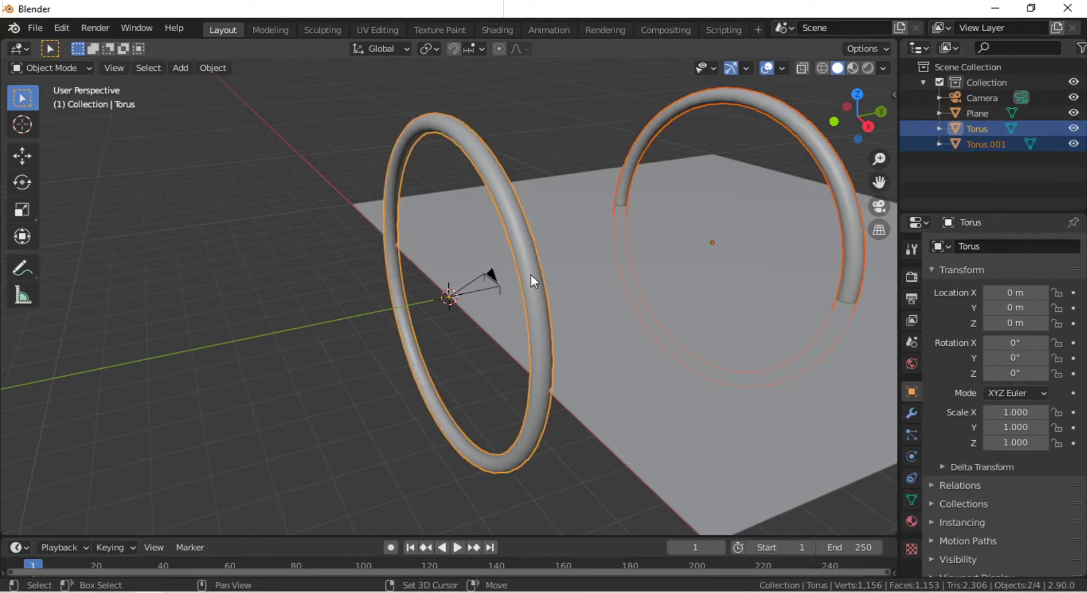
shift+click(685, 445)
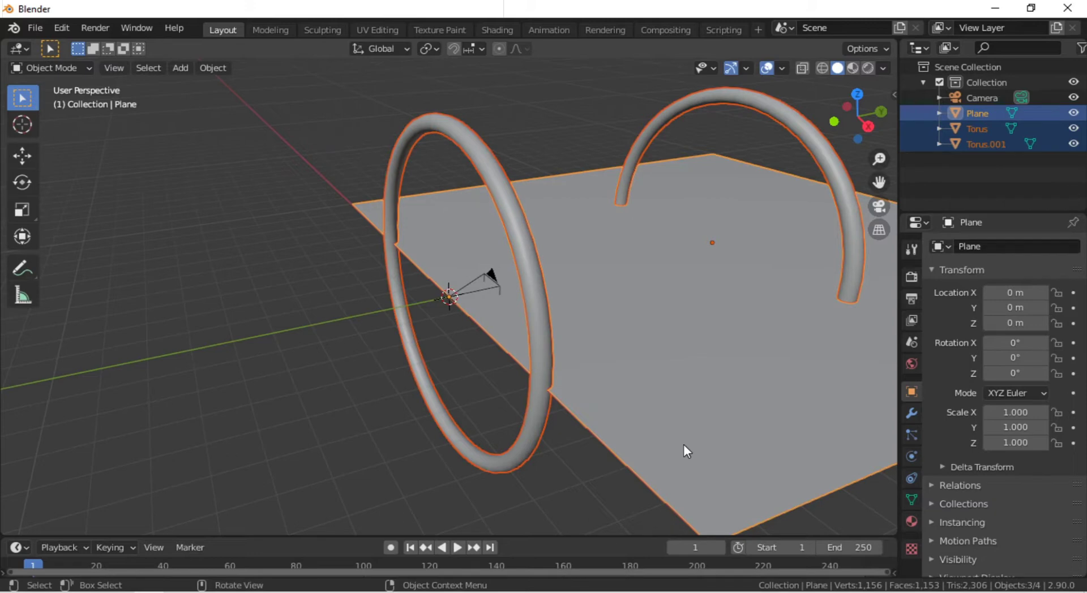
key(shift+m)
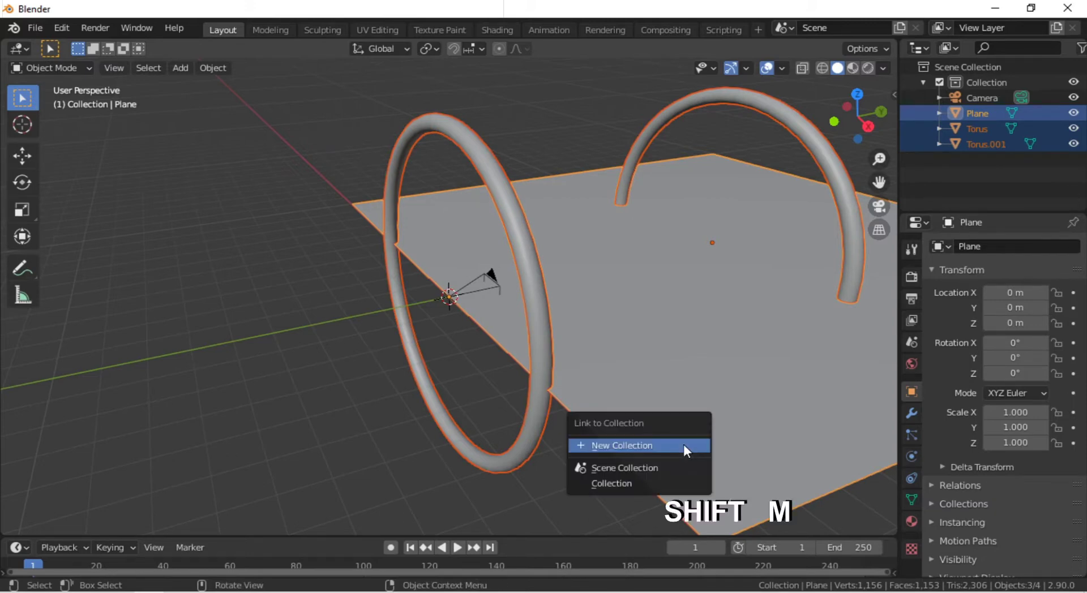
click(684, 444)
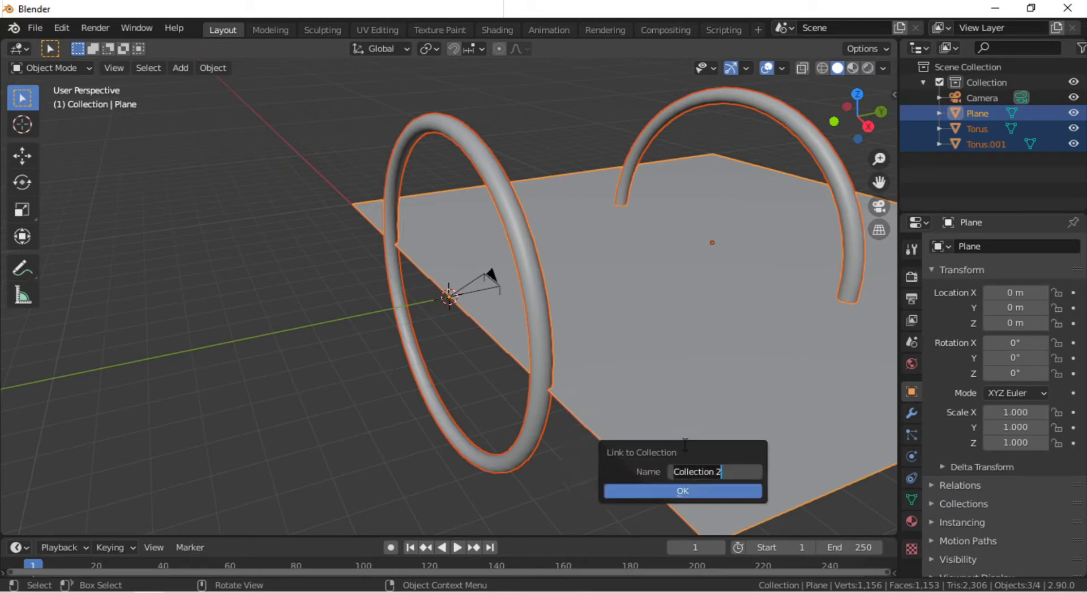
text(tunnel)
key(Return)
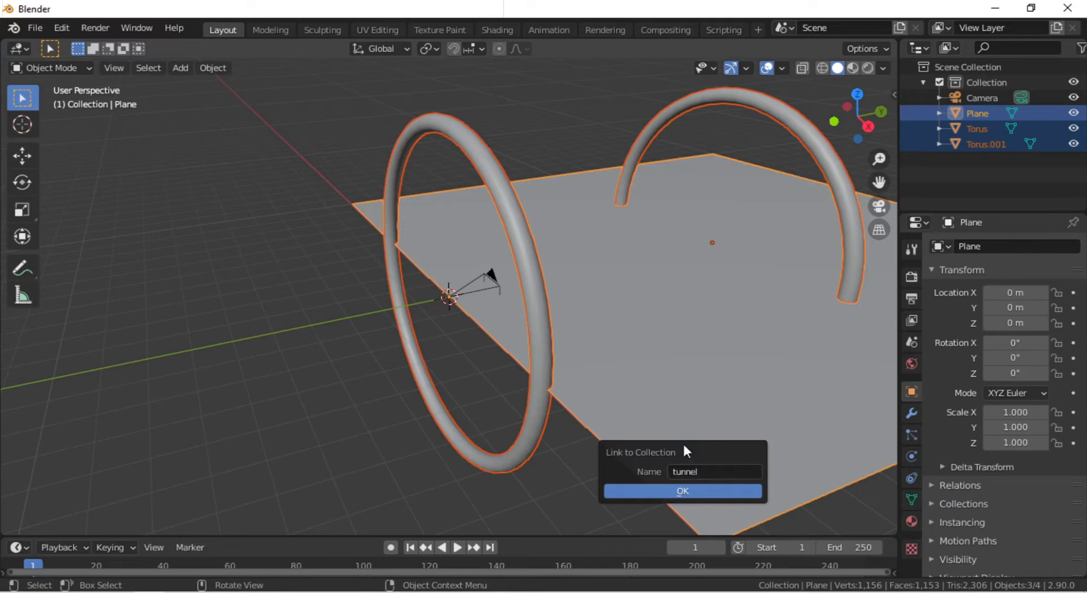
click(670, 491)
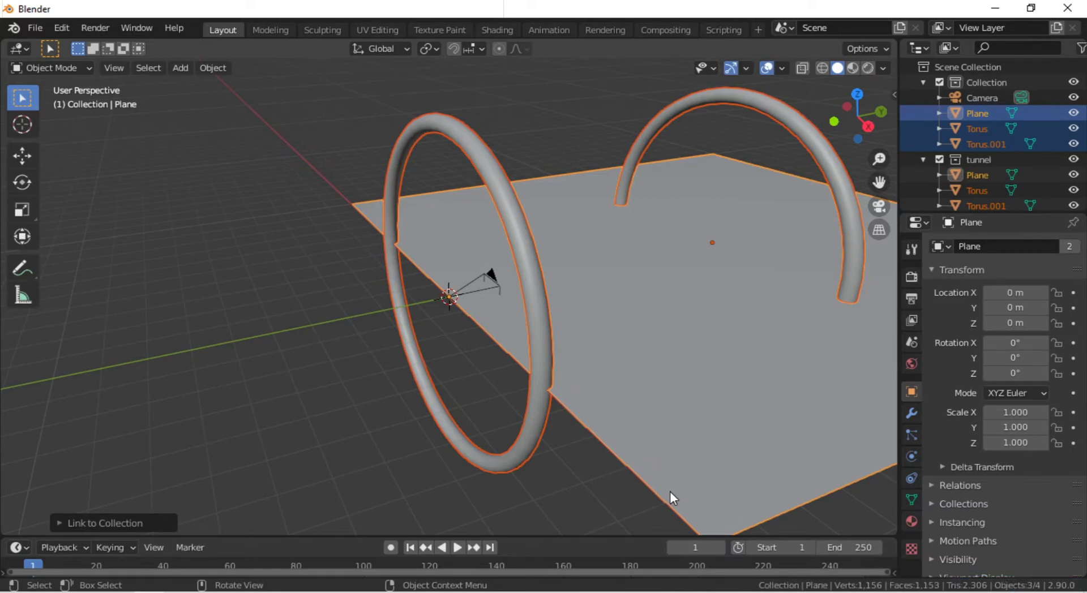
Add a tunnel collection instance and move it 20 m along Y.
click(180, 68)
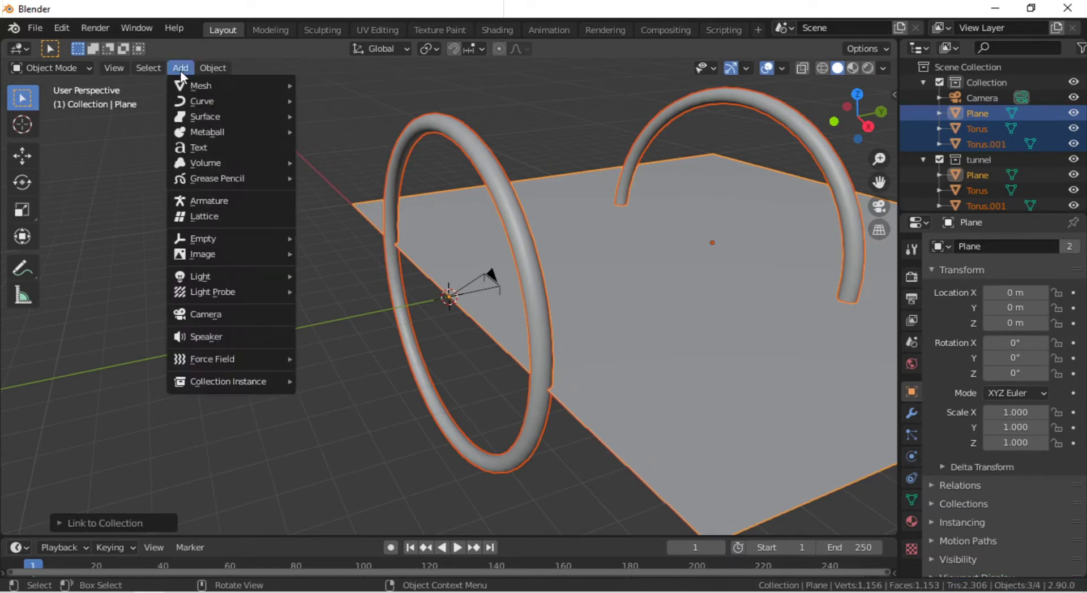
mouse_move(250, 380)
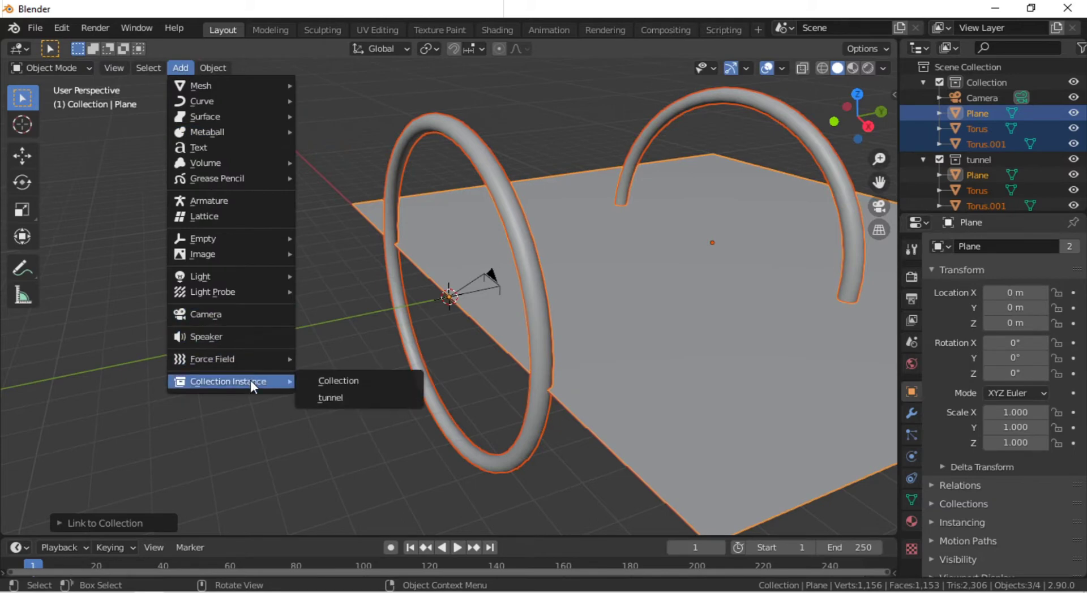
click(337, 401)
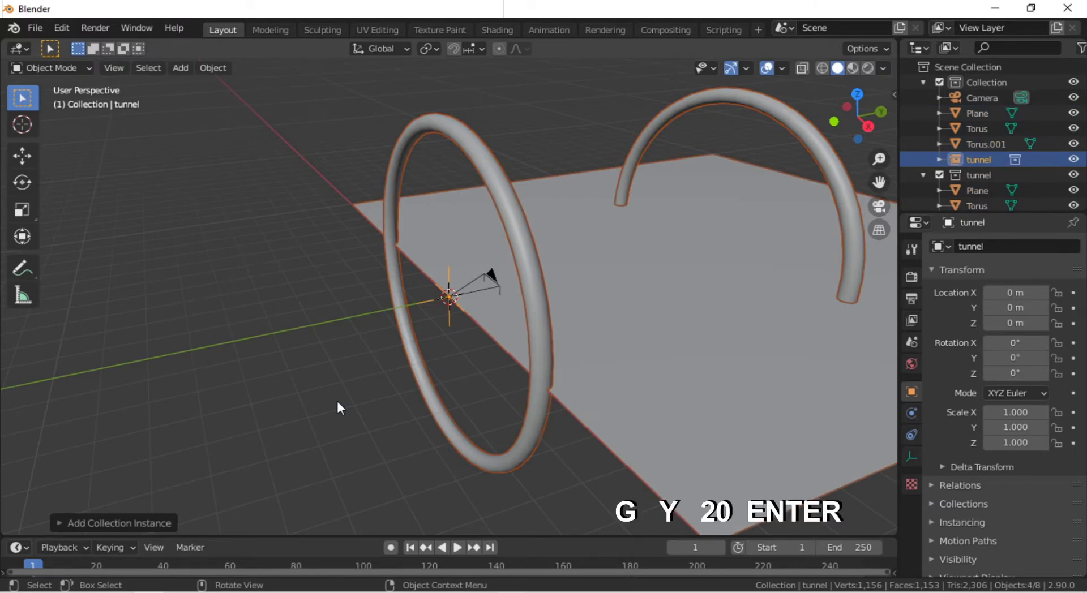
key(g)
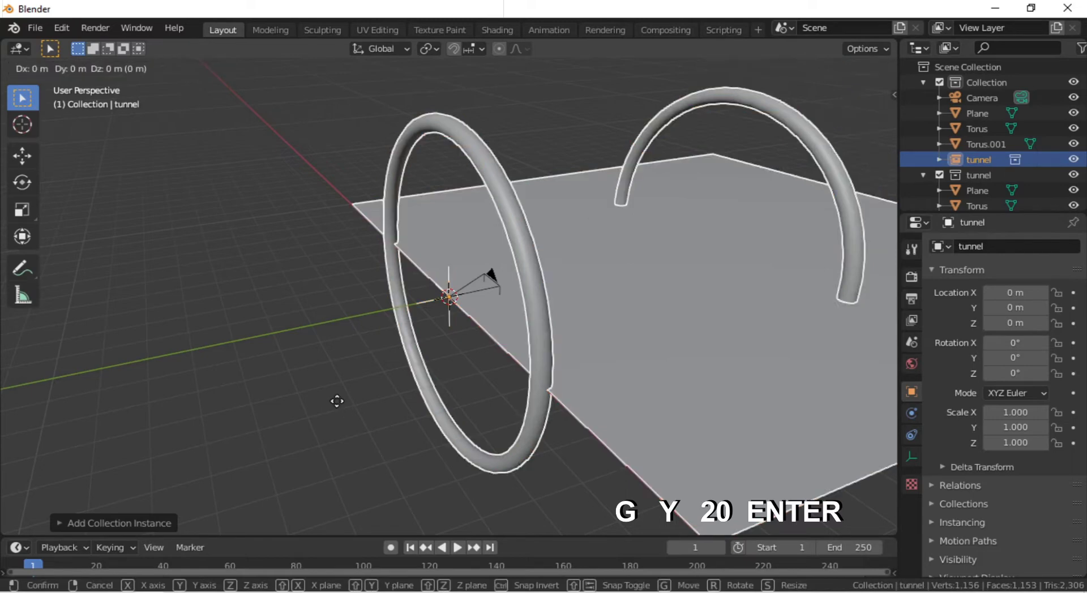
text(y)
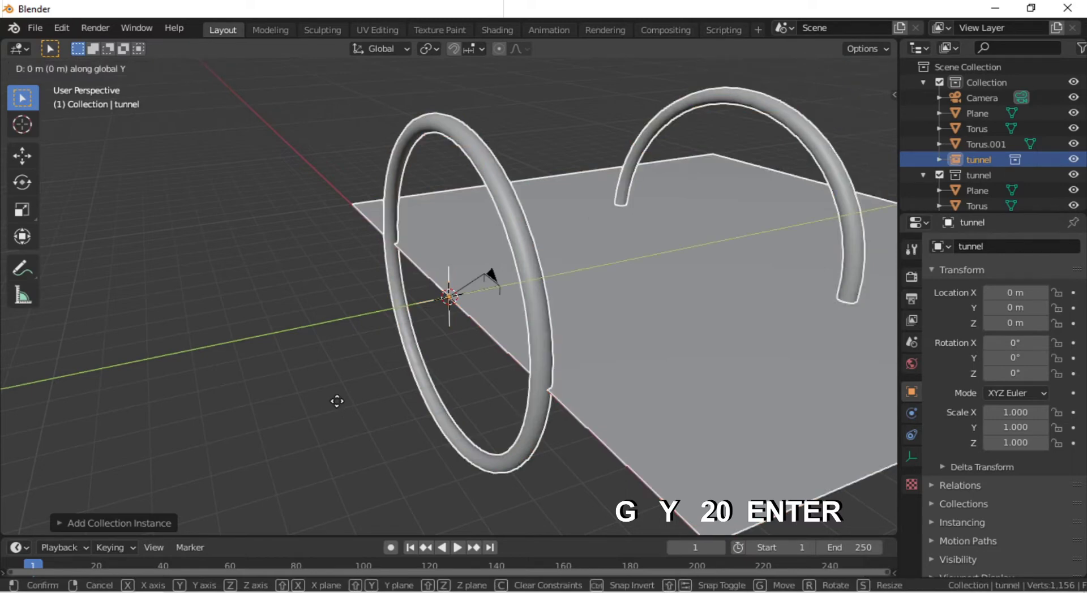
text(20)
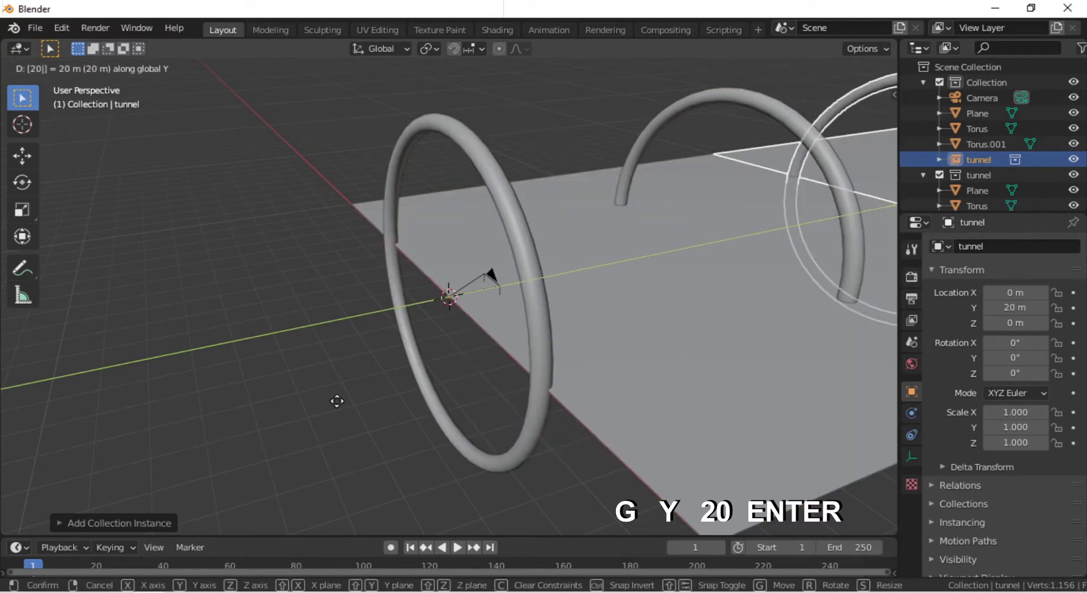
key(Return)
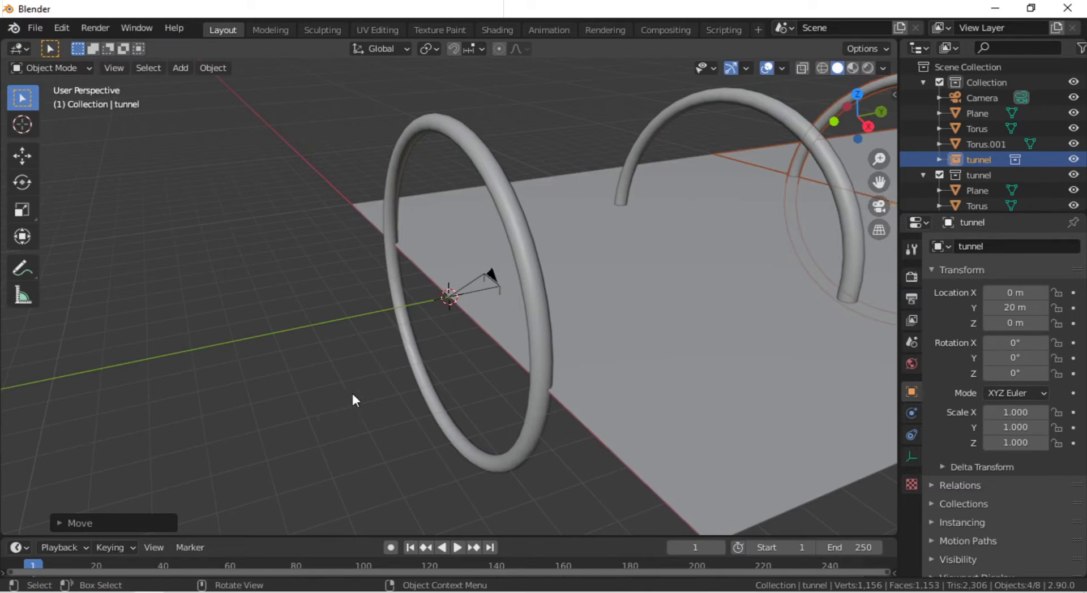
Duplicate the tunnel instance 20 m along Y and repeat until copies reach 160 m.
scroll(620, 261, down, 6)
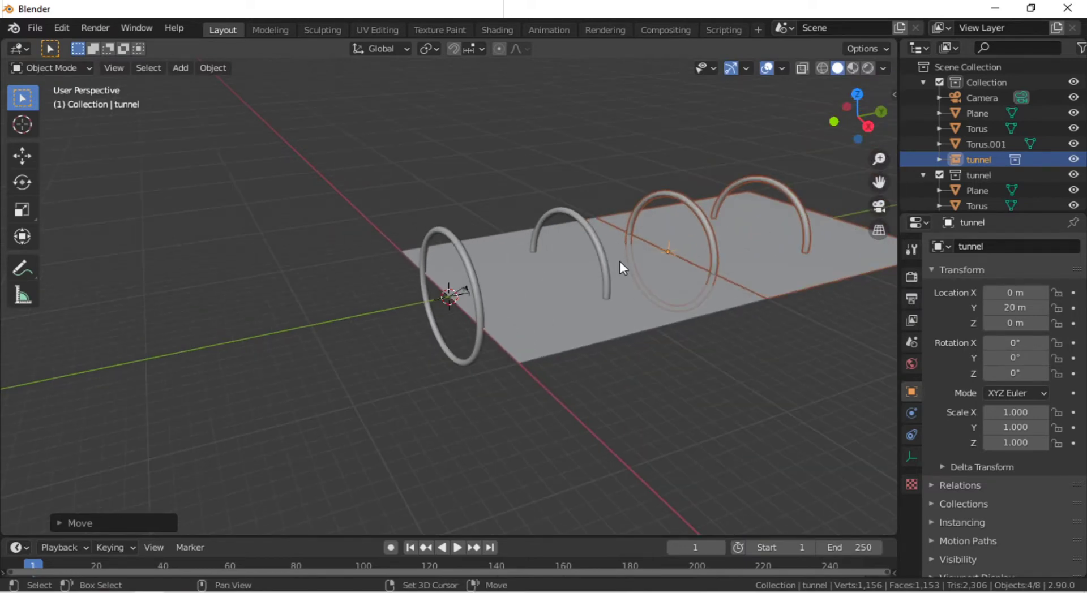
key(shift+d)
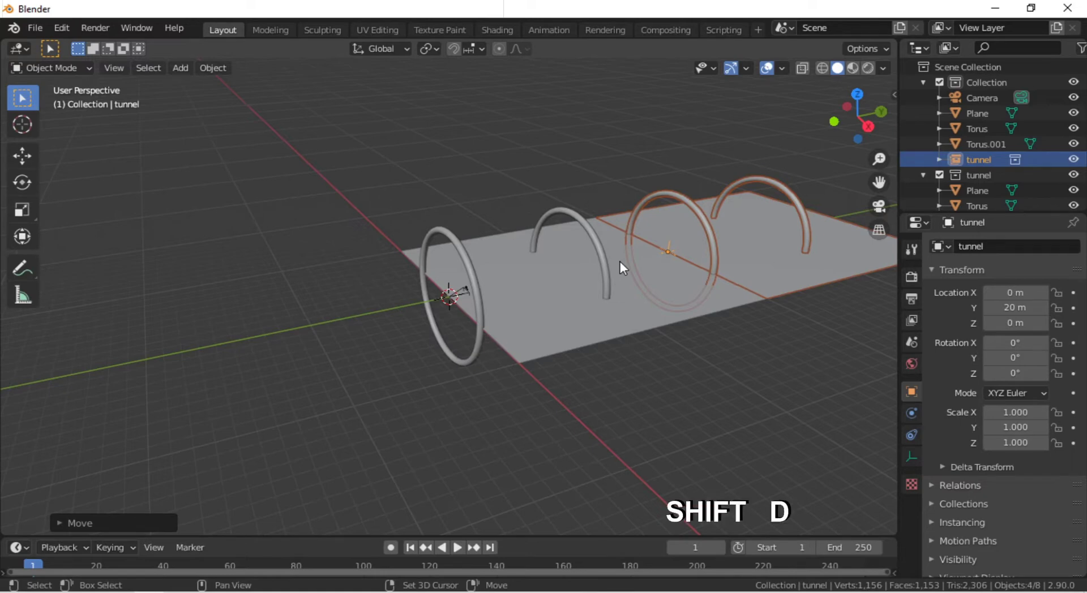
key(shift+d)
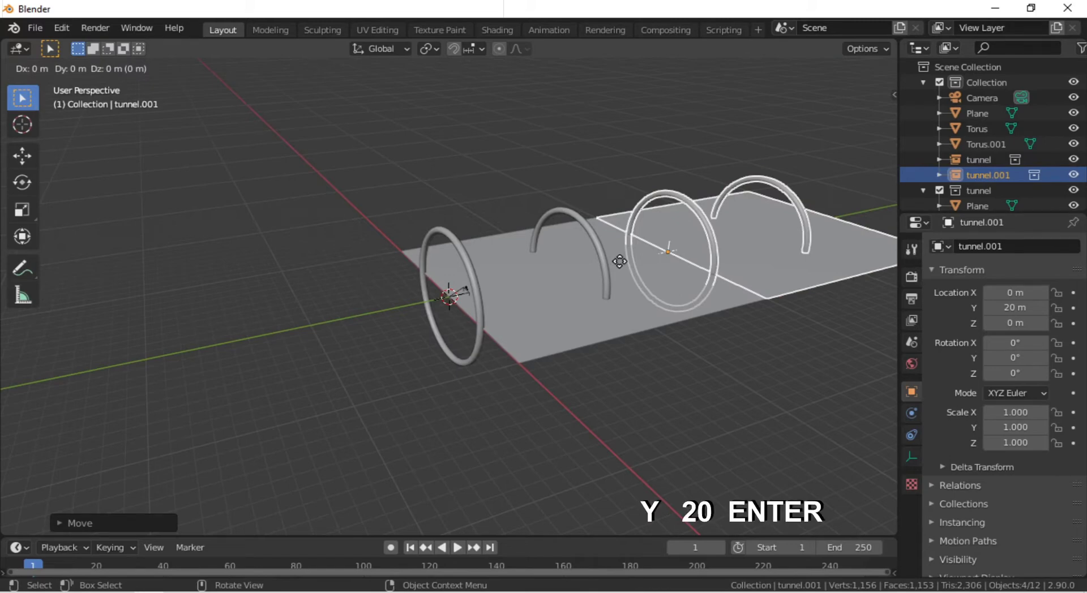
text(y20)
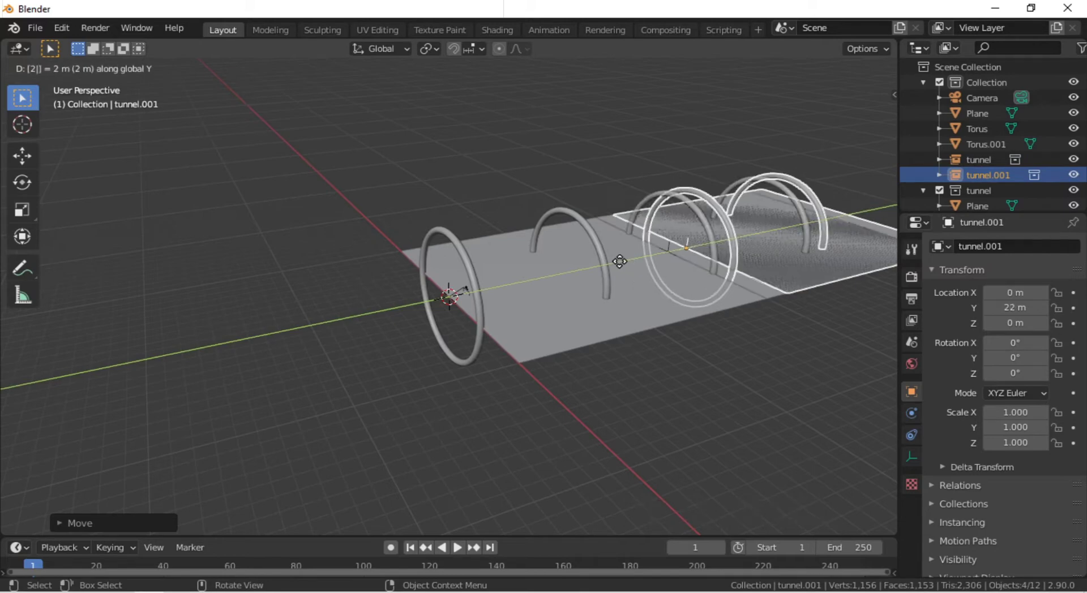
key(Return)
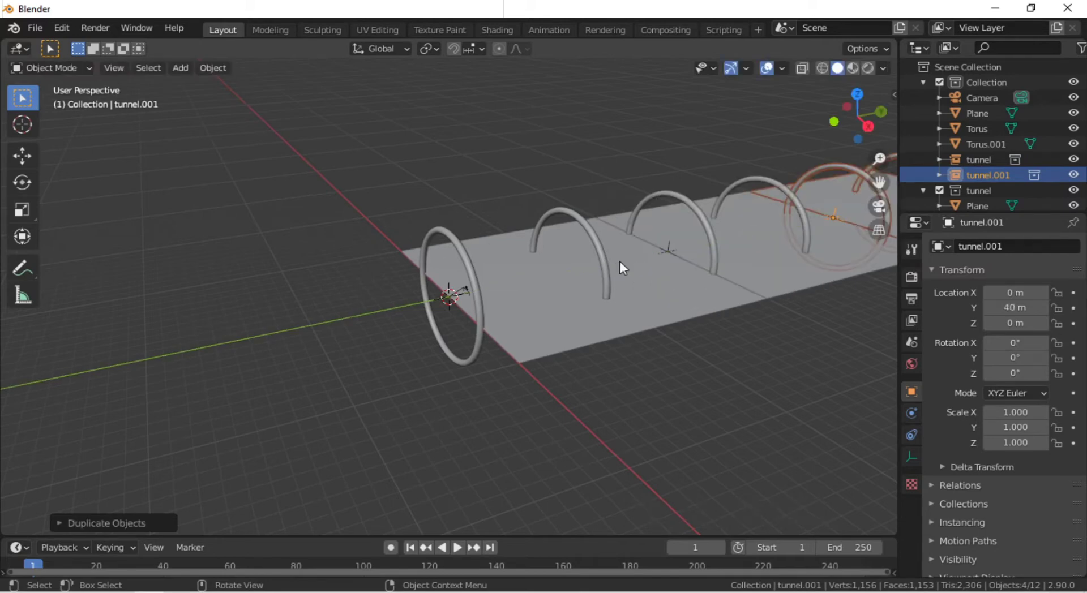
scroll(619, 261, down, 5)
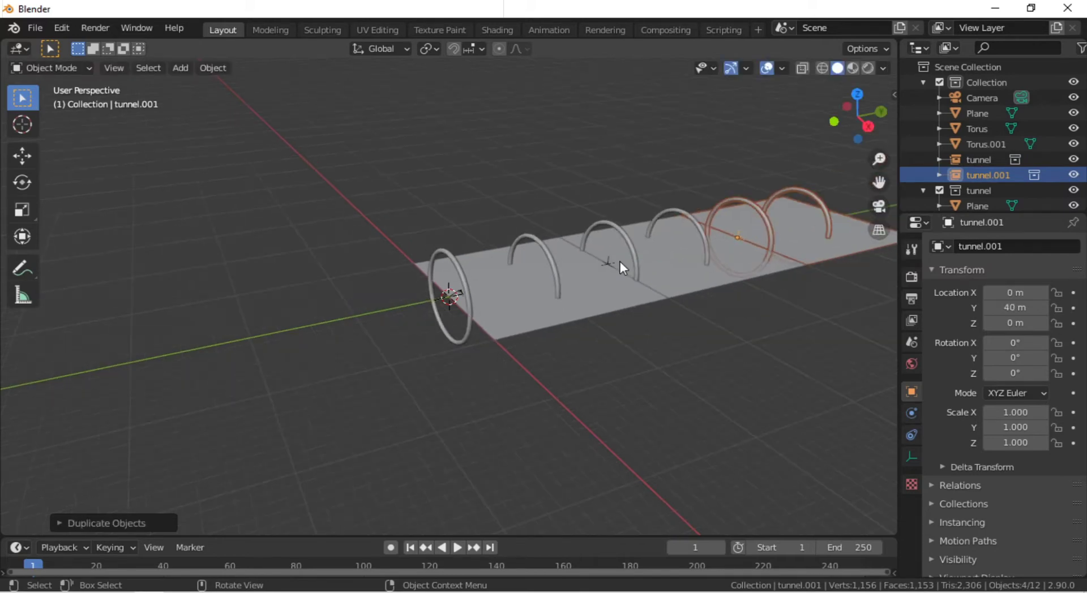
key(shift+r)
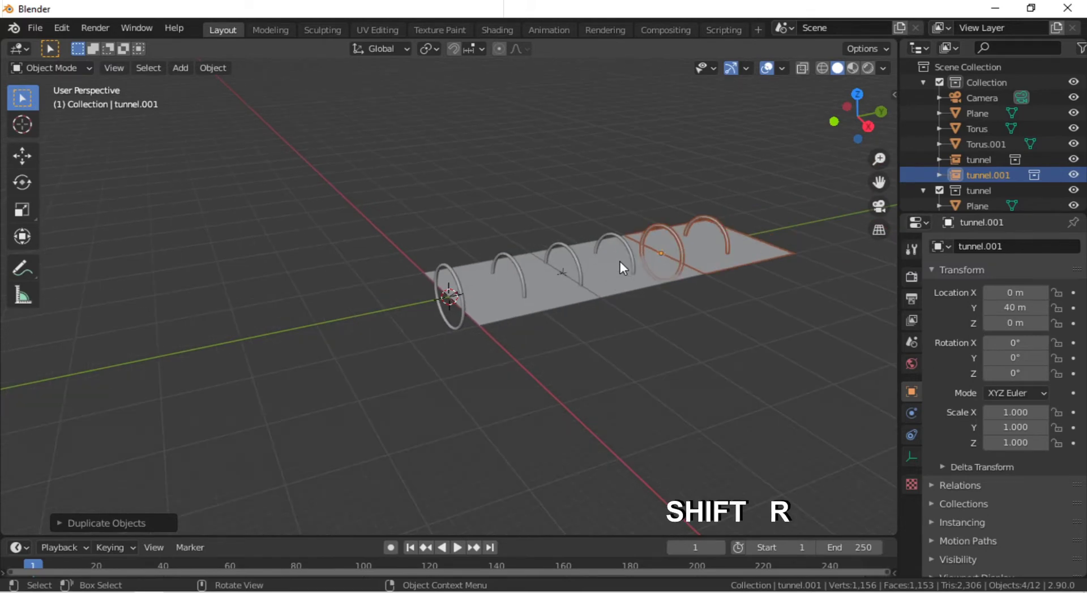
key(shift+r)
key(shift+r)
key(shift+r)
key(shift+r)
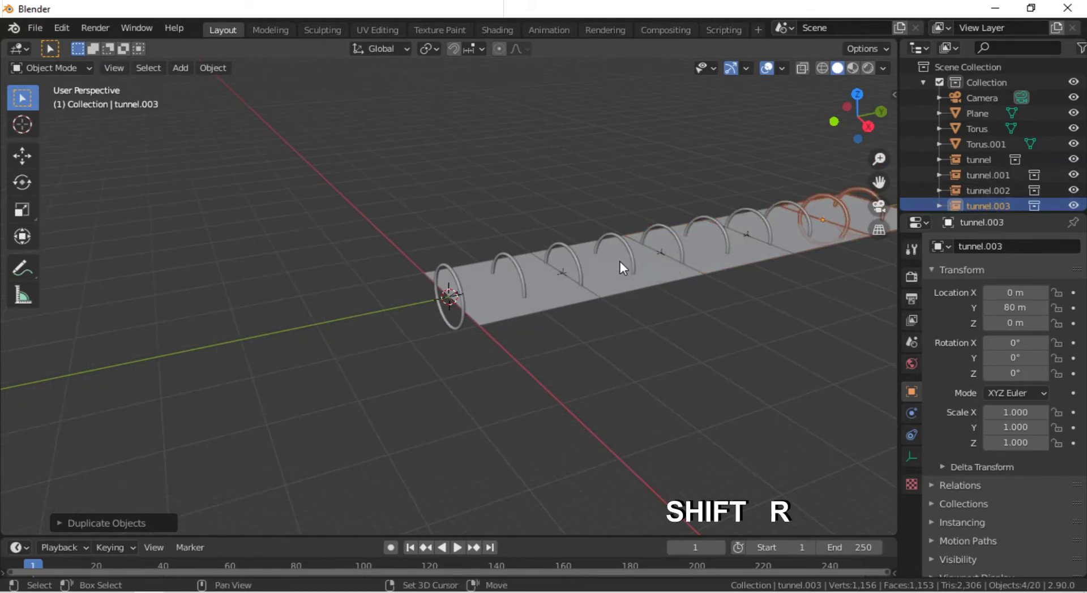
key(shift+r)
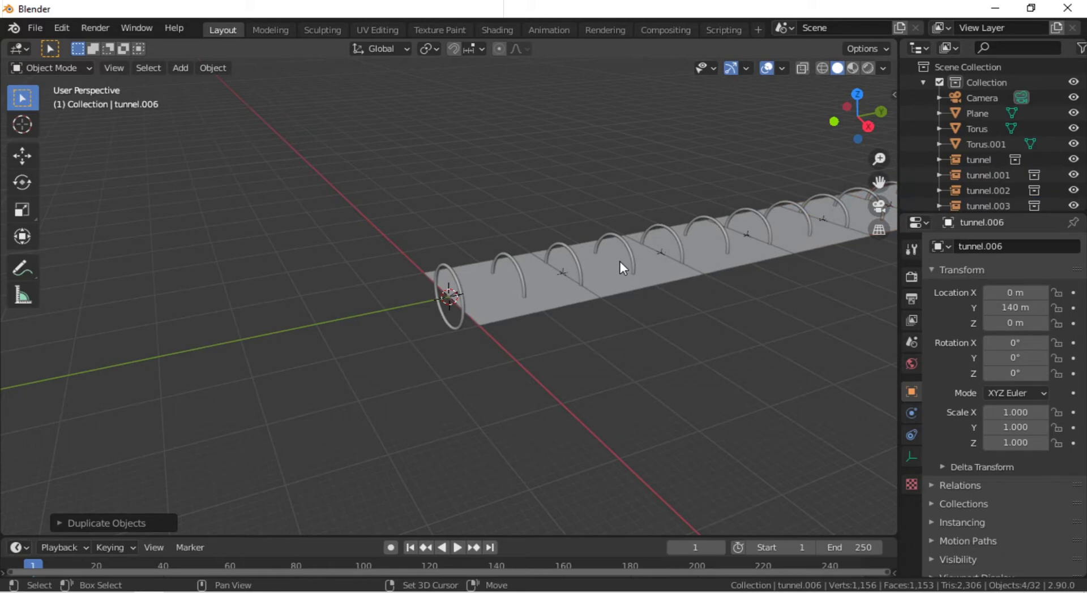
key(shift+r)
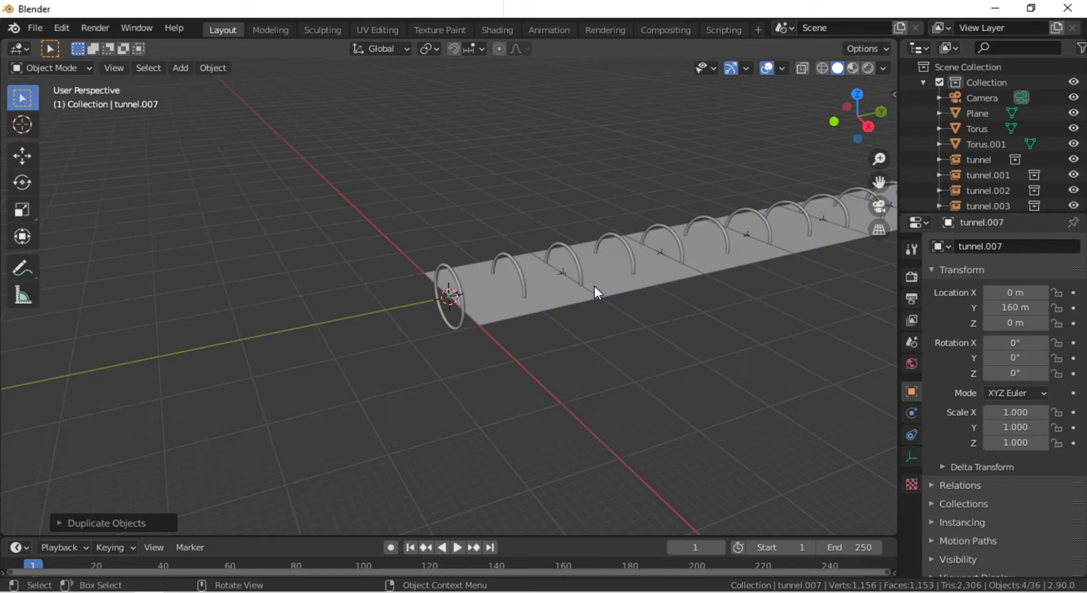
Switch to the camera view and select the Camera in the Outliner.
key(KP_0)
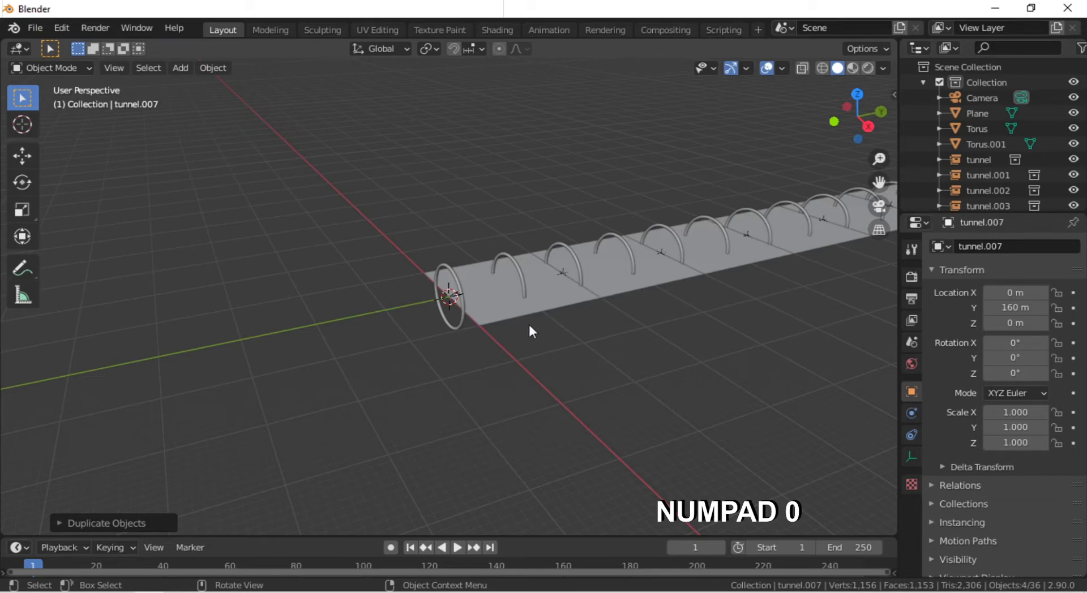
key(KP_0)
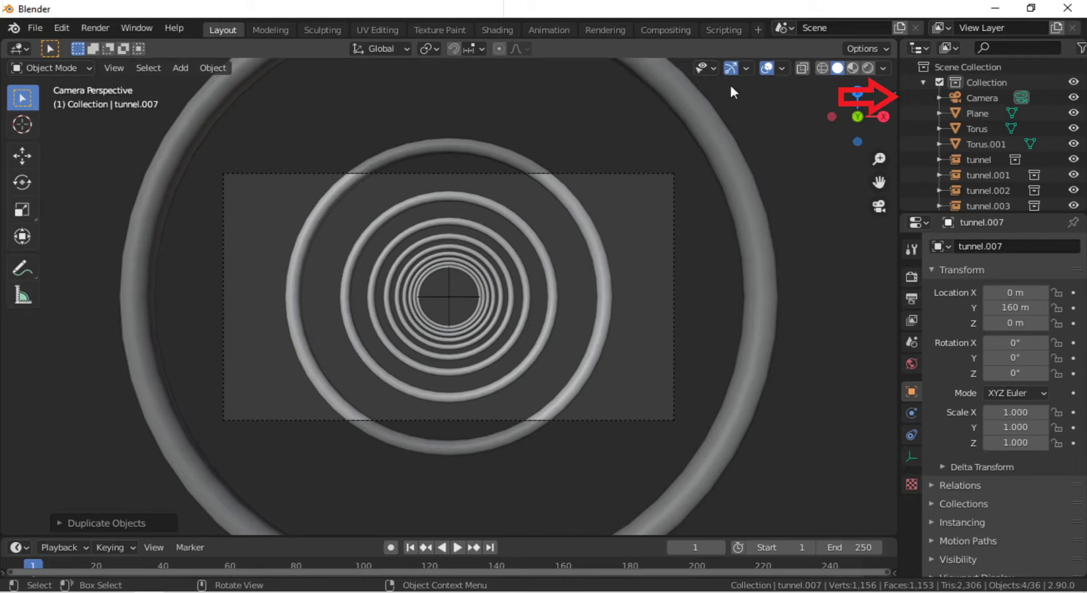
click(967, 100)
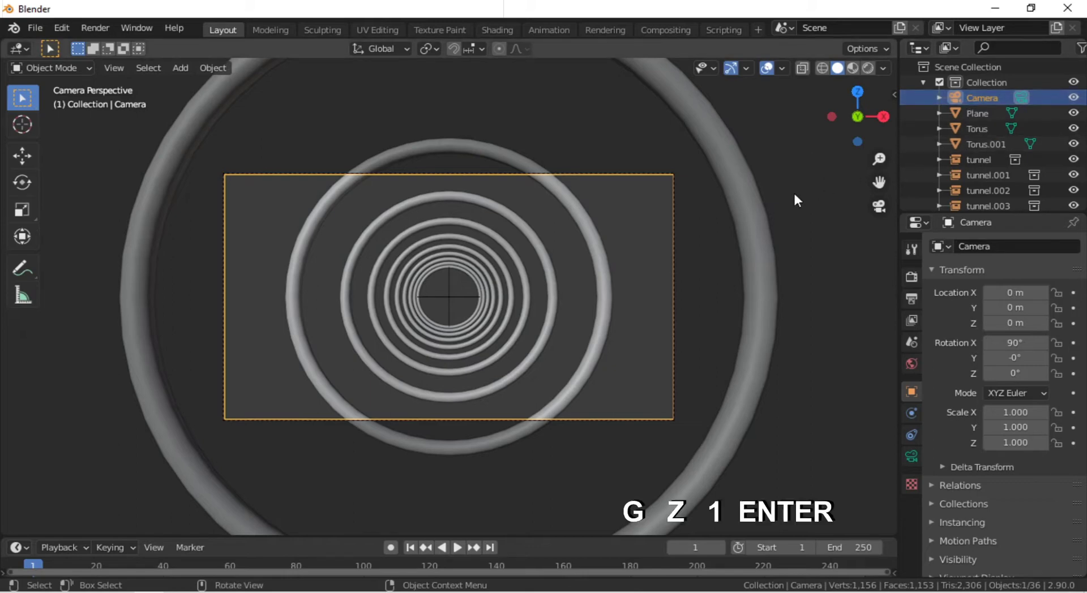
Move the camera up 1 m along Z with G, Z1.
key(g)
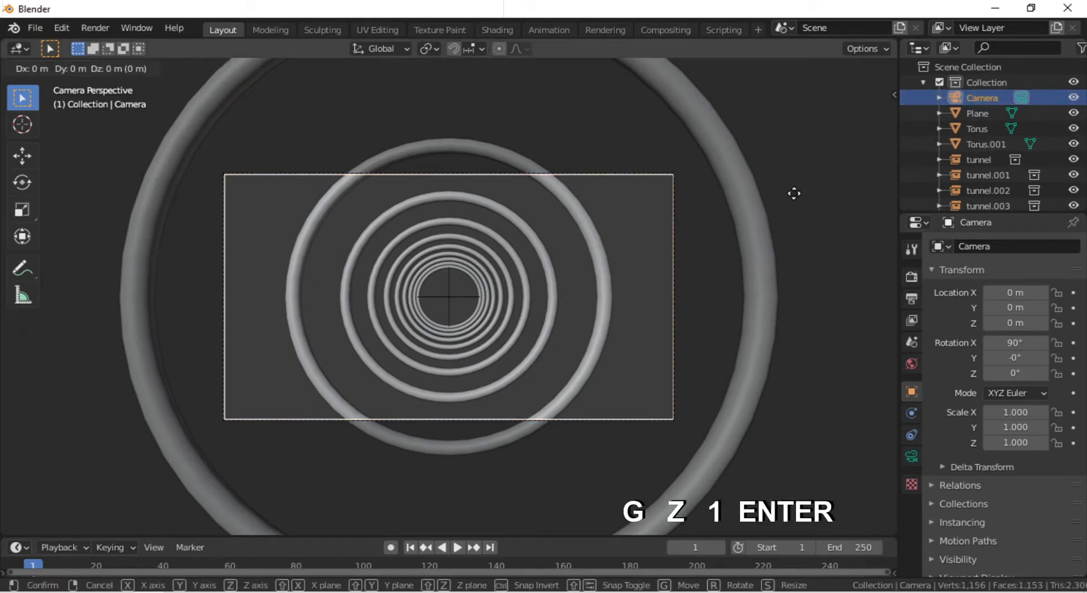
text(z)
text(1)
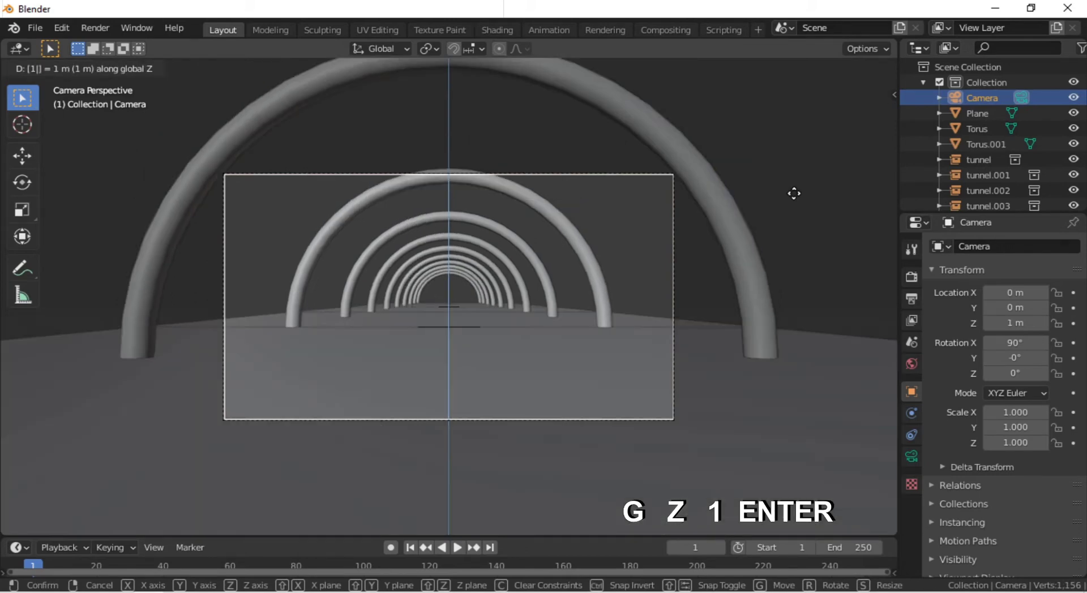
key(Return)
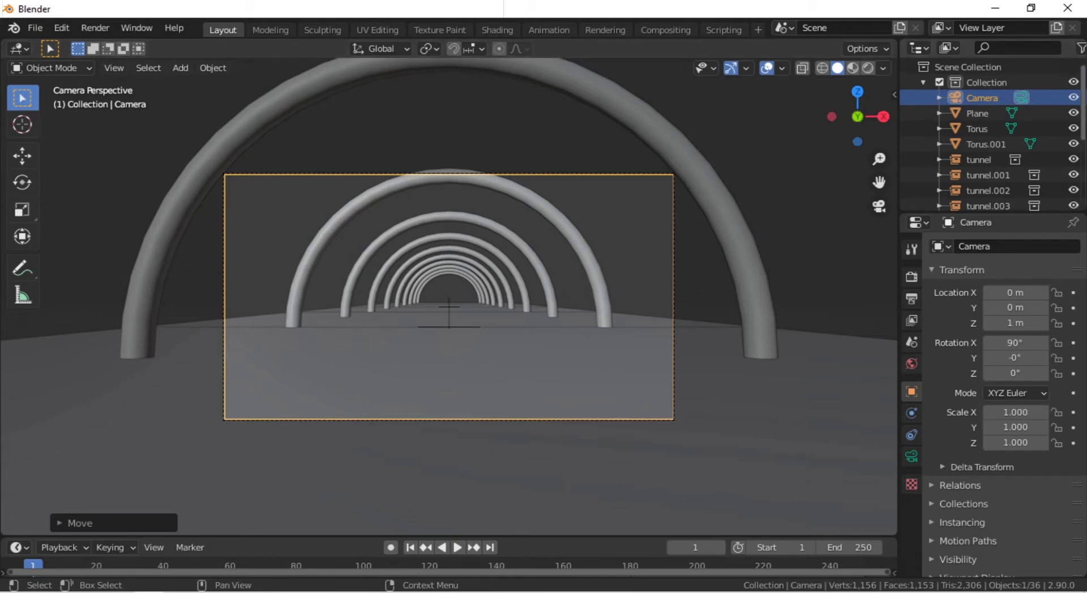
In Rendered view, change the camera's Clip End from 100 m to 300 m.
click(869, 70)
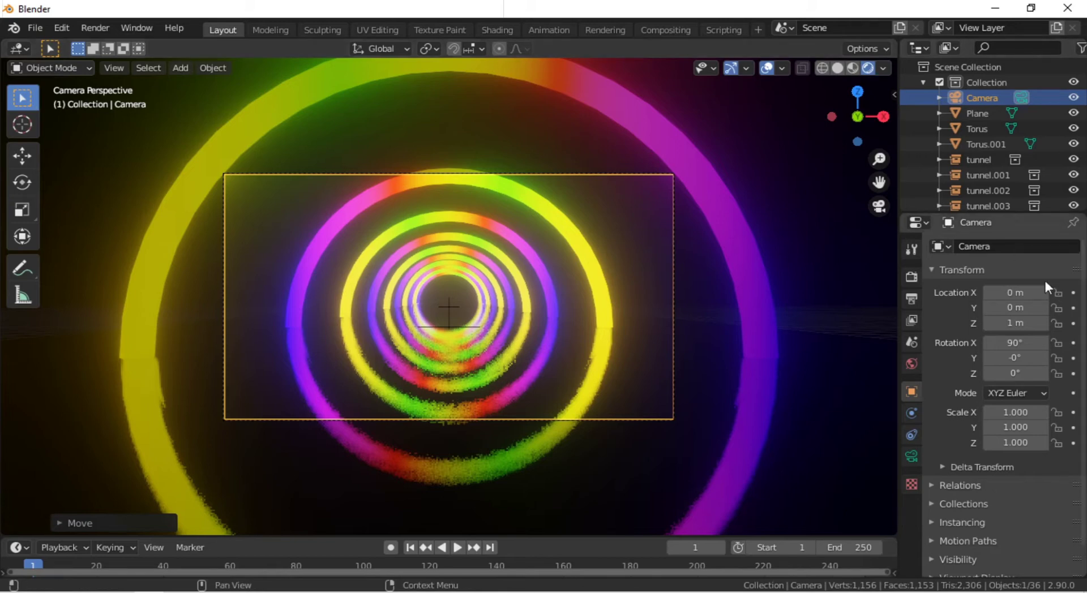
click(912, 457)
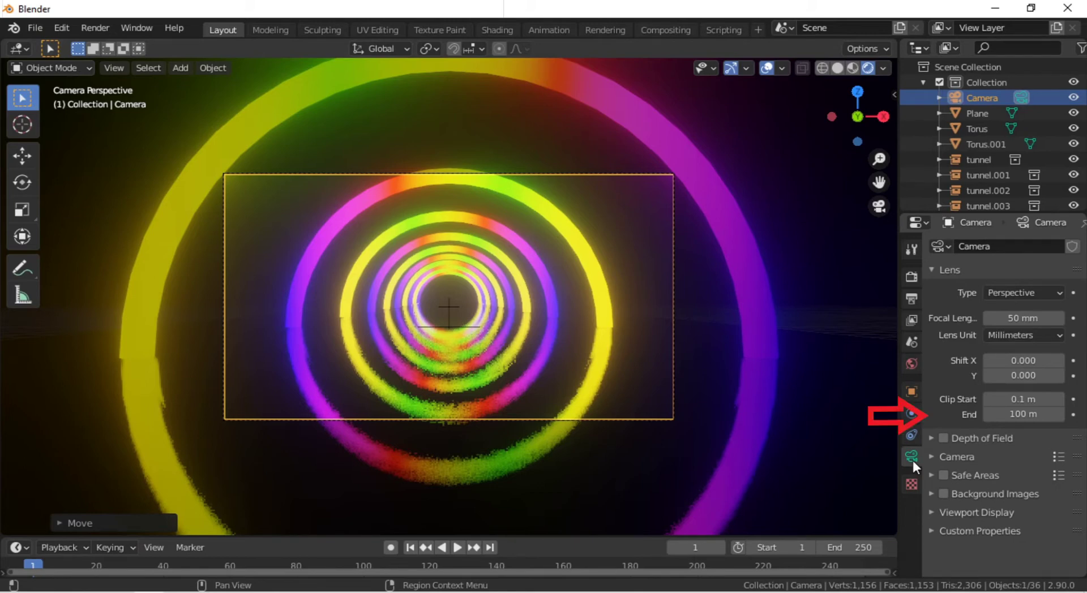
double_click(1020, 415)
text(3)
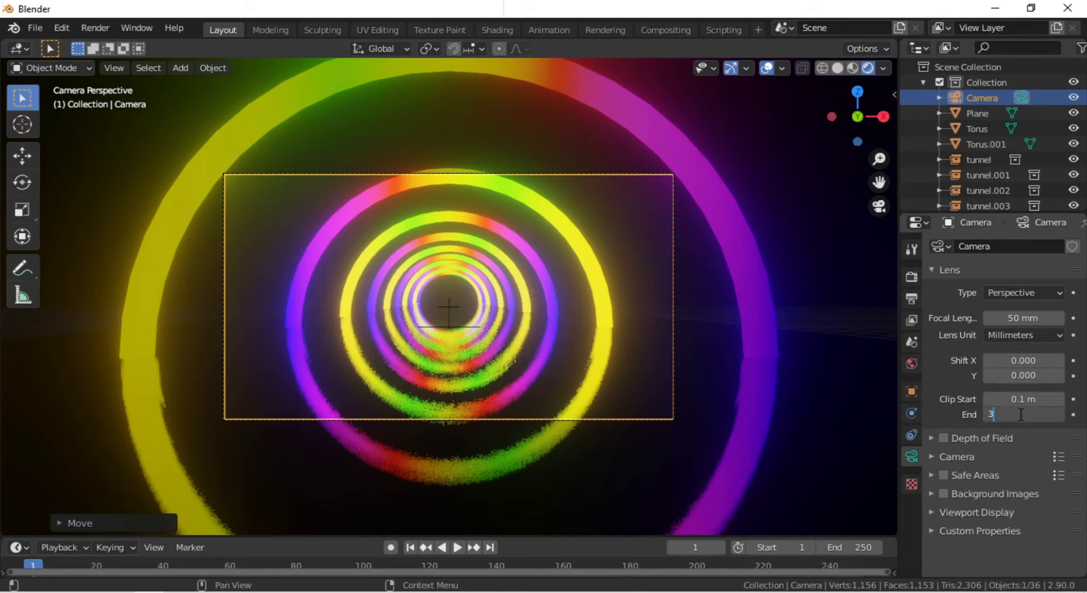
text(00)
key(Return)
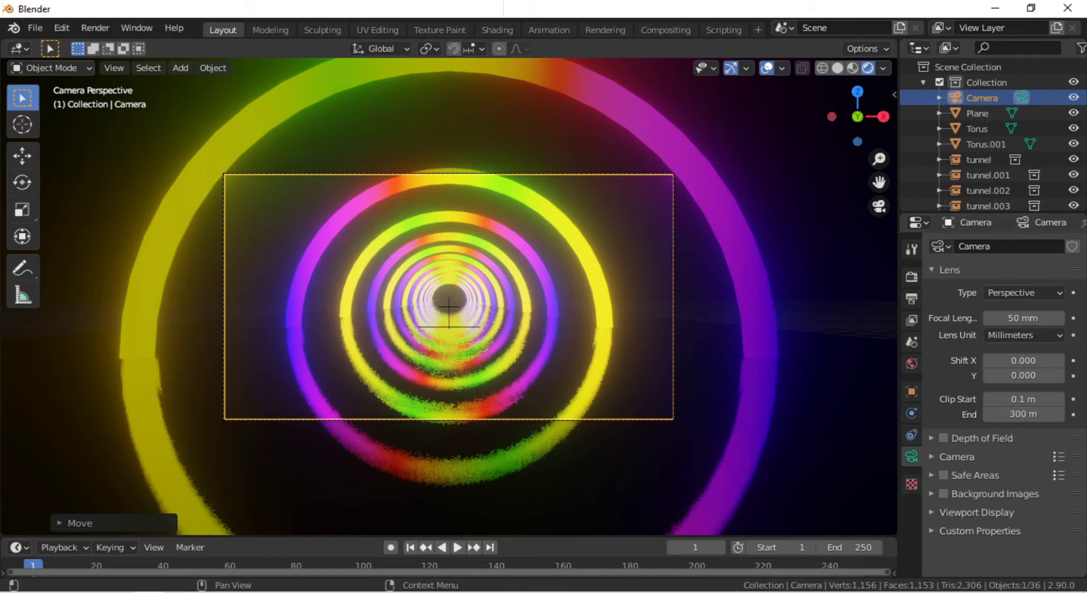
scroll(970, 164, down, 5)
Duplicate tunnel.007 and move the copy 20 m along Y.
scroll(970, 163, down, 1)
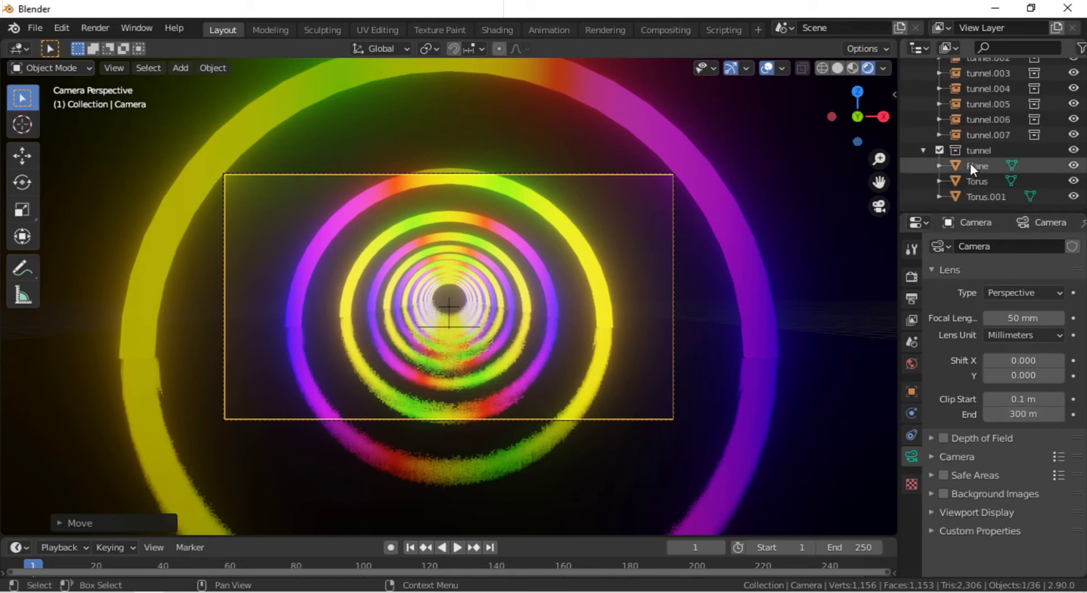
click(989, 136)
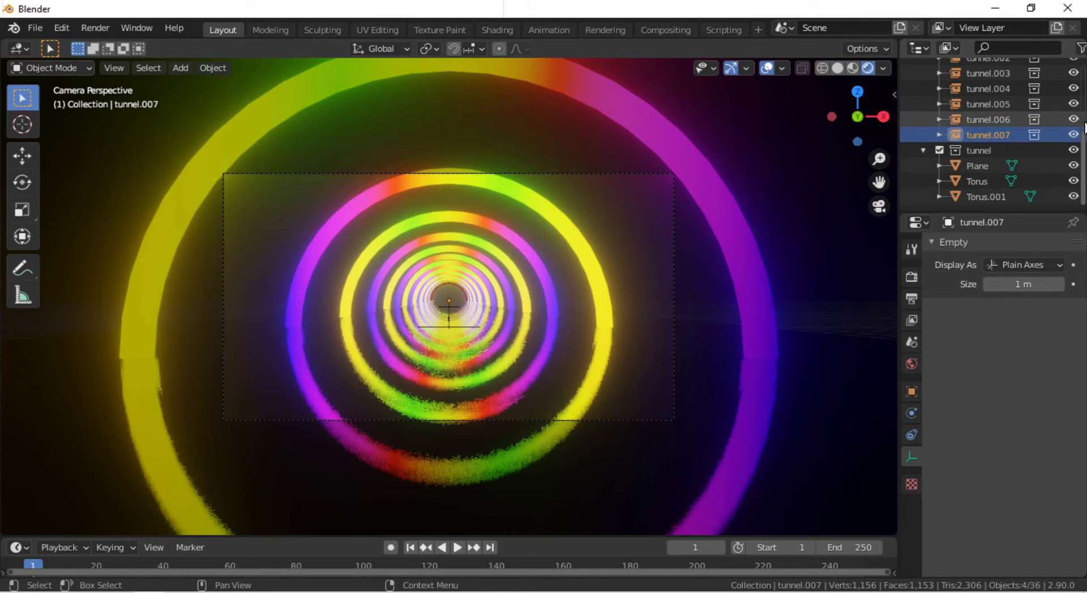
key(shift+d)
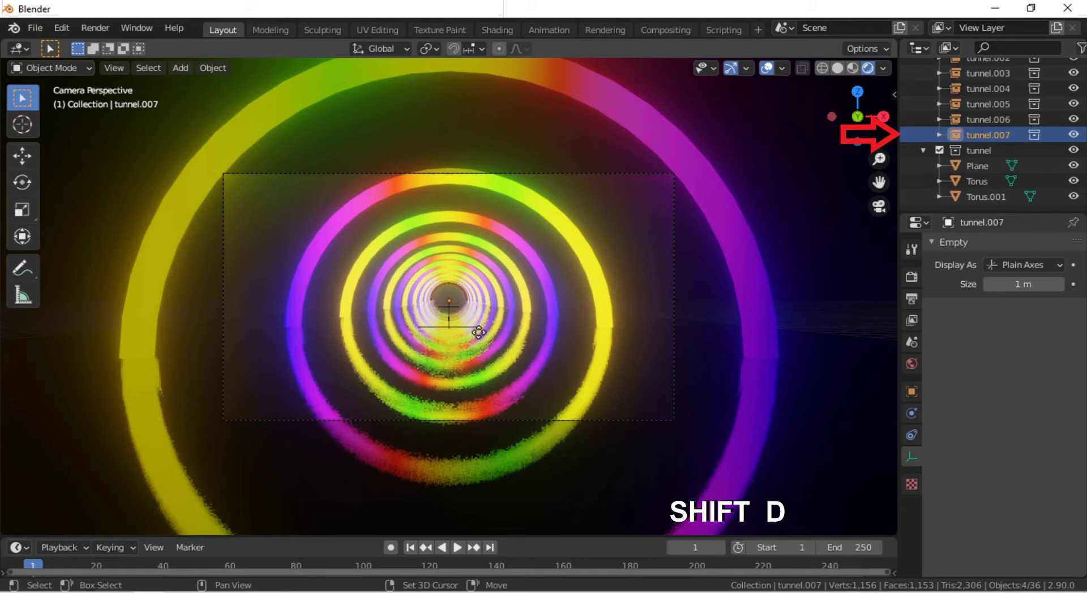
key(shift+d)
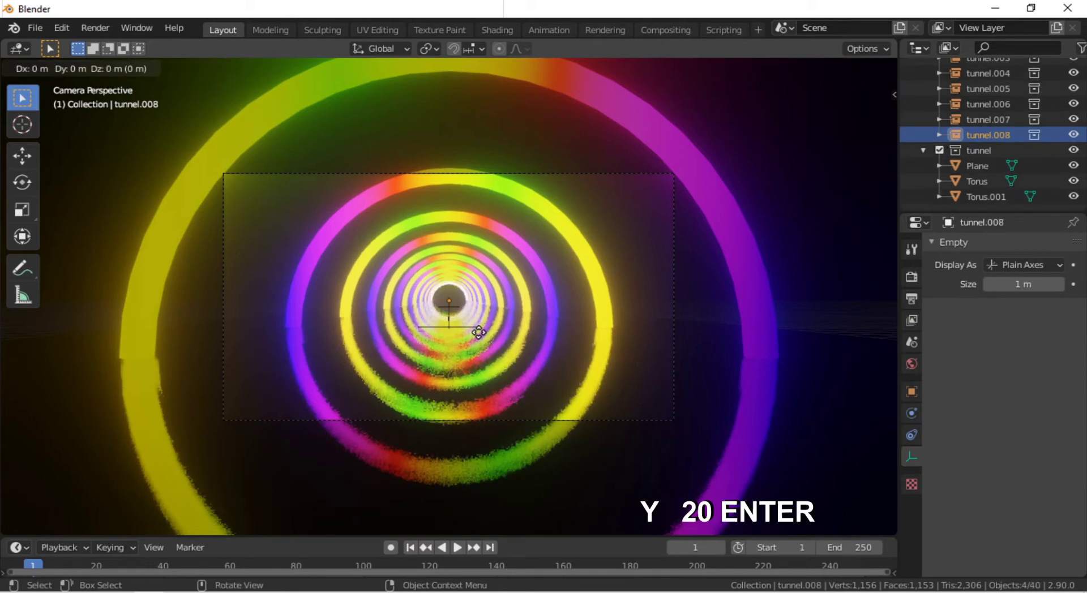
text(y)
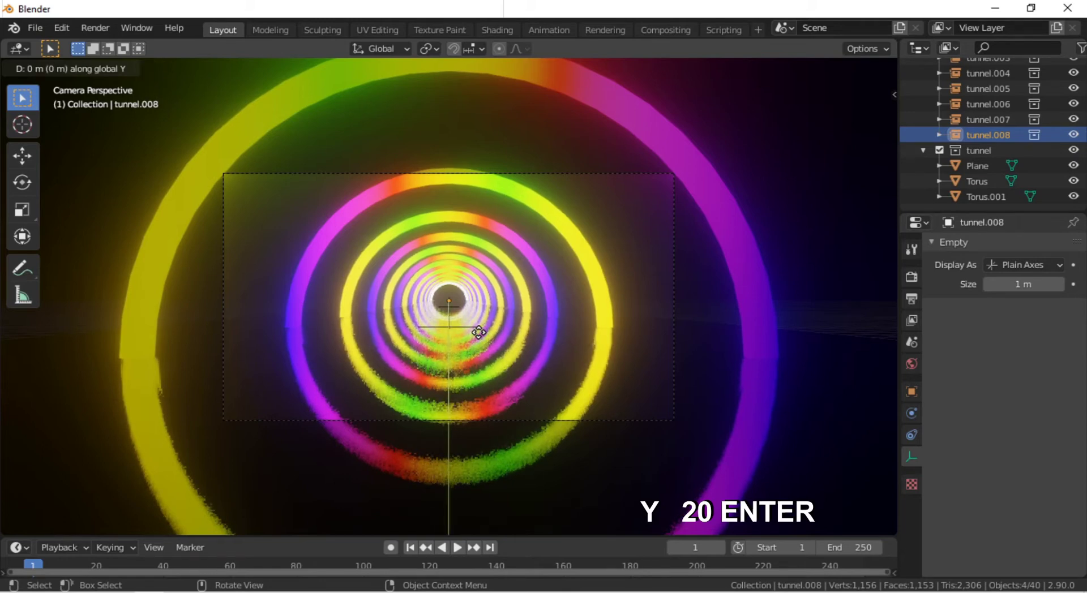
text(20)
key(Return)
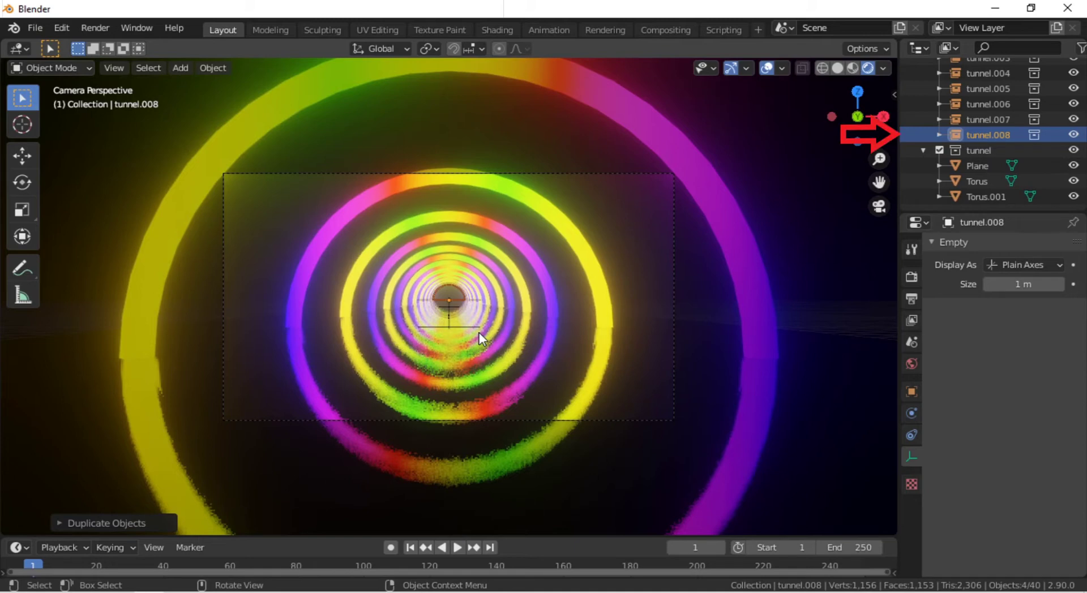
Repeat the duplicate to add ring copies up to tunnel.017, then switch to solid shading.
key(shift)
key(shift+r)
key(shift+r)
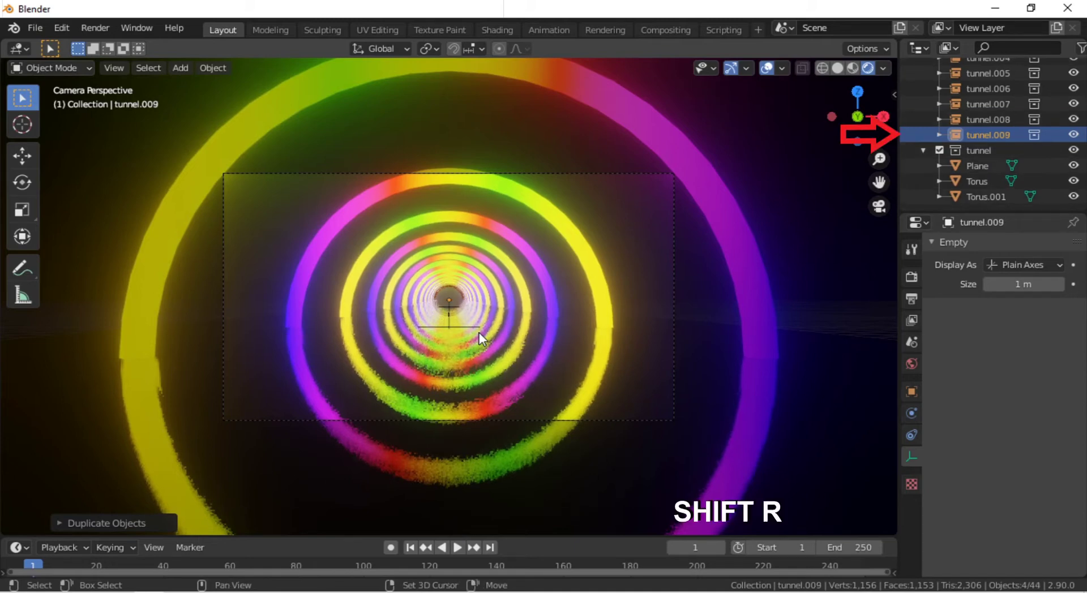
key(shift+r)
key(shift+r)
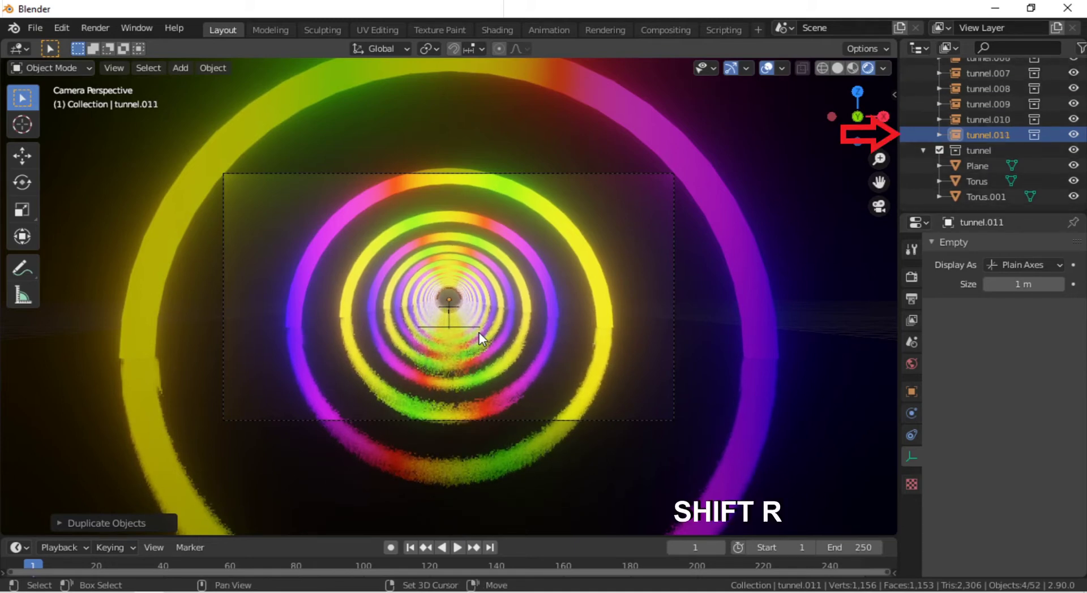
key(shift+r)
key(shift+r)
key(shift+r)
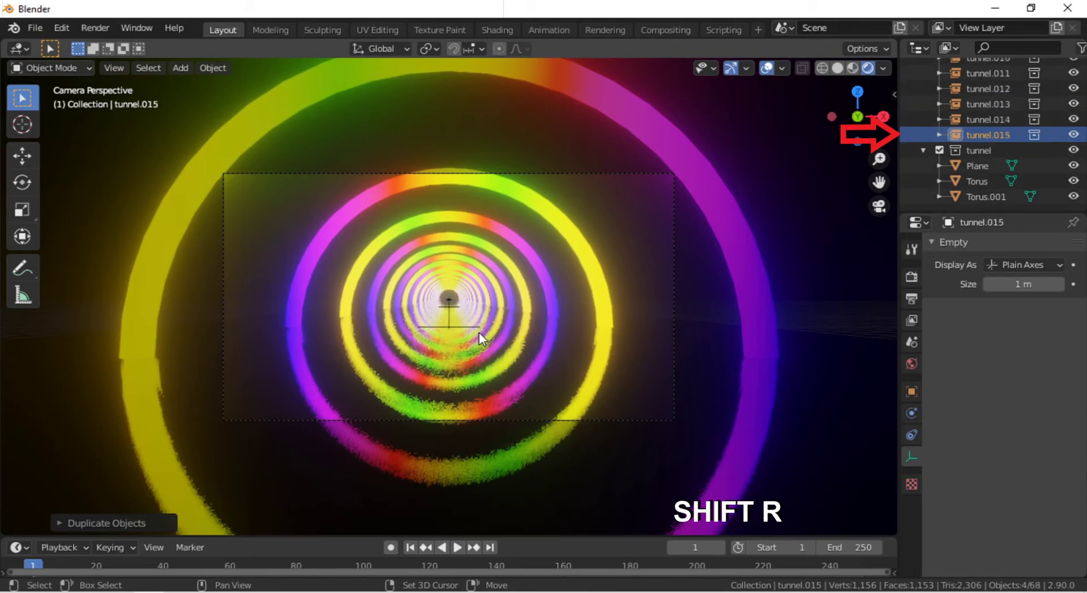
key(shift+r)
key(shift+r)
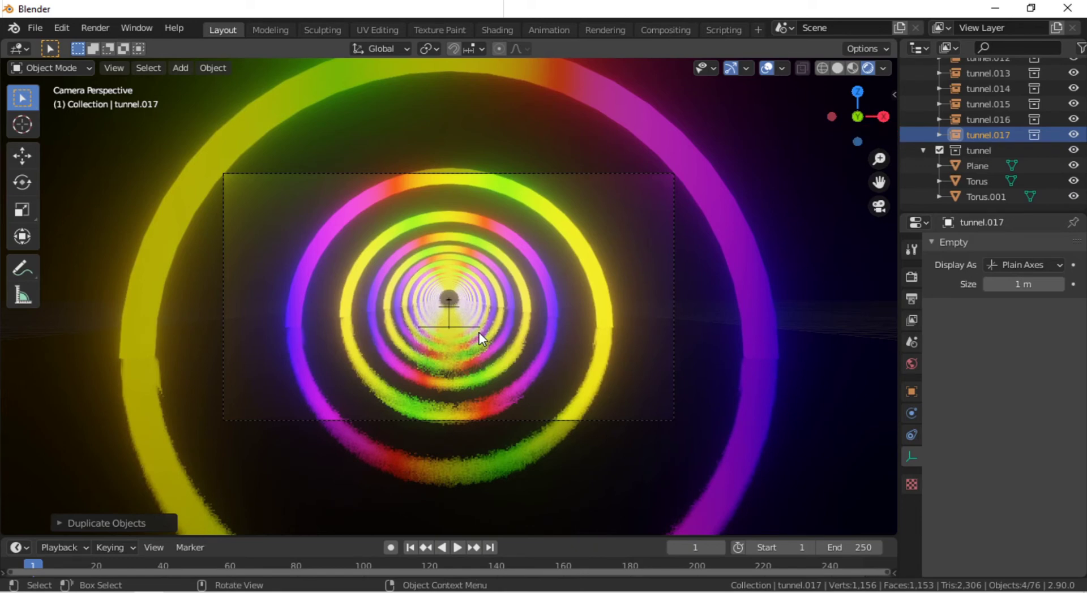
click(839, 68)
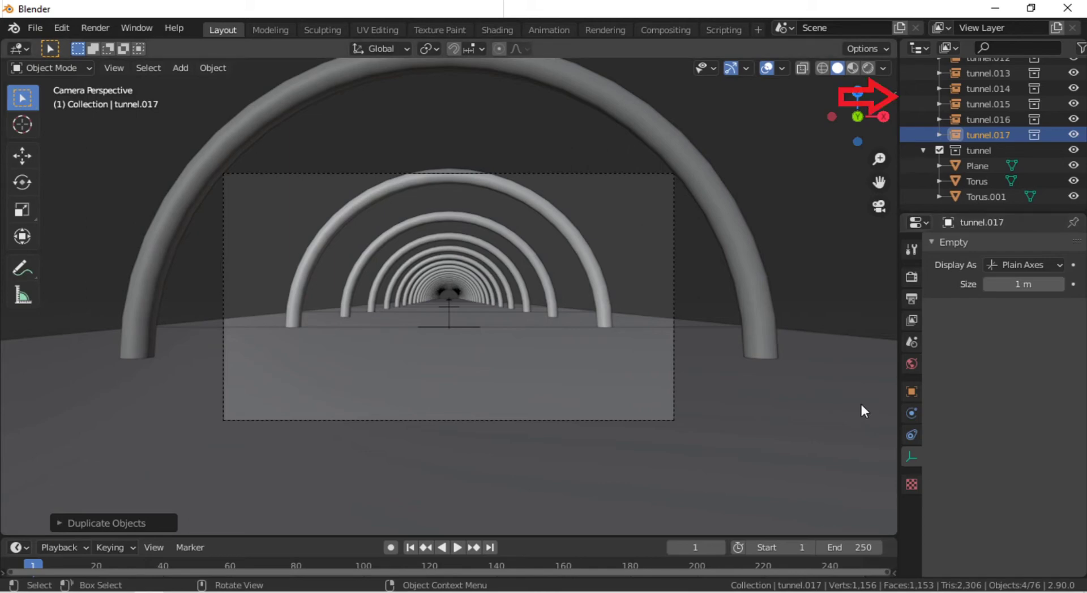
Select the Camera and enable Show Limits in its Viewport Display settings.
scroll(1042, 101, up, 3)
scroll(1040, 95, up, 10)
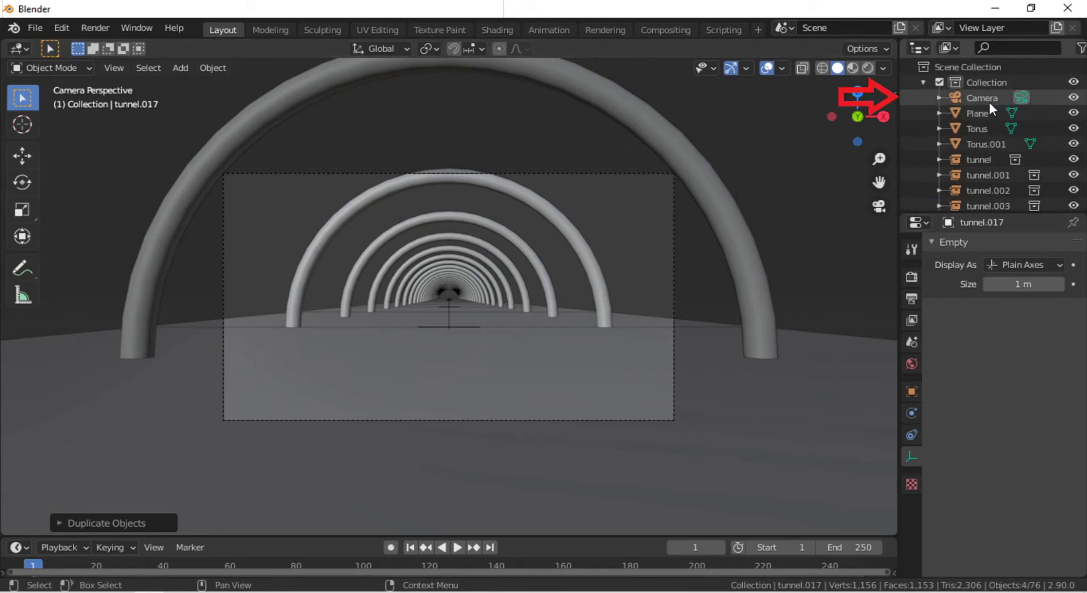
click(985, 99)
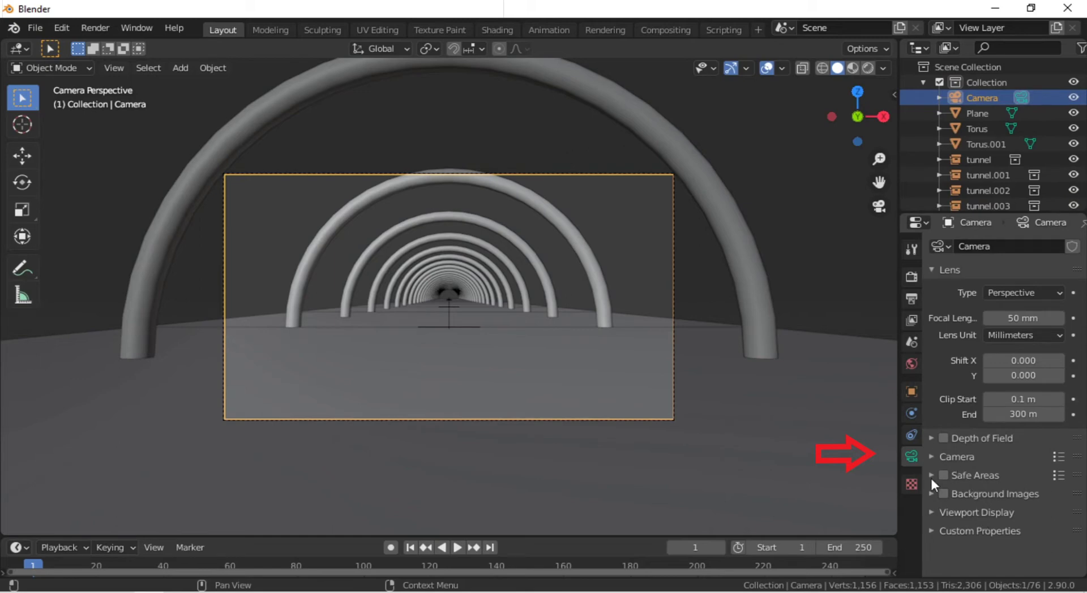
click(931, 512)
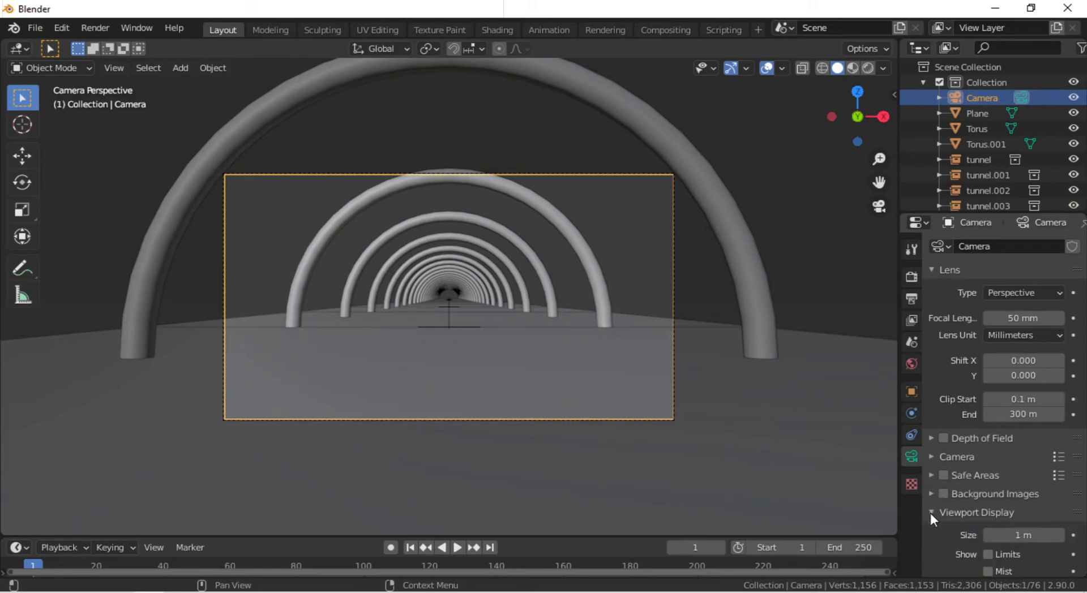
click(987, 555)
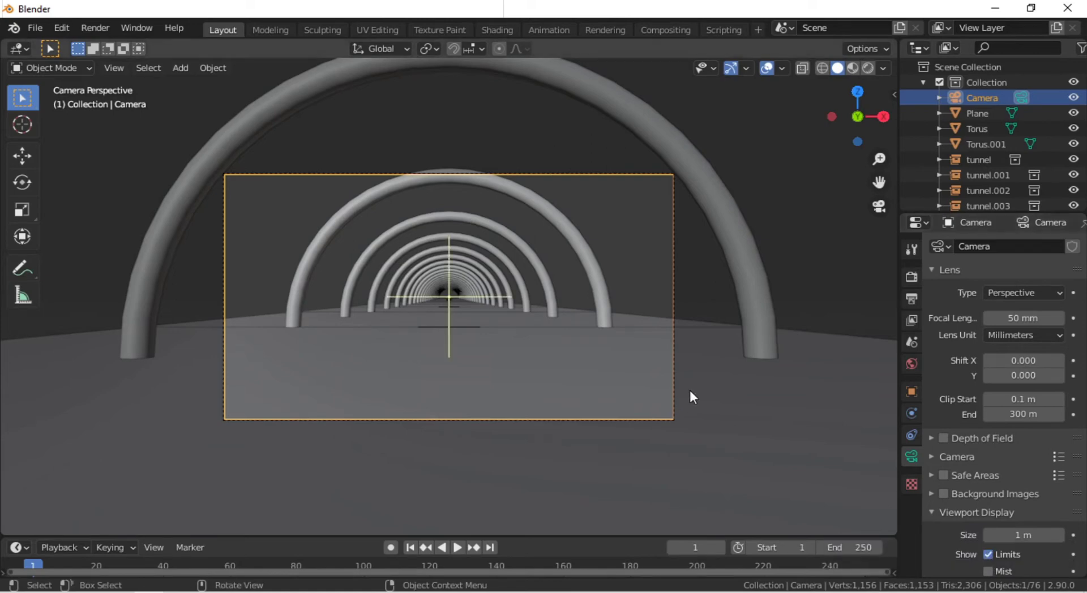
middle_drag(690, 389, 733, 347)
scroll(640, 382, down, 5)
scroll(728, 349, down, 2)
scroll(730, 346, down, 8)
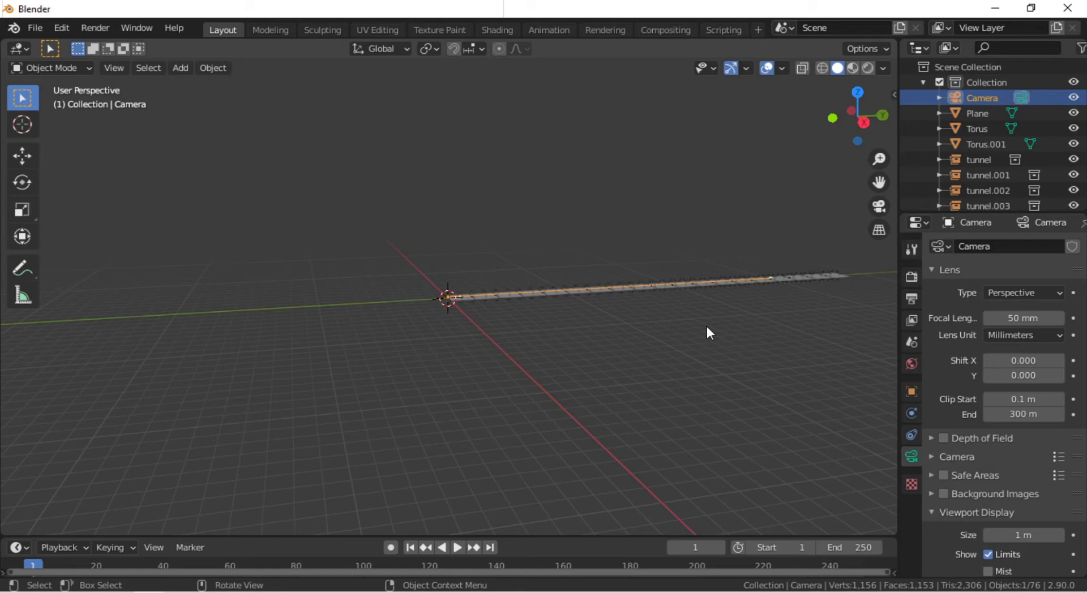
Select tunnel.017, the farthest ring copy, in the Outliner.
scroll(717, 335, up, 3)
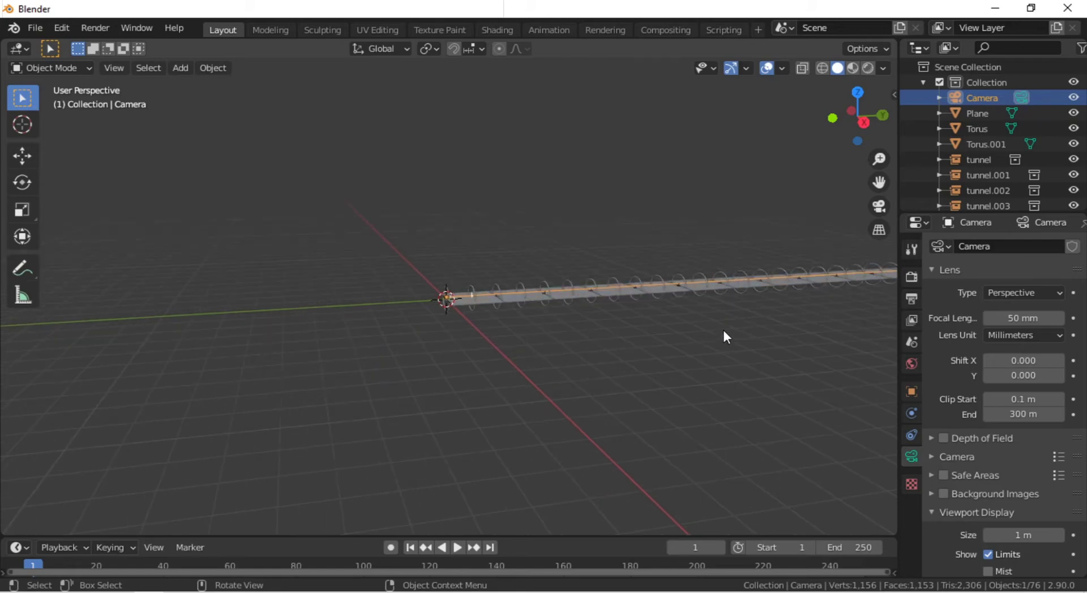
shift+middle_drag(726, 335, 398, 411)
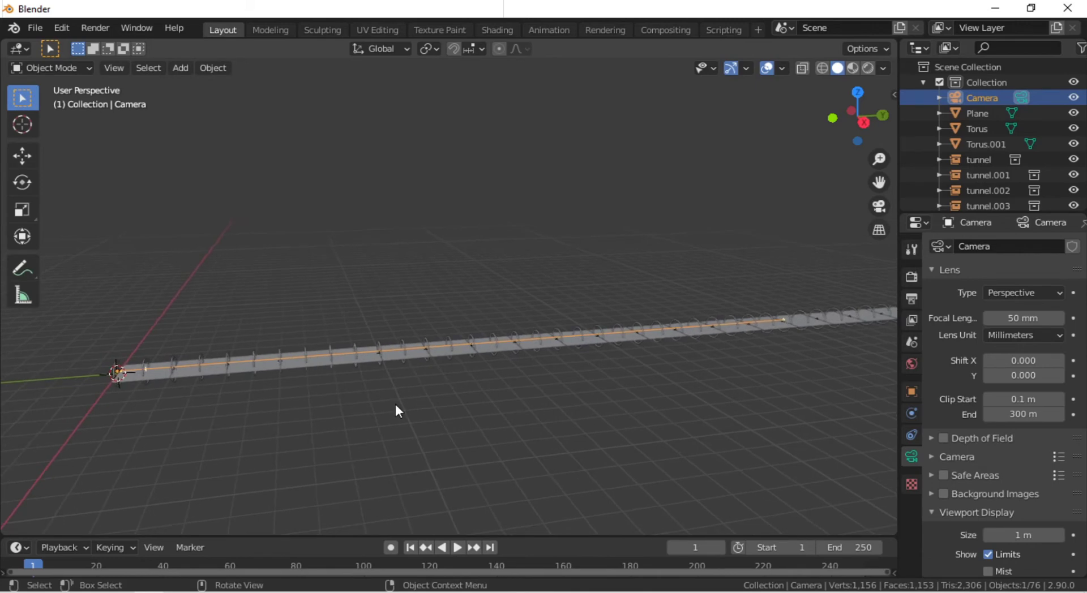
scroll(750, 454, down, 1)
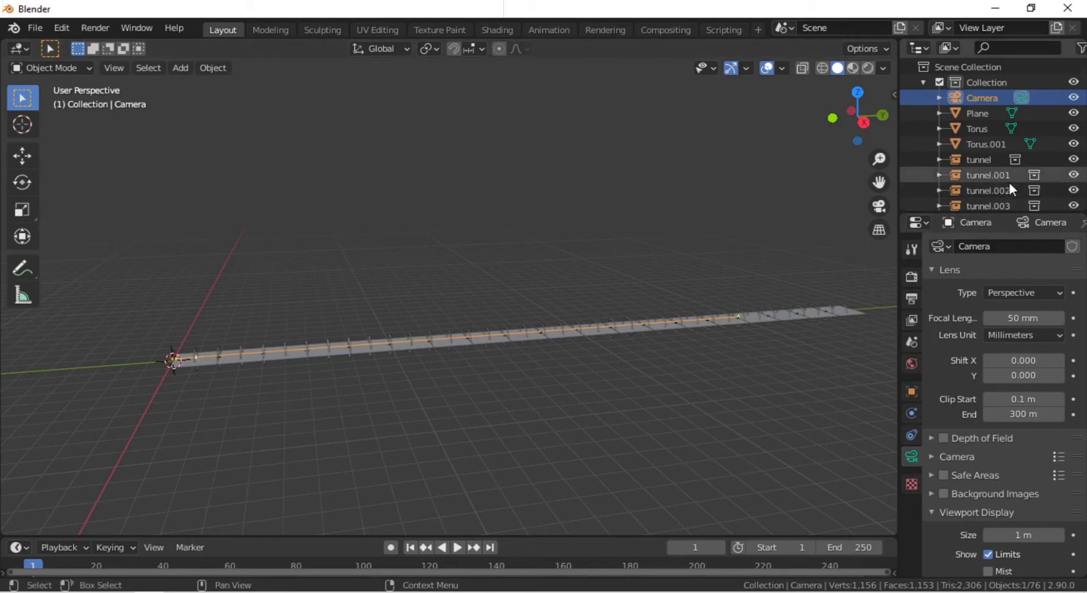
scroll(1008, 189, down, 2)
scroll(1008, 186, down, 7)
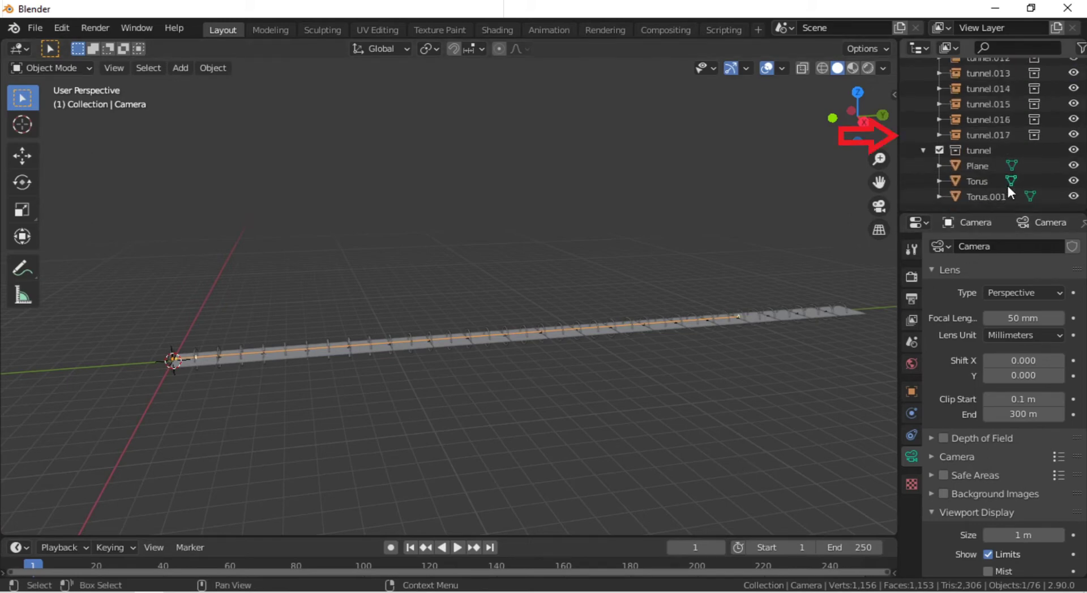
click(997, 135)
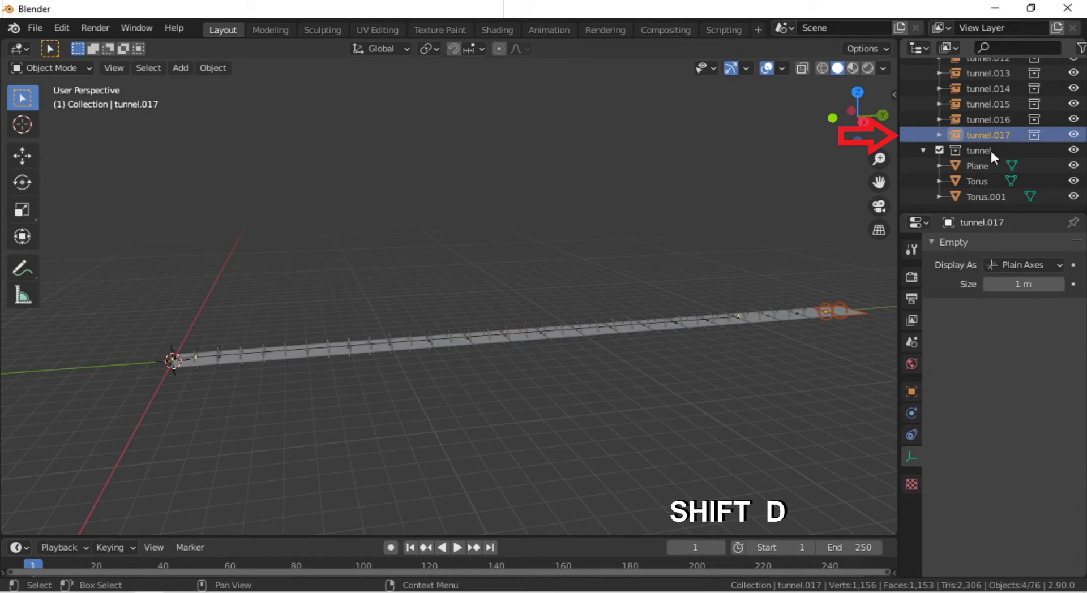
Duplicate tunnel.017 20 m along Y and repeat to add copies up to tunnel.020.
key(shift+d)
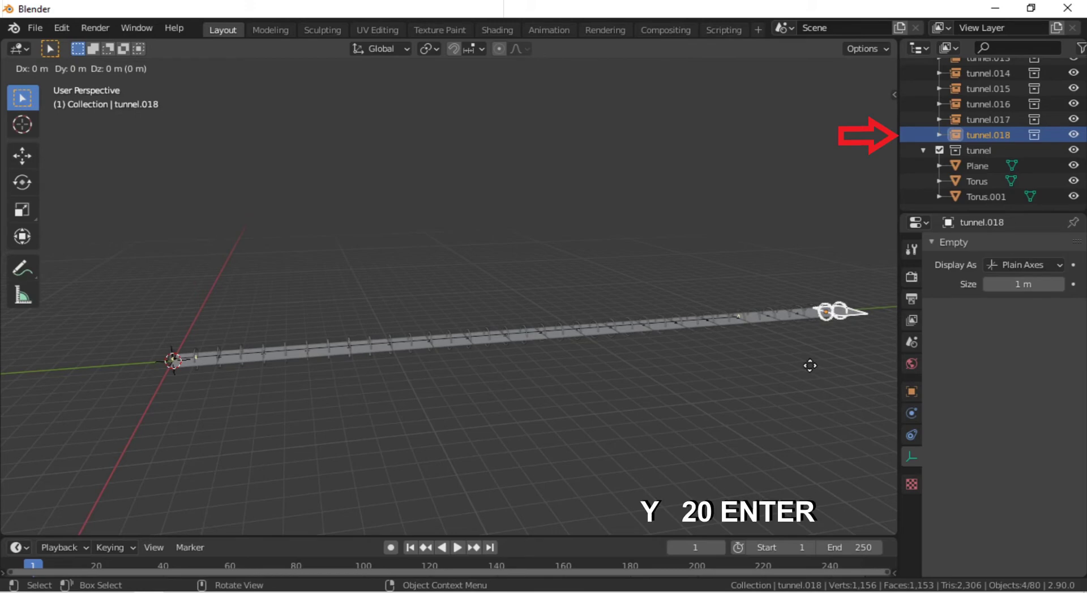
text(y)
text(20)
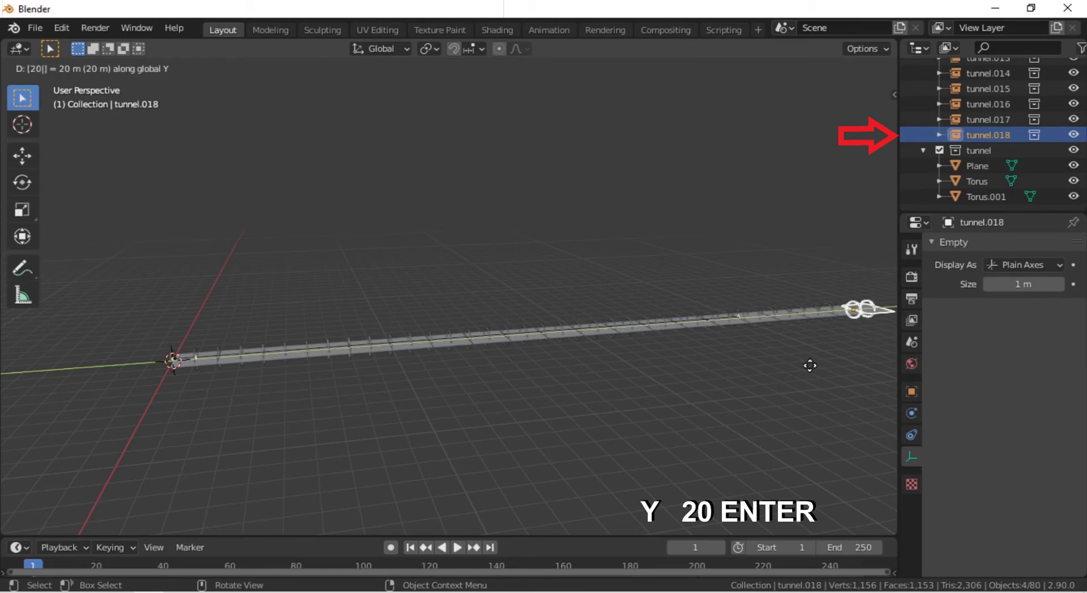
key(Return)
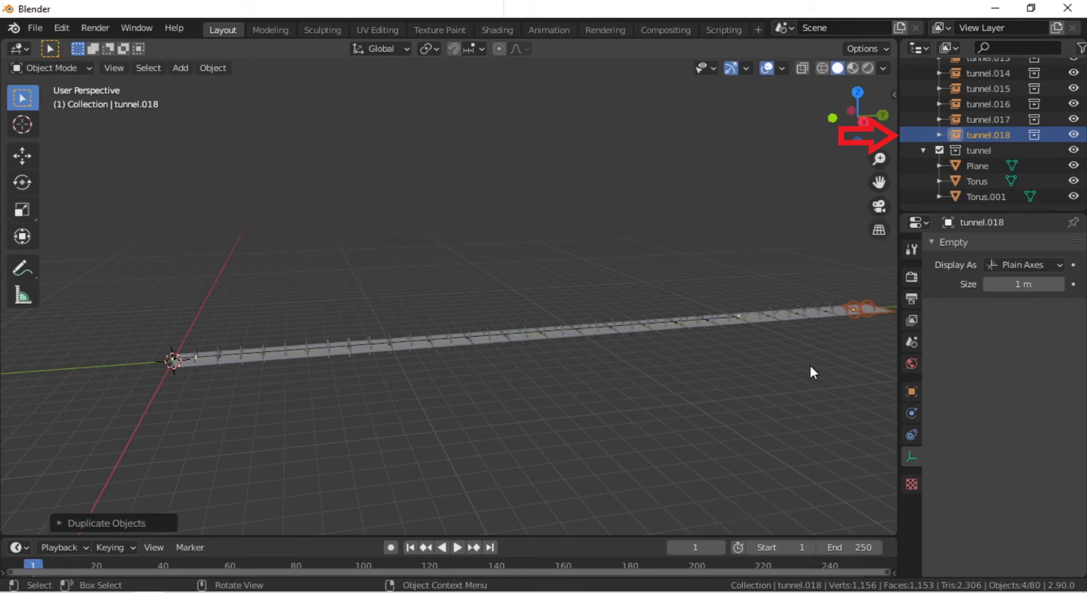
key(shift+r)
key(shift+r)
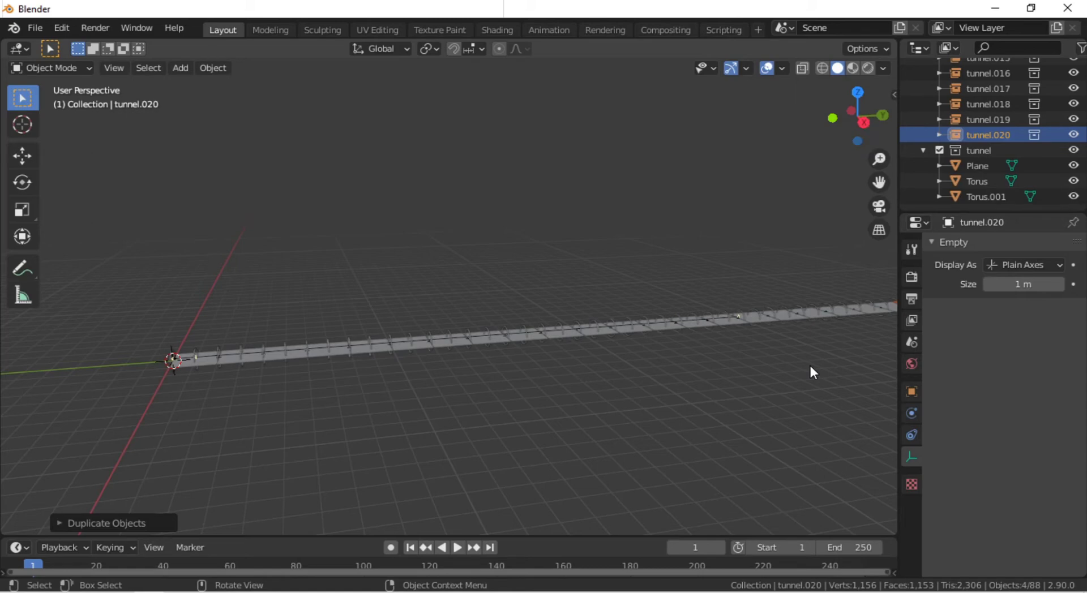
Select the Camera object in the Outliner.
scroll(998, 144, up, 8)
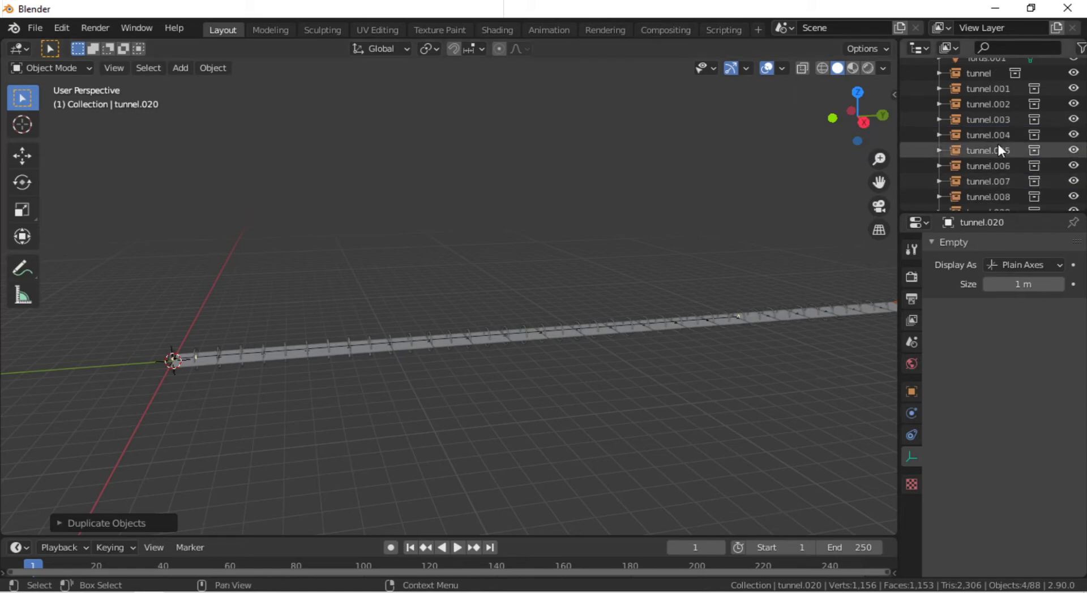
scroll(998, 144, up, 3)
click(984, 95)
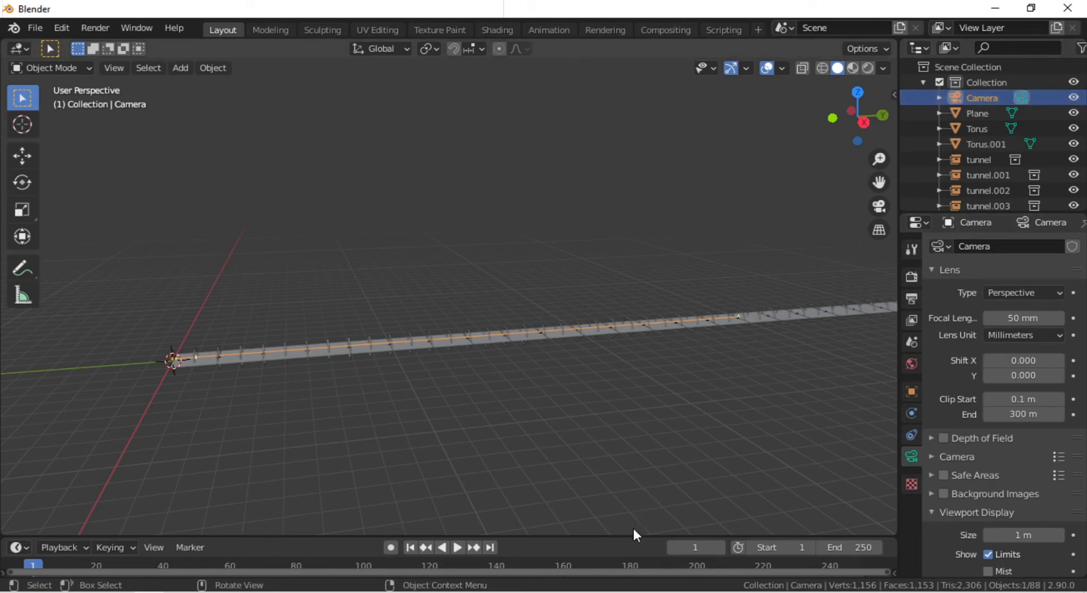
Enlarge the timeline and set the animation end frame to 100.
drag(635, 537, 636, 471)
click(846, 483)
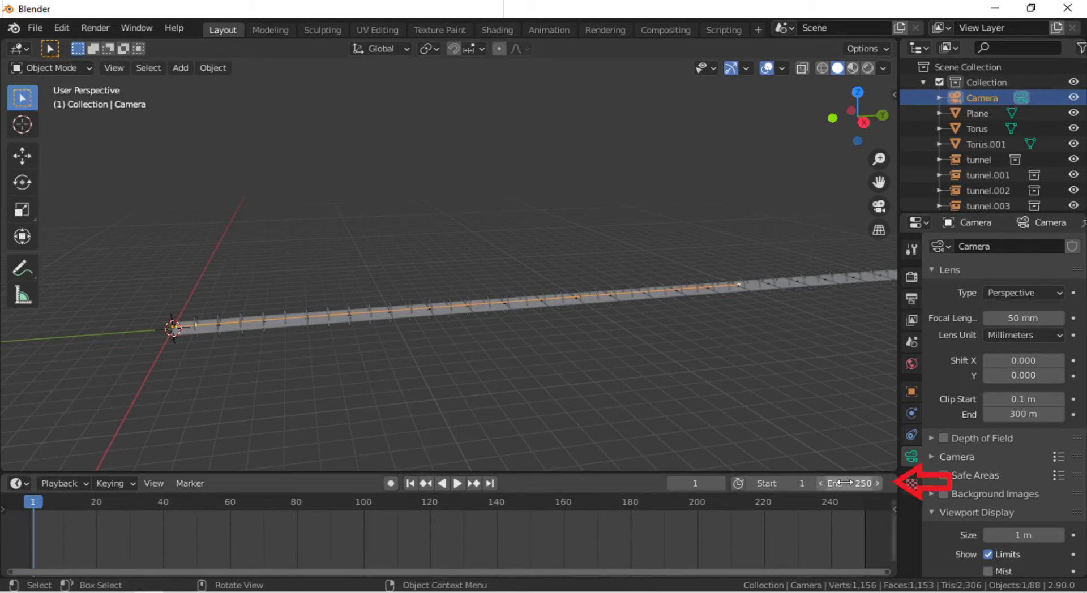
text(100)
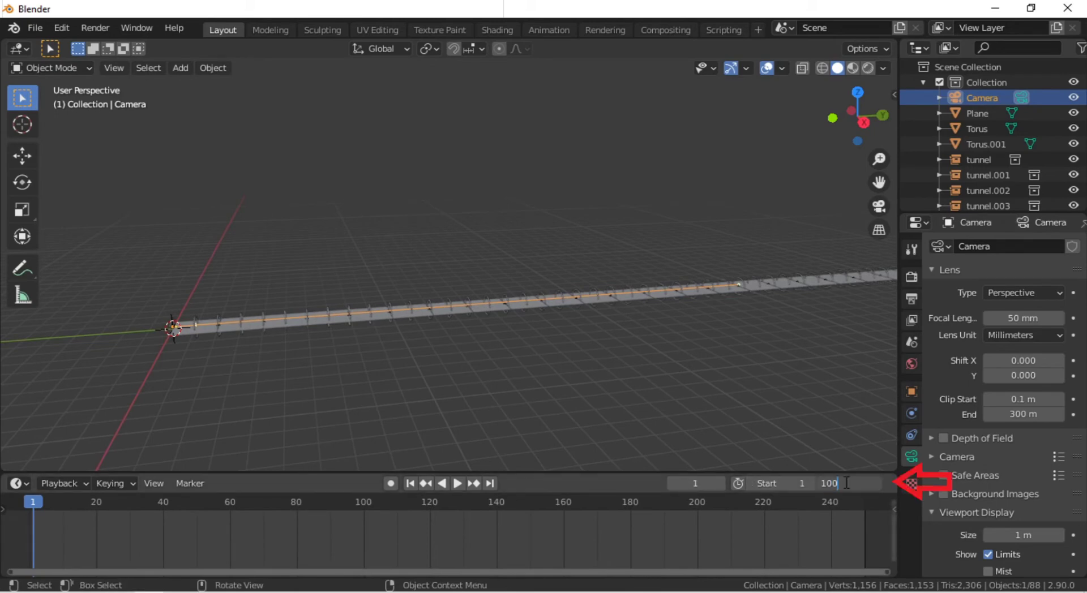
key(Return)
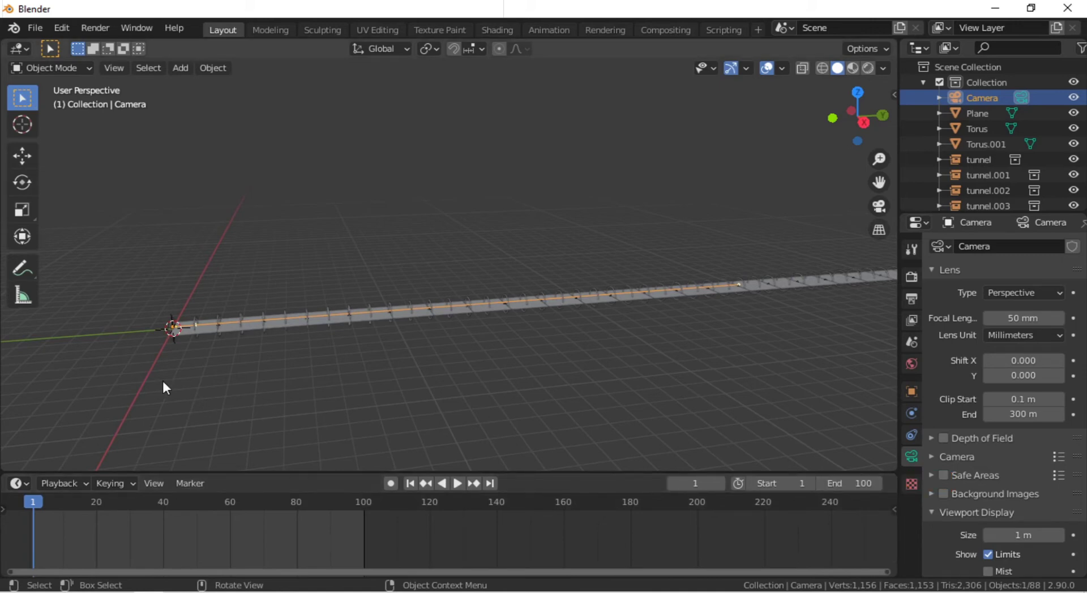
Pan, orbit and zoom the viewport to a side-on view of the tunnel rings.
scroll(161, 378, up, 4)
scroll(160, 376, down, 4)
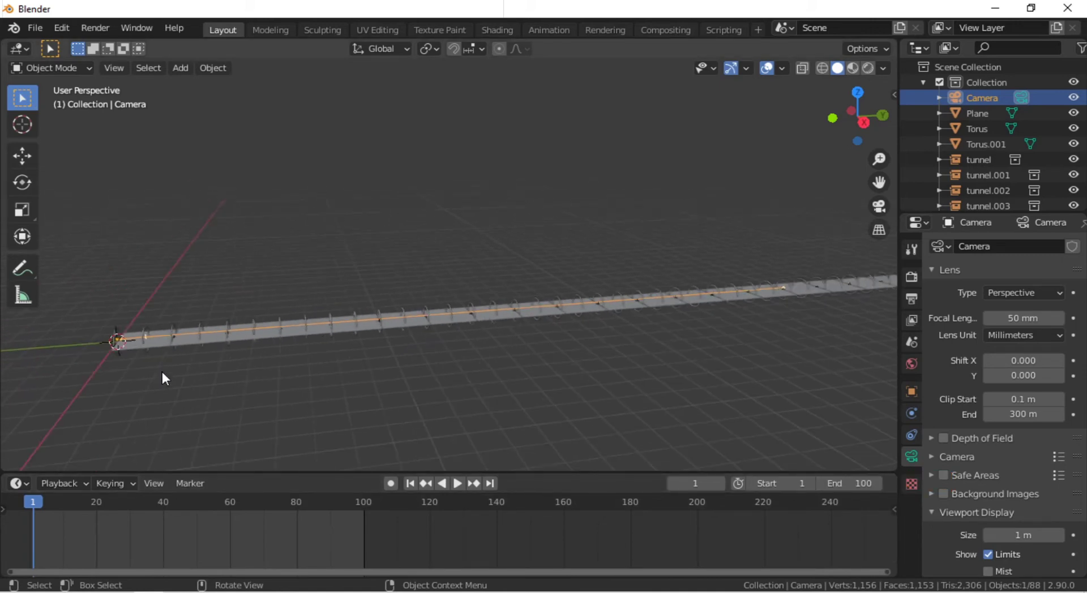
shift+middle_drag(168, 369, 341, 337)
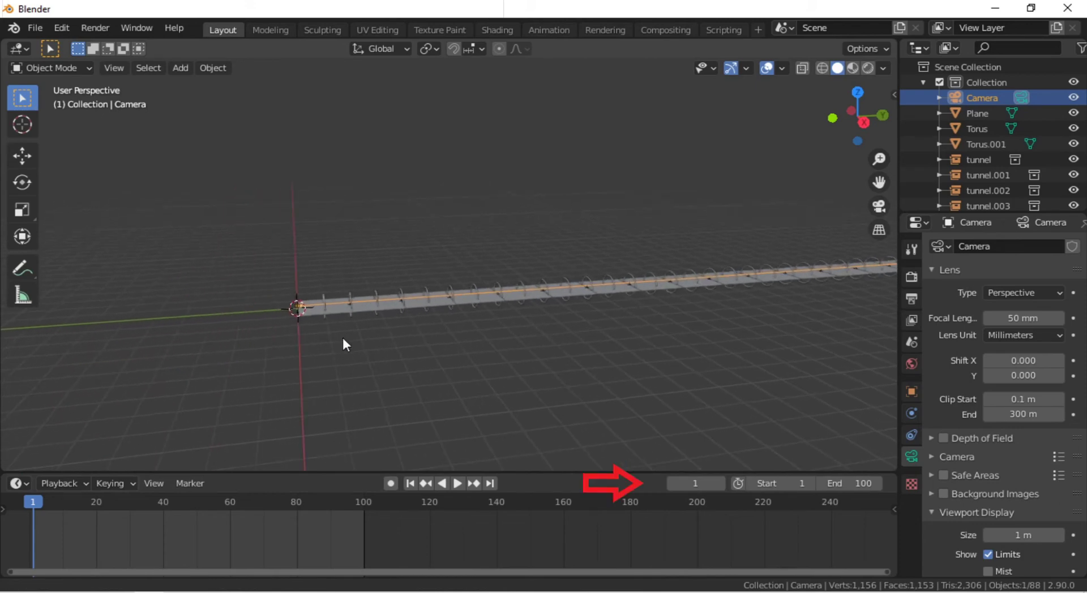
scroll(346, 333, up, 4)
middle_drag(257, 372, 538, 263)
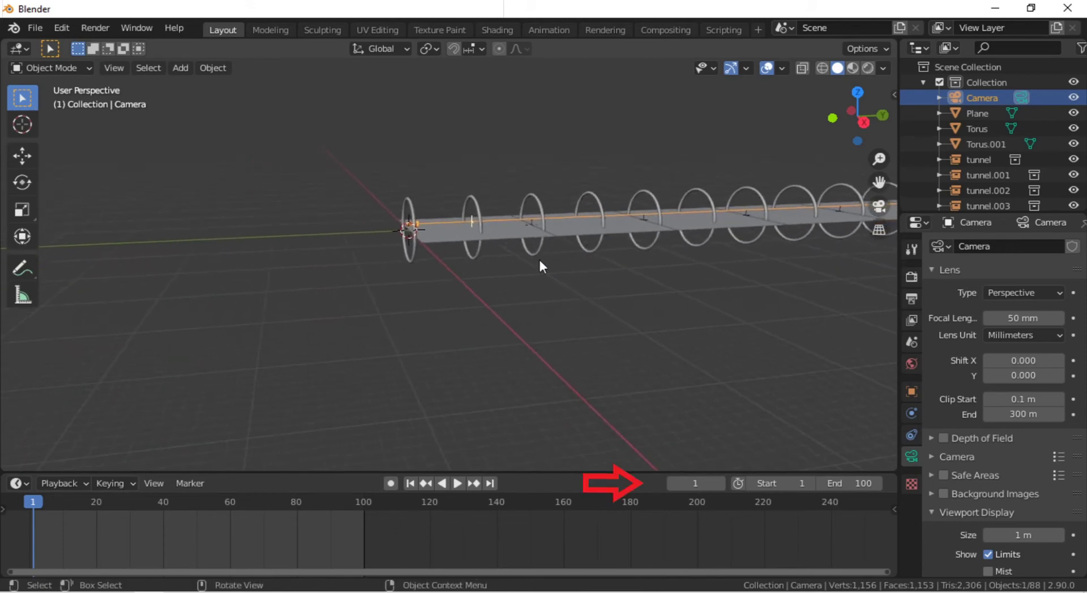
scroll(538, 266, up, 3)
scroll(526, 264, down, 2)
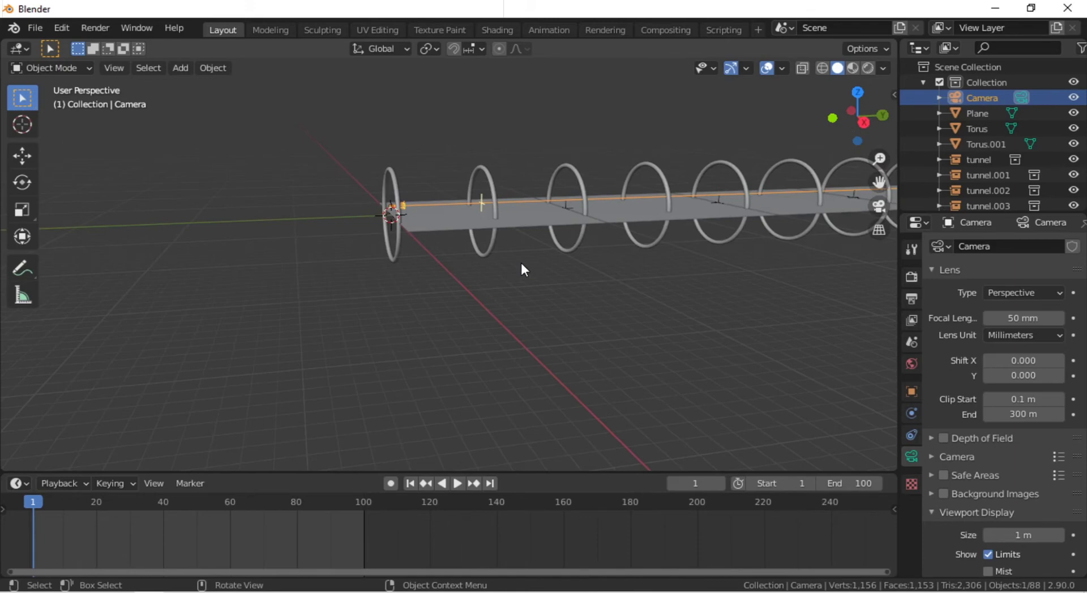
Keyframe the camera's location at frame 1, then go to frame 101.
key(i)
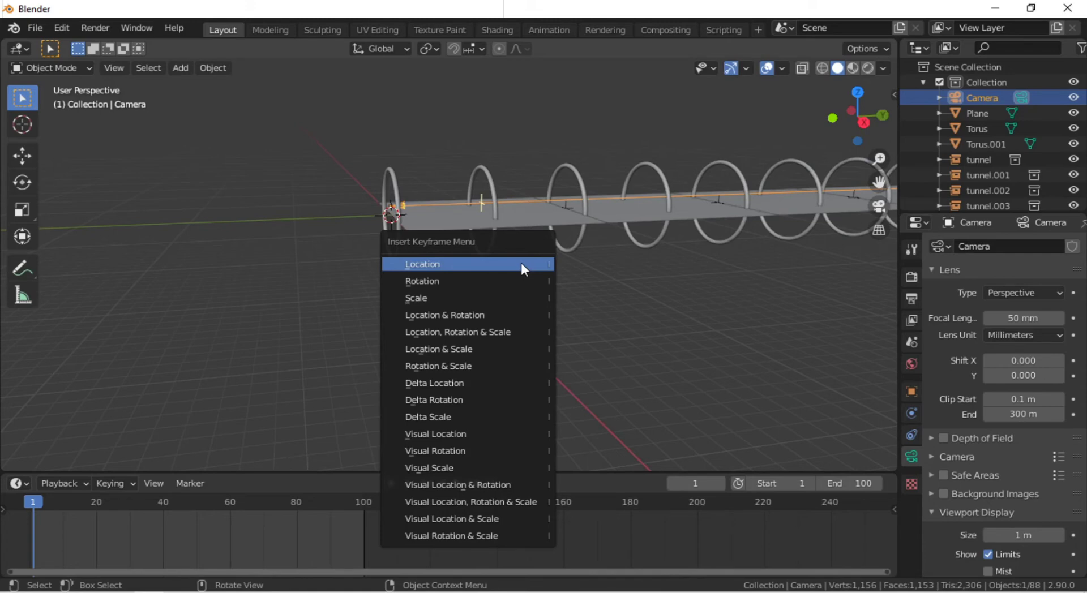
click(521, 264)
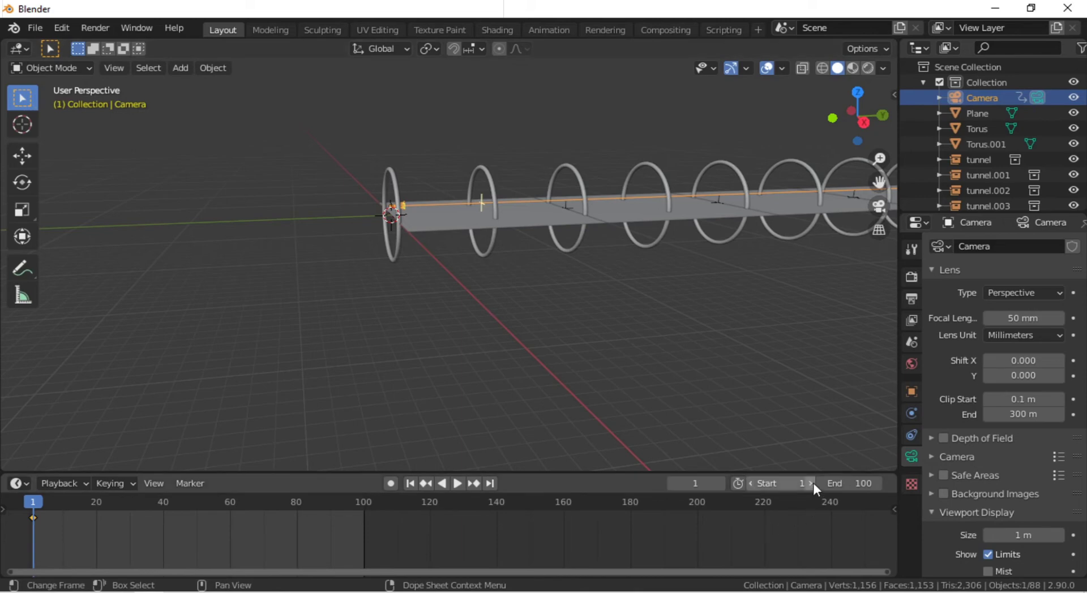
click(684, 488)
text(101)
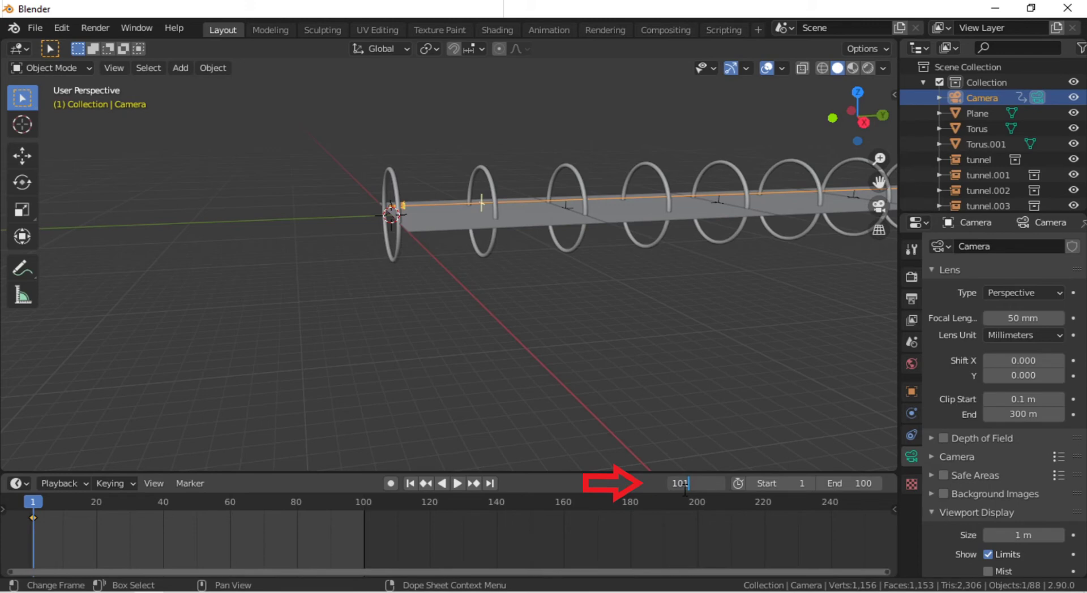
key(Return)
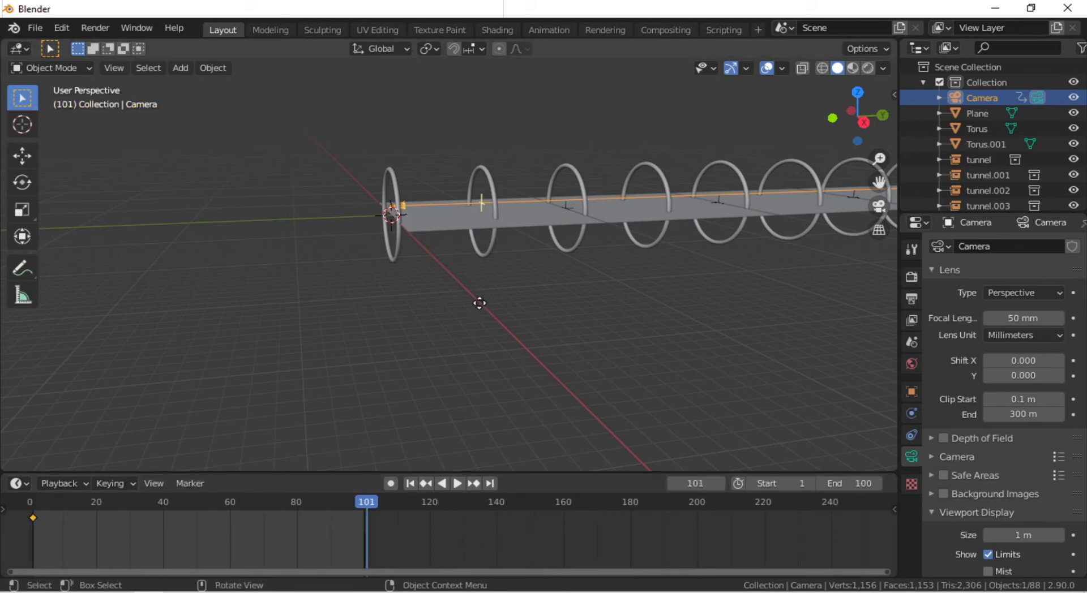
Move the camera 100 m along Y and keyframe its location.
key(g)
text(y)
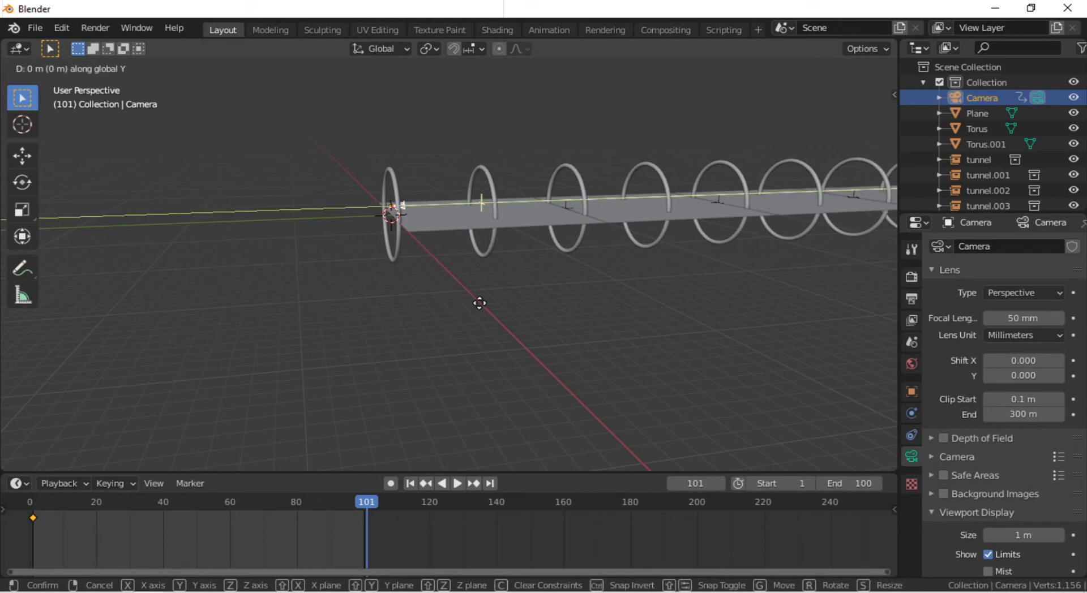
text(100)
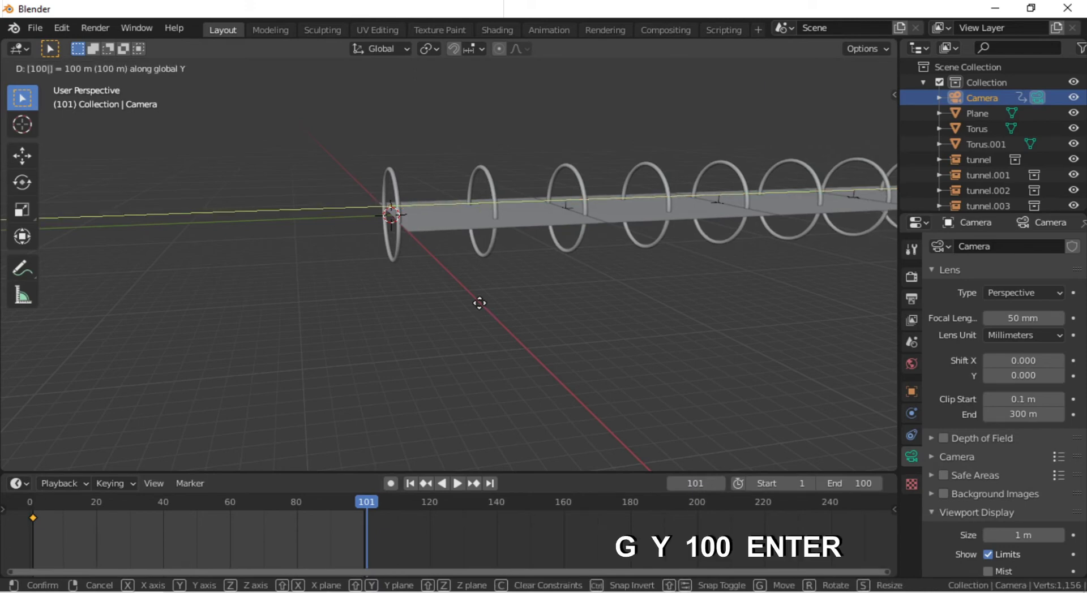
key(Return)
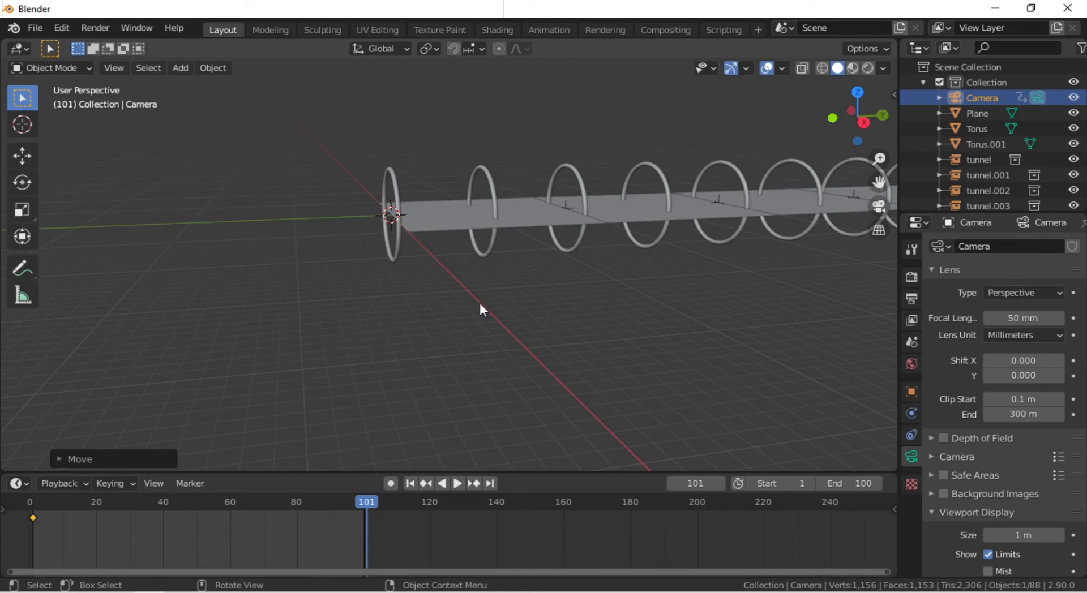
key(i)
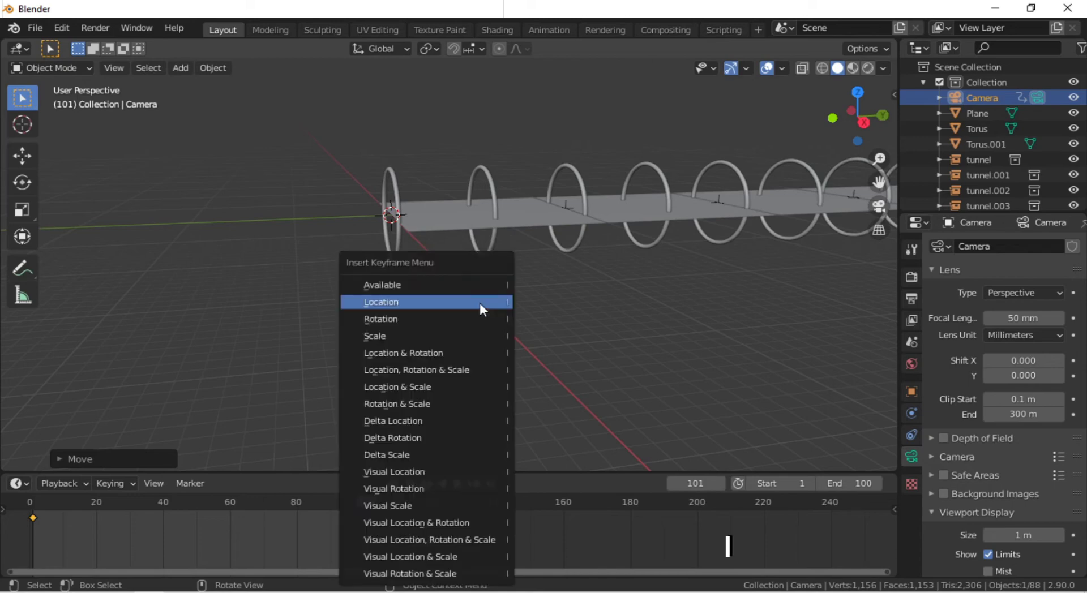
click(480, 303)
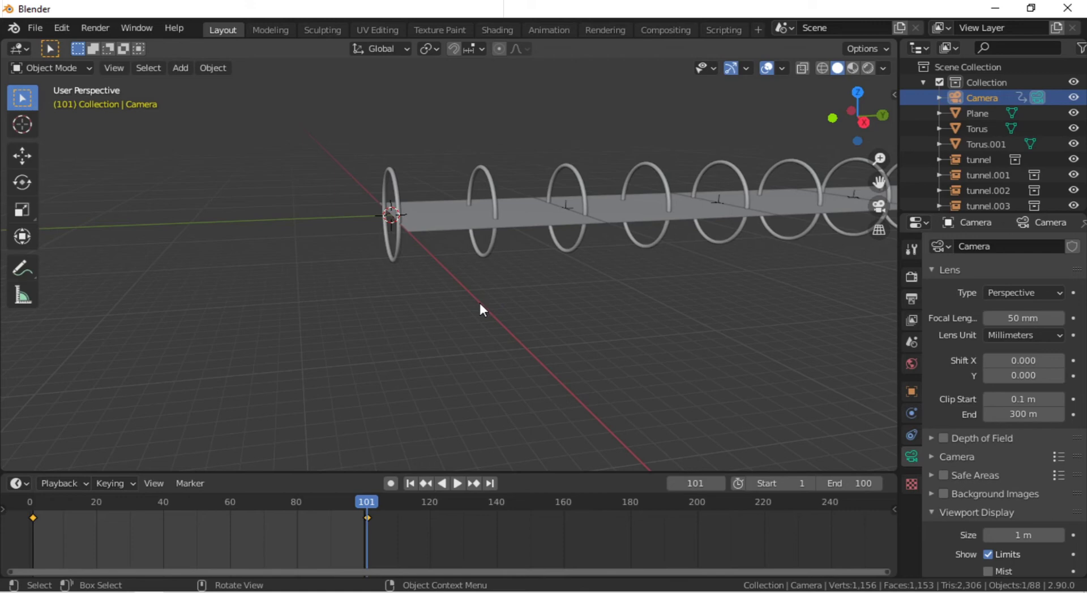
Play the camera fly-through animation and stop it around frame 27.
key(space)
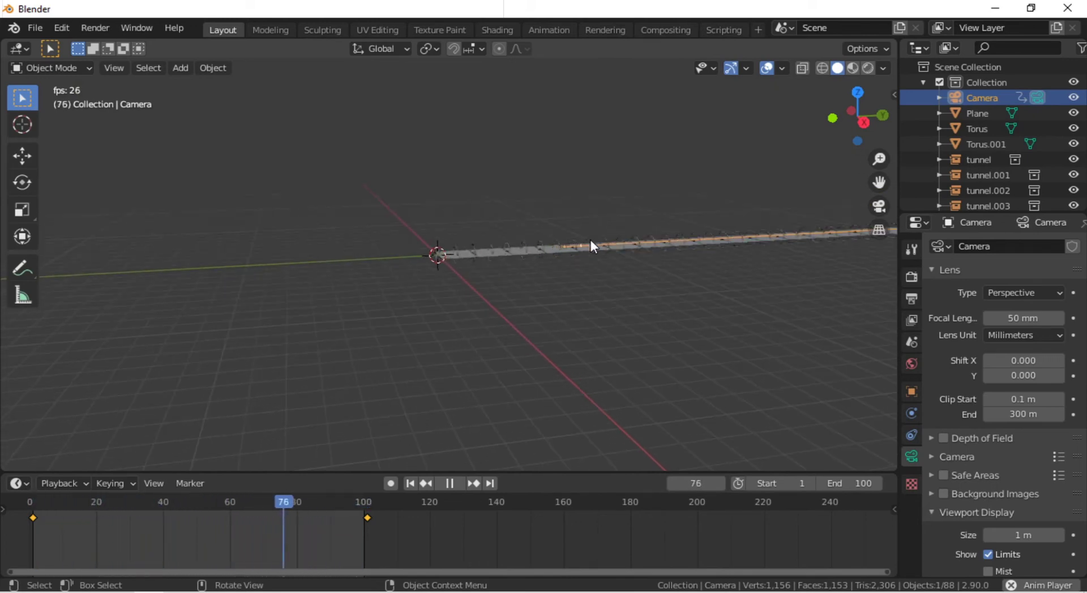
middle_drag(588, 253, 349, 308)
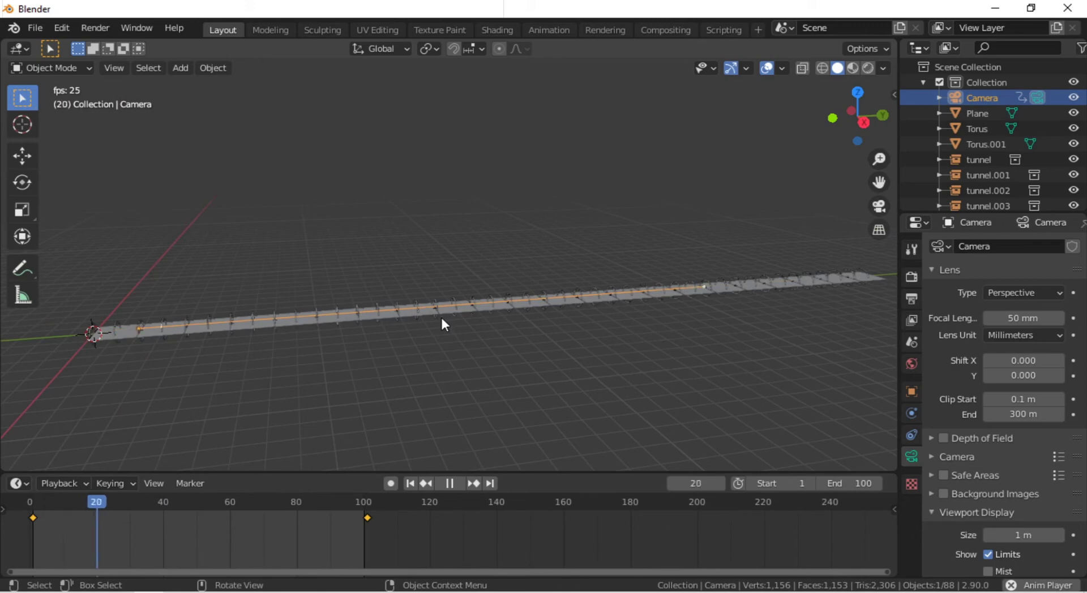
key(space)
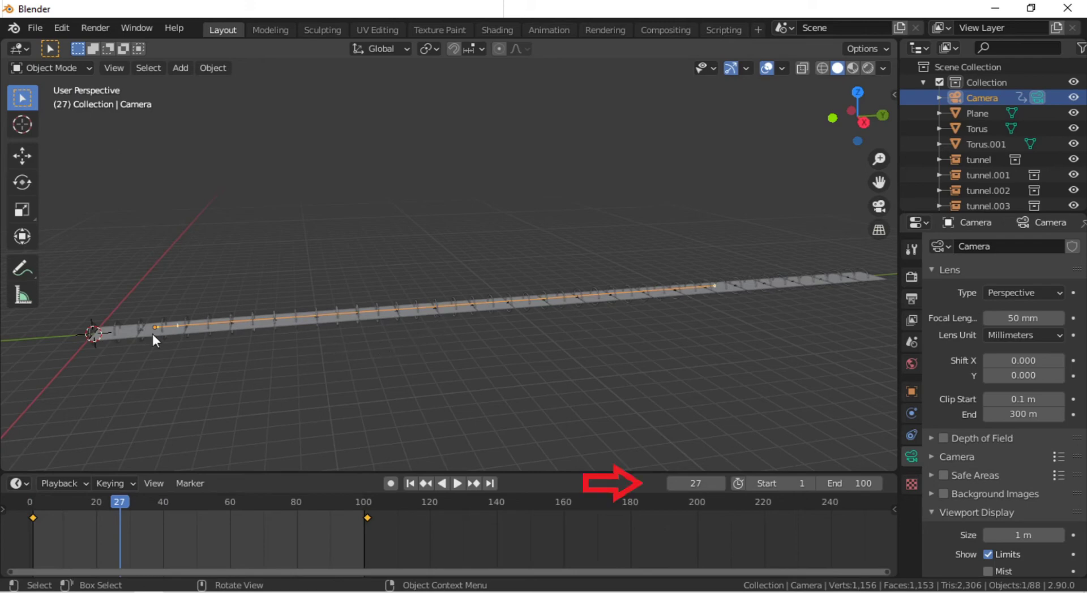
Return to frame 1 and frame the view around the camera.
click(688, 483)
text(1)
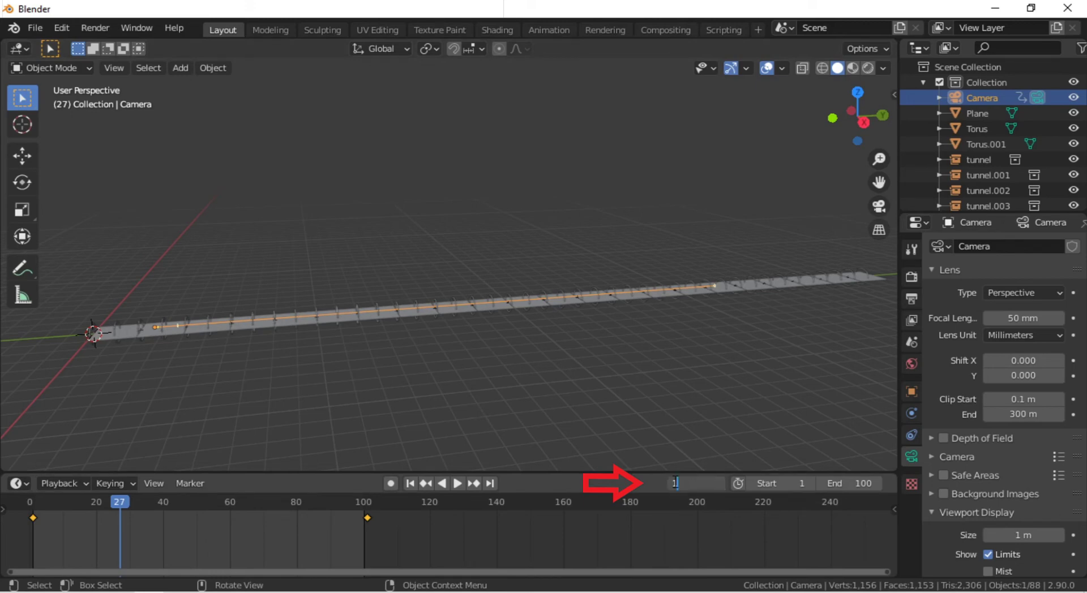
key(Return)
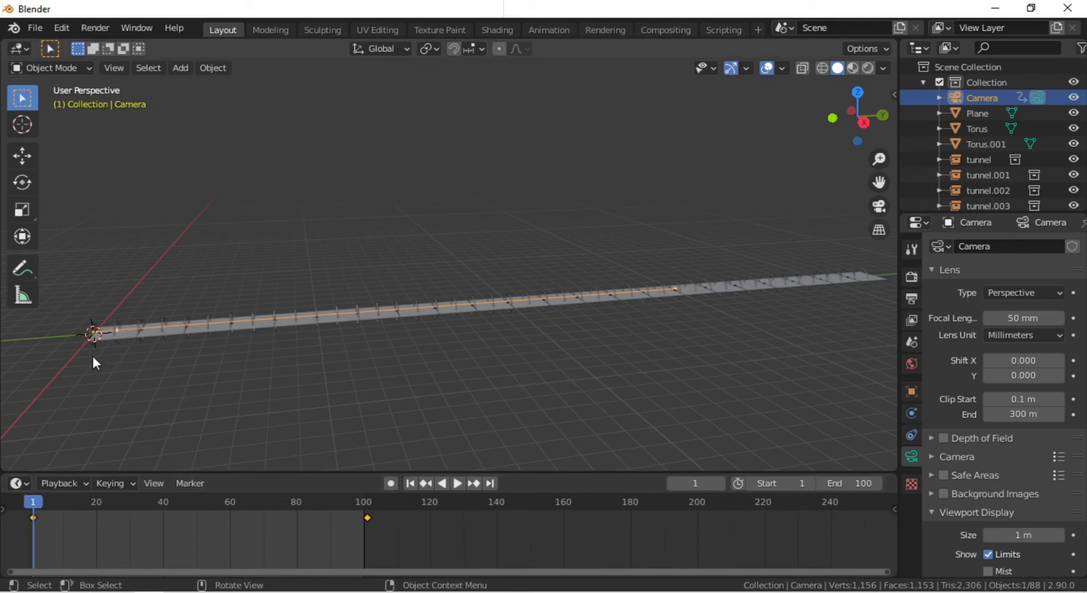
key(KP_Decimal)
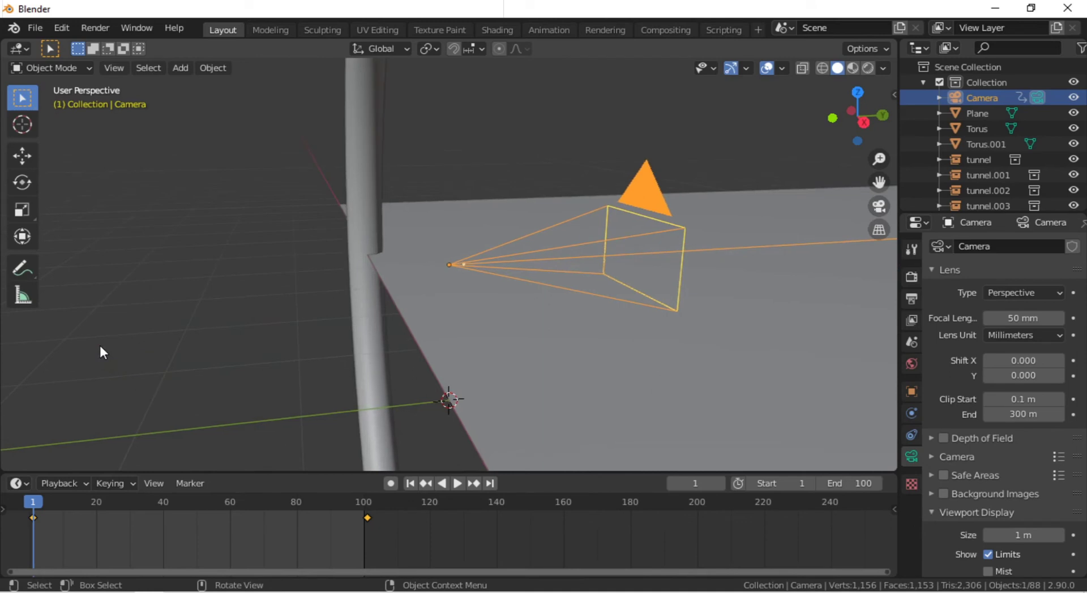
scroll(684, 149, down, 10)
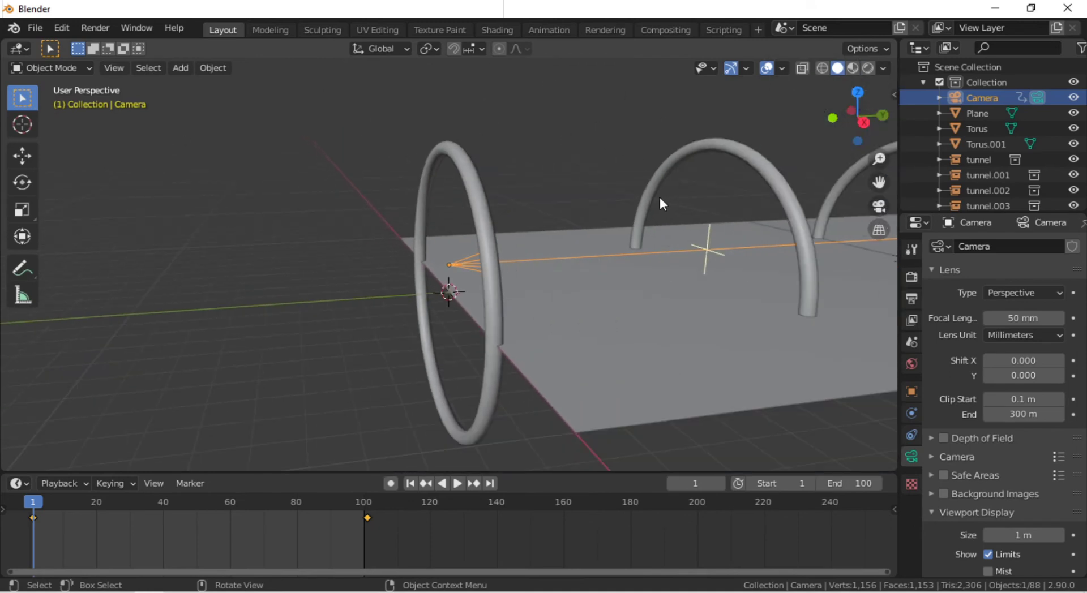
Select Torus and Torus.001 and keyframe both rings at frame 1.
click(485, 244)
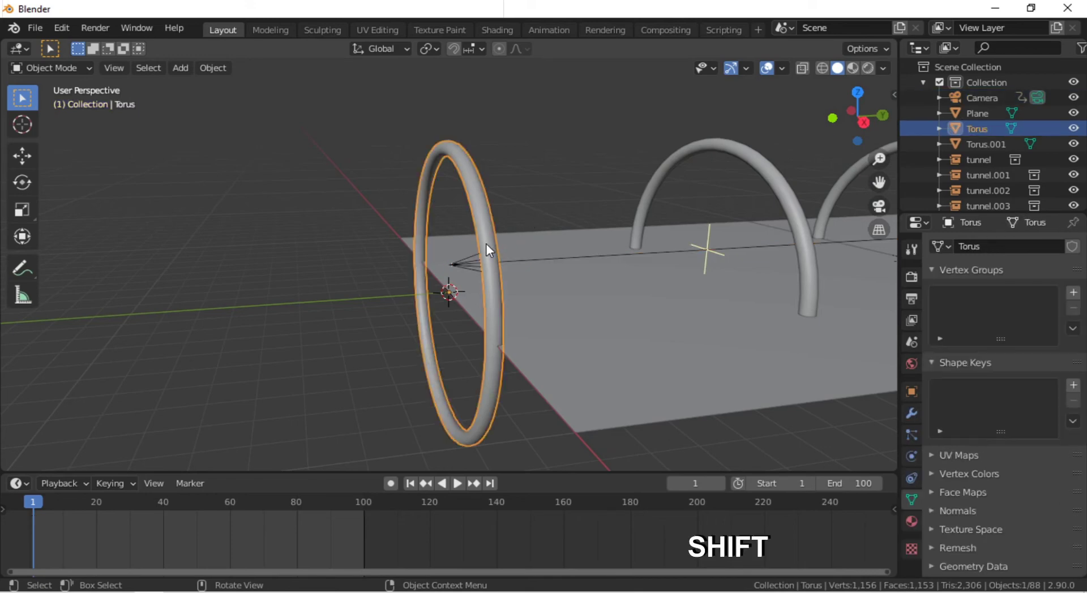
shift+click(774, 184)
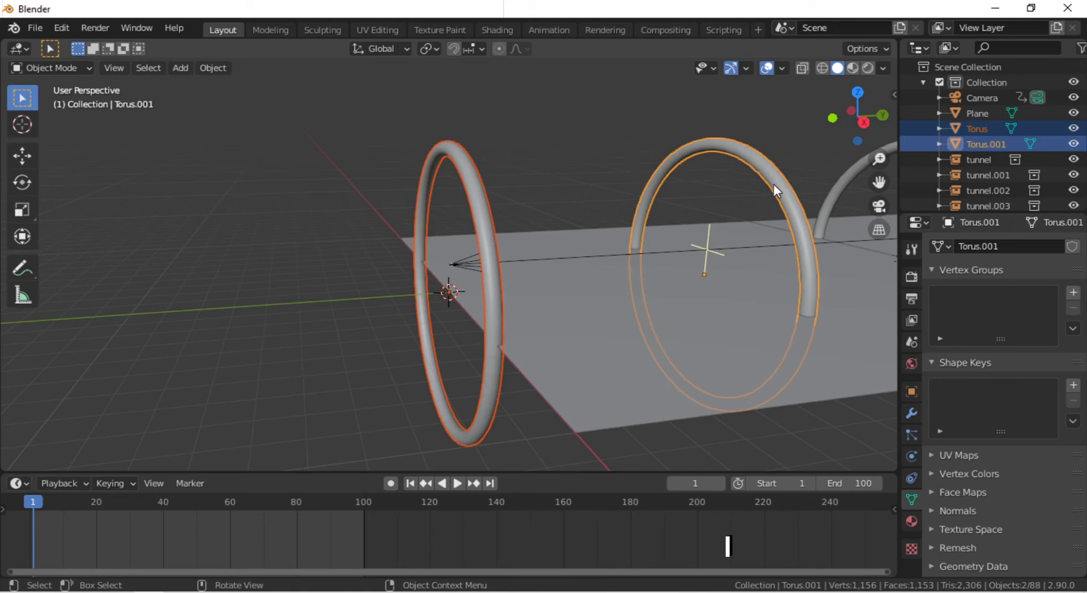
key(i)
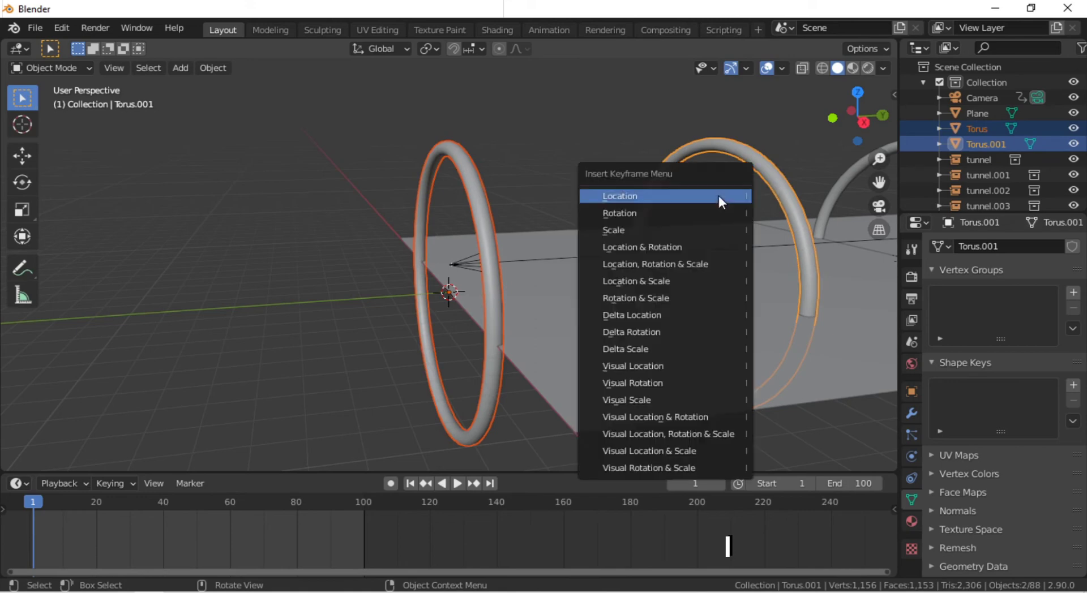
click(718, 213)
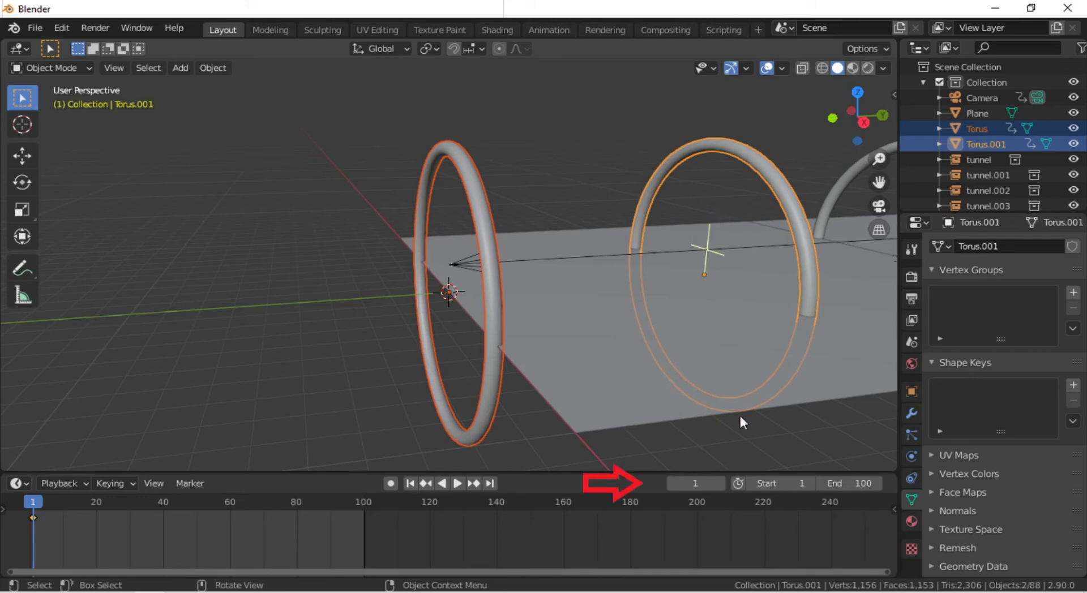
click(701, 483)
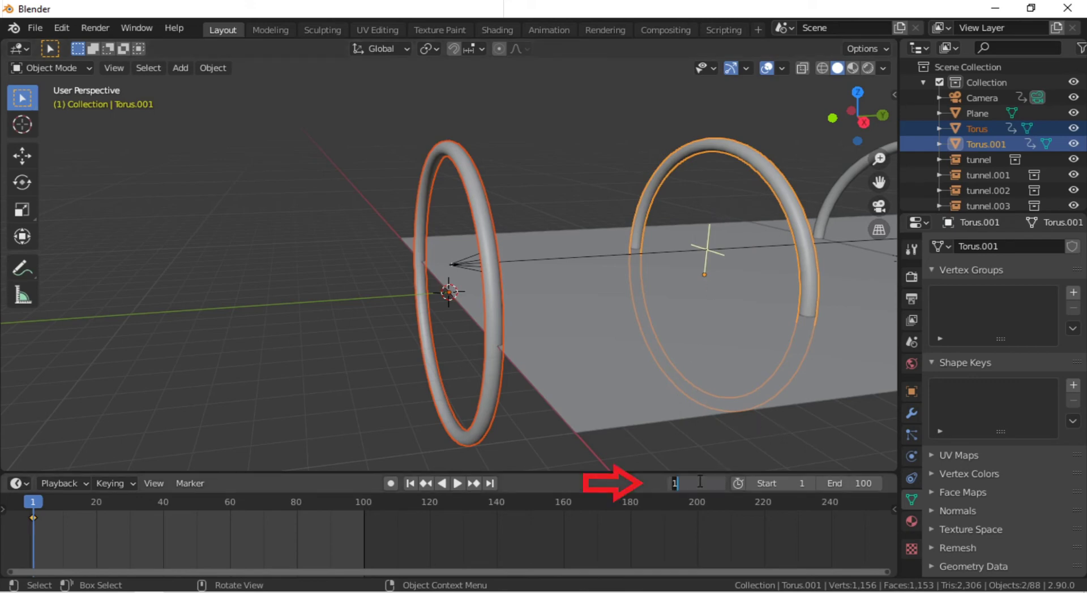
At frame 101, rotate both rings 360° around Y.
text(101)
key(Return)
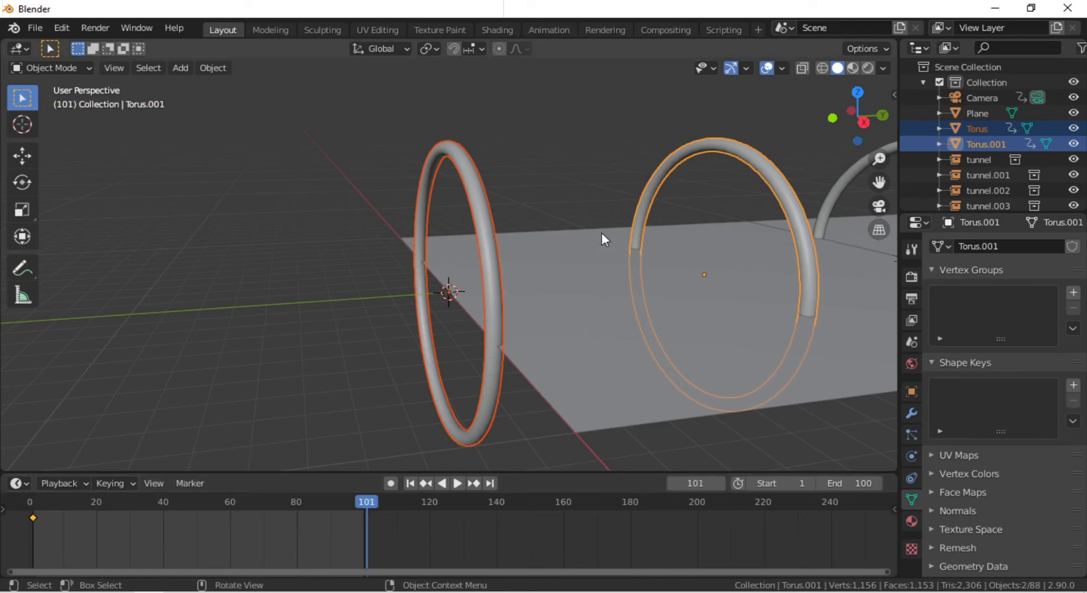
key(r)
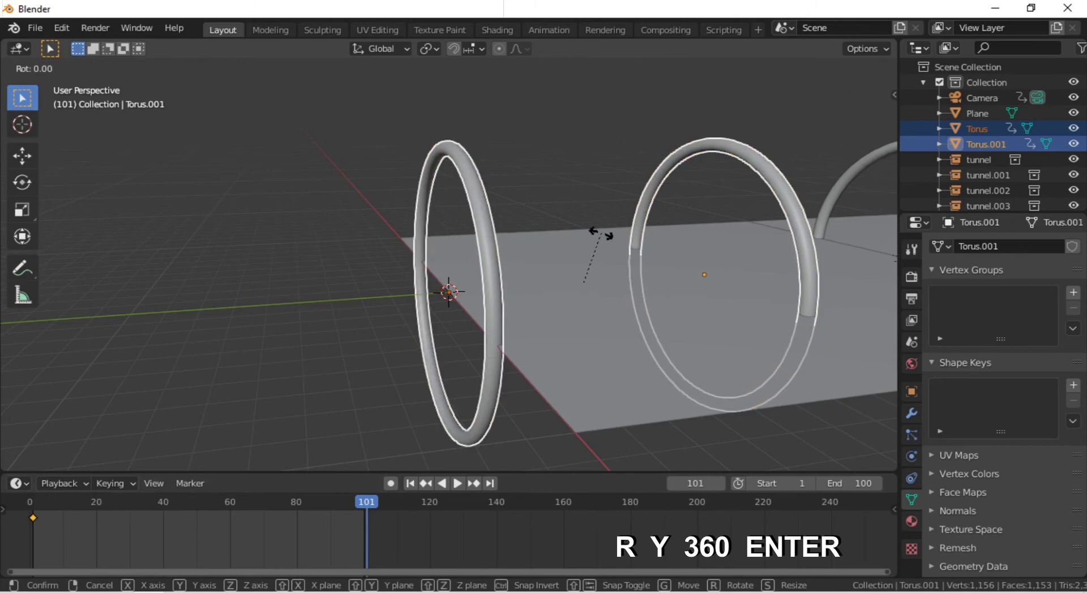
text(y)
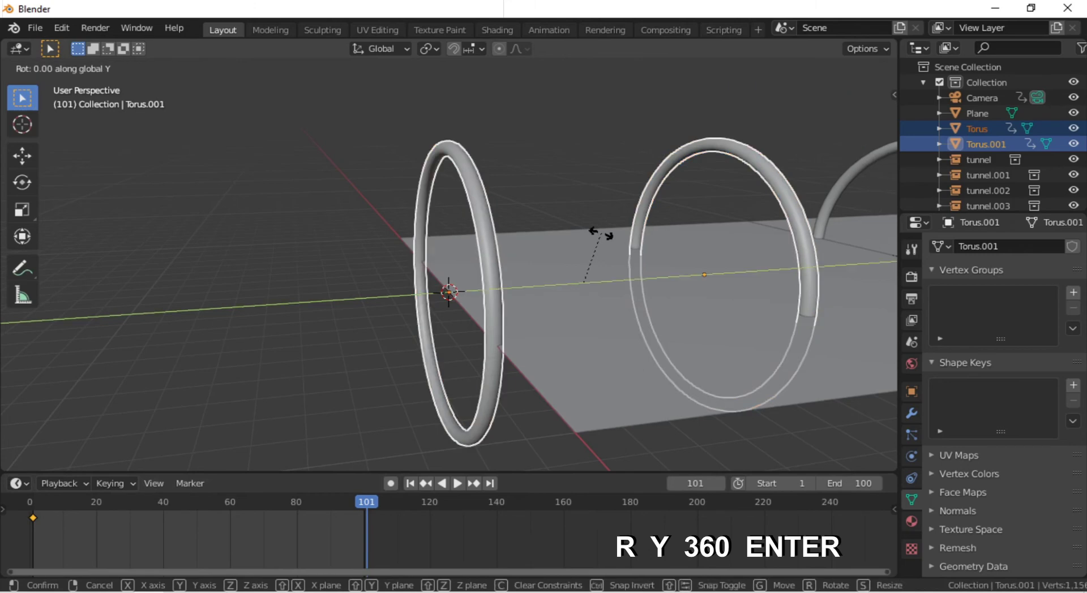
text(36)
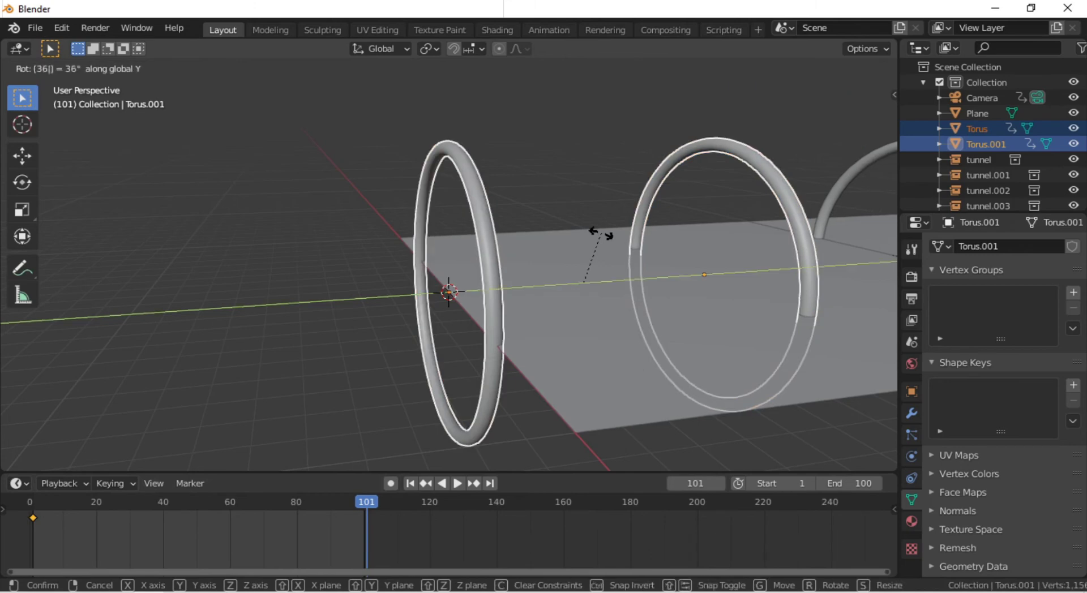
text(0)
key(Return)
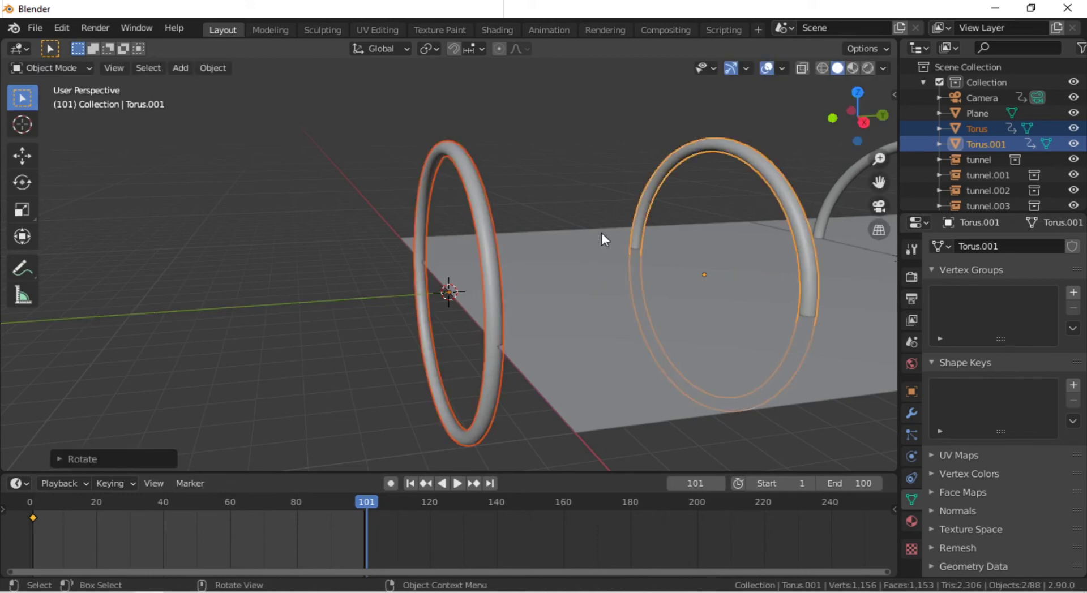
Keyframe the rings' rotation and switch to rendered viewport shading.
key(i)
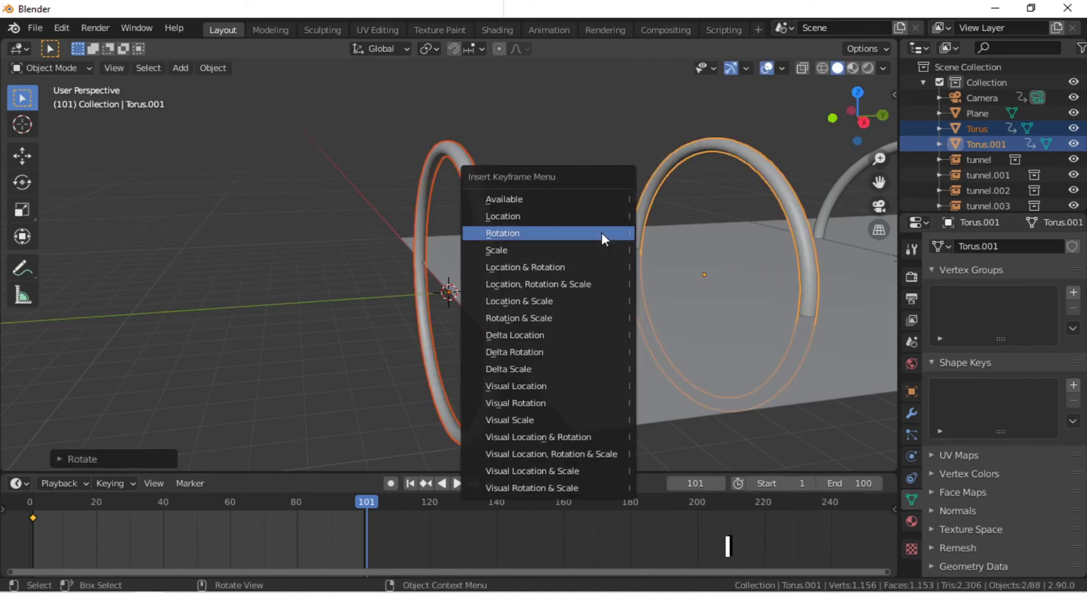
click(601, 232)
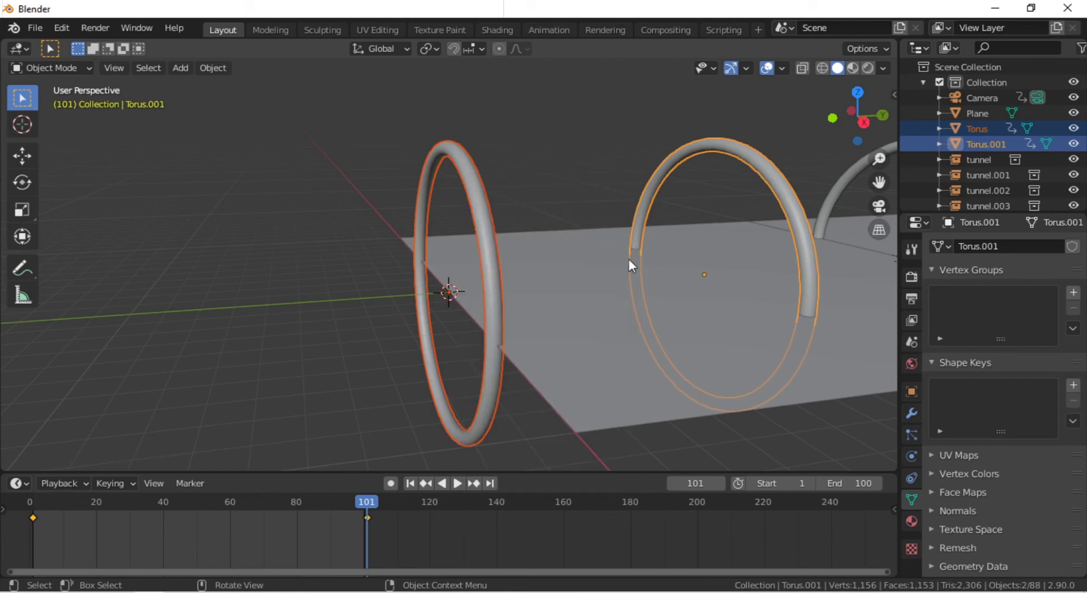
click(868, 68)
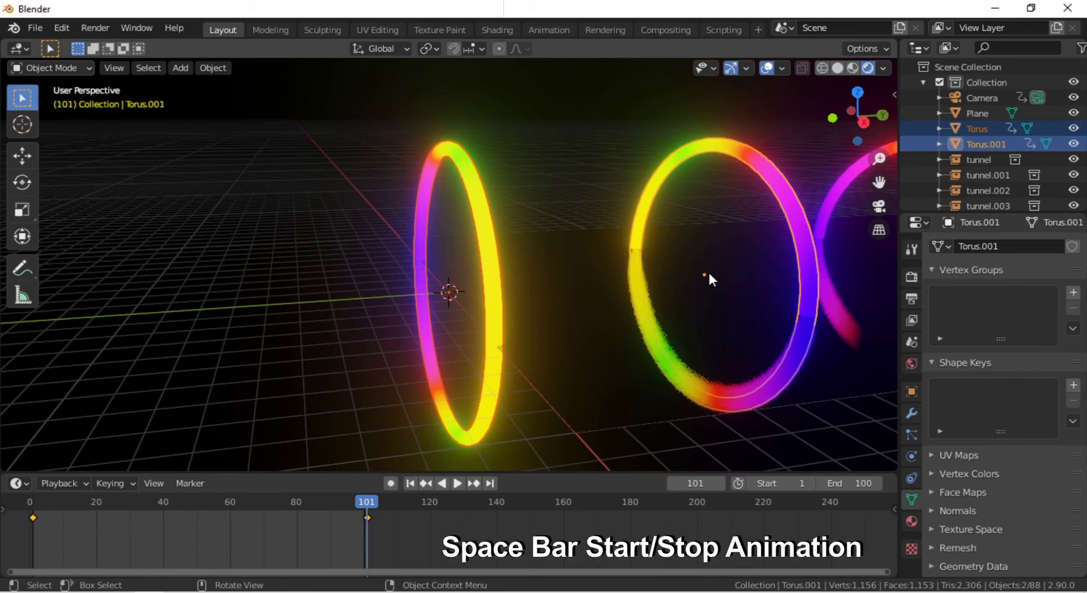
Play the animation, then replay it through the camera view, stopping at frame 64.
key(space)
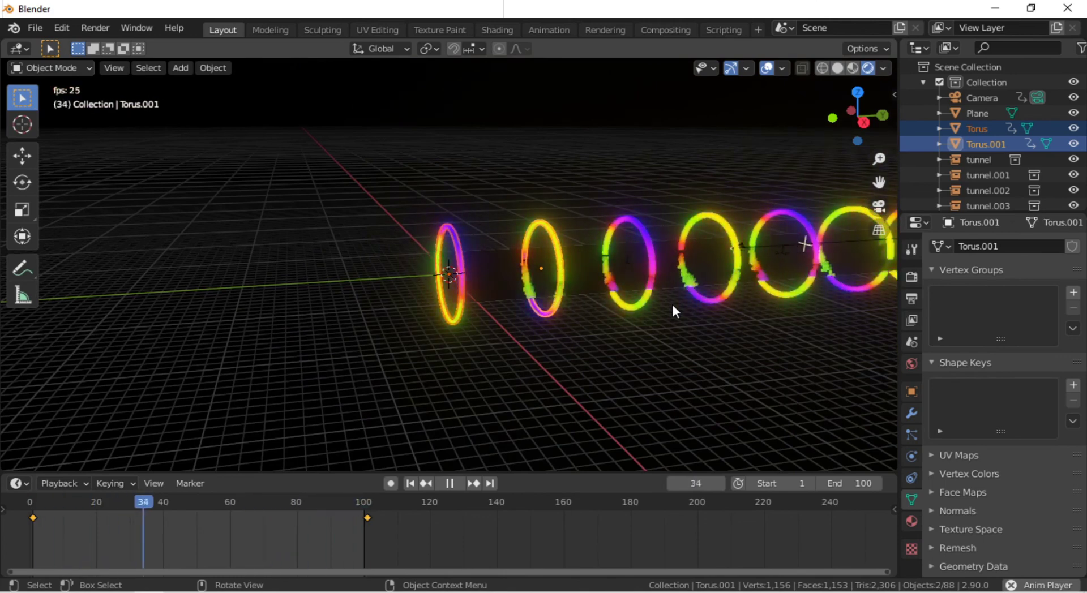
key(space)
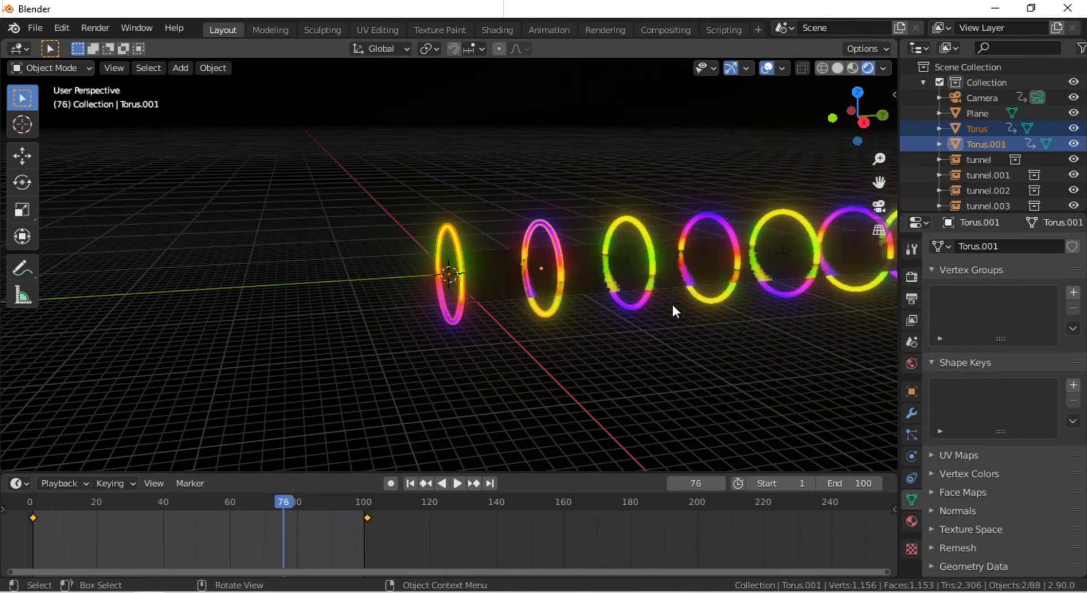
key(KP_0)
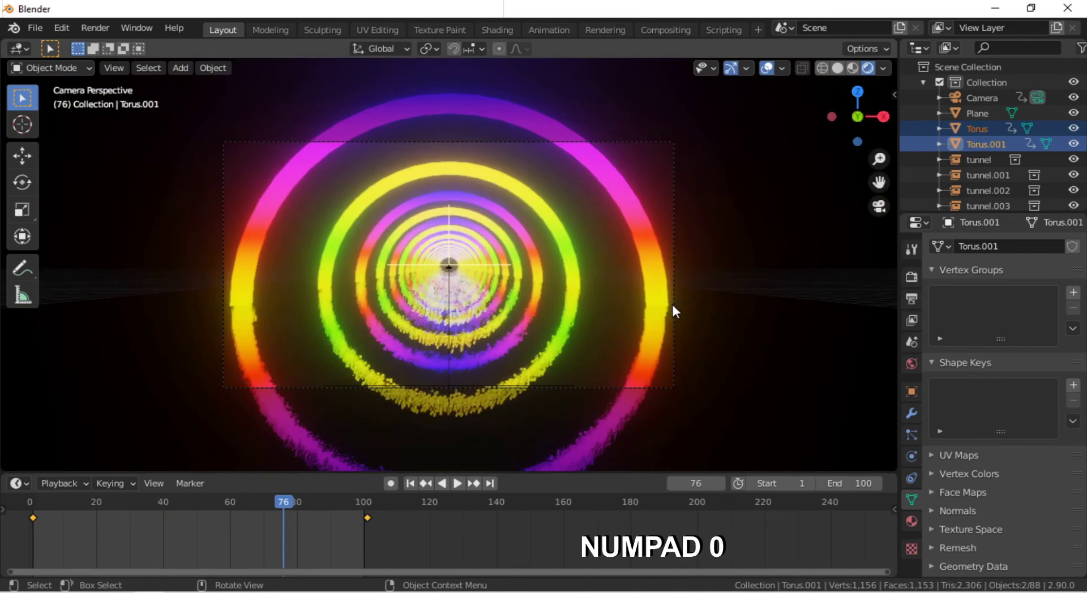
key(space)
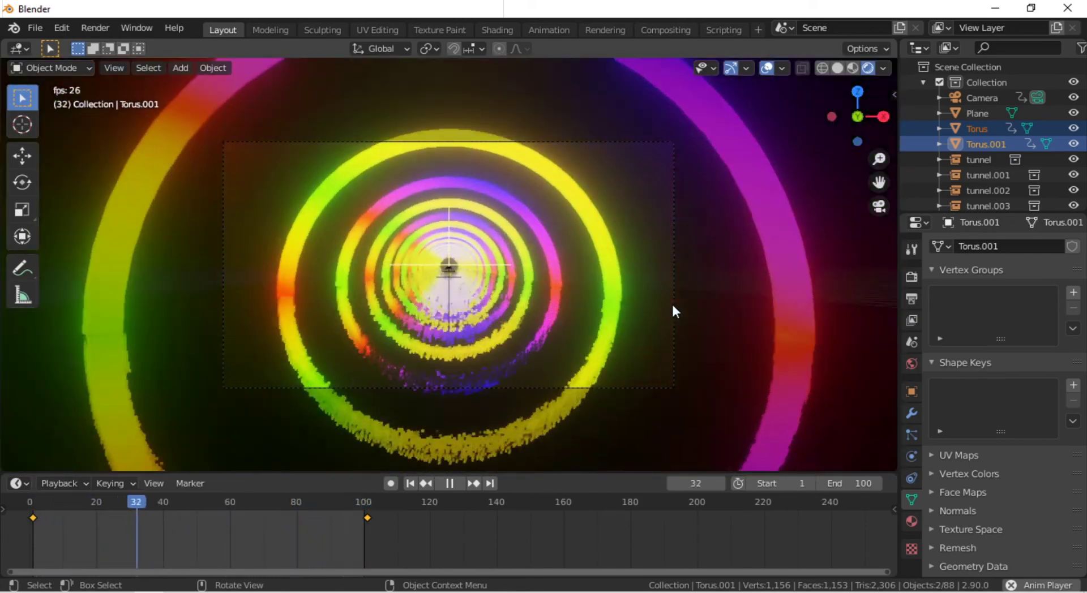
key(space)
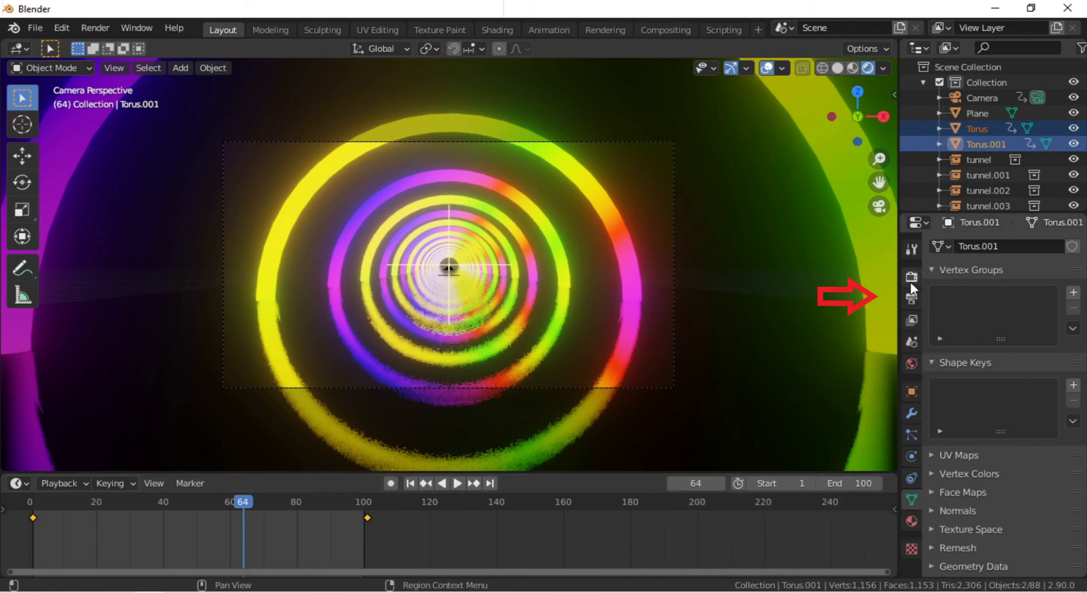
Point the render output path to the Desktop folder instead of /tmp/.
click(909, 300)
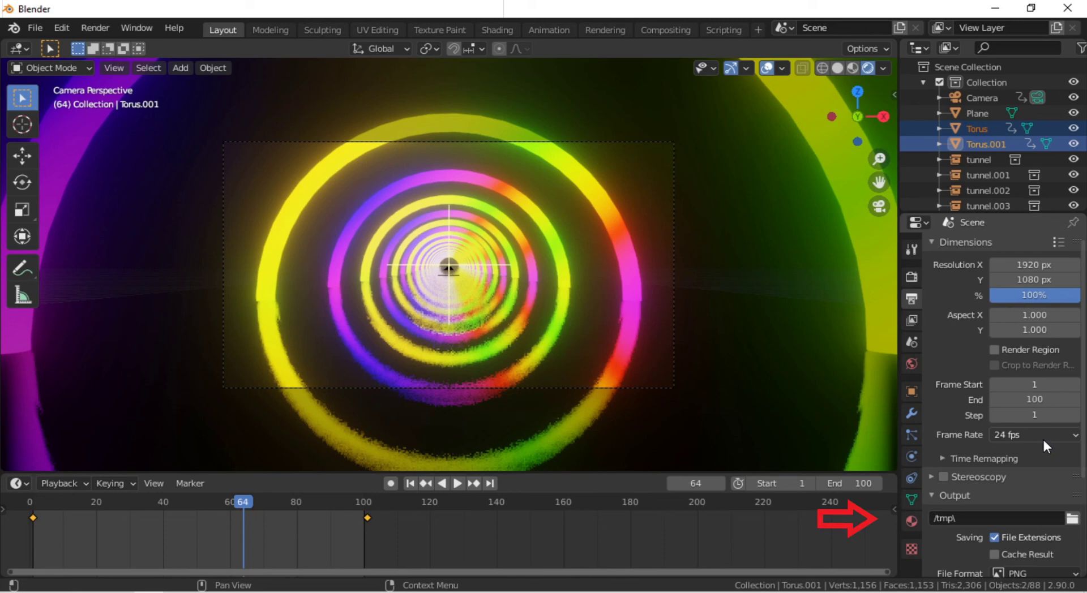
click(1071, 519)
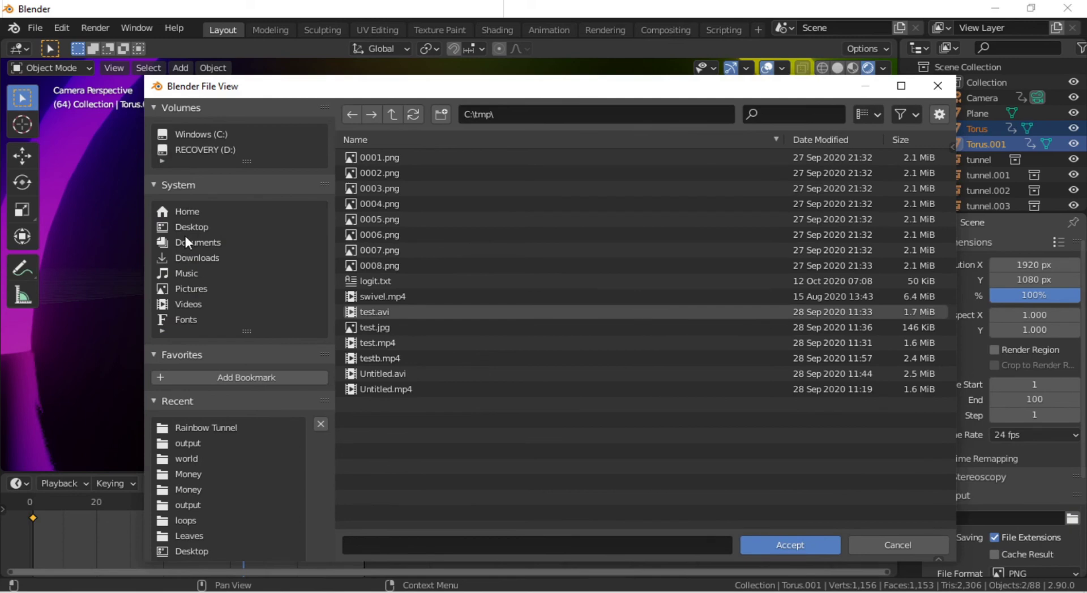
click(188, 227)
click(782, 540)
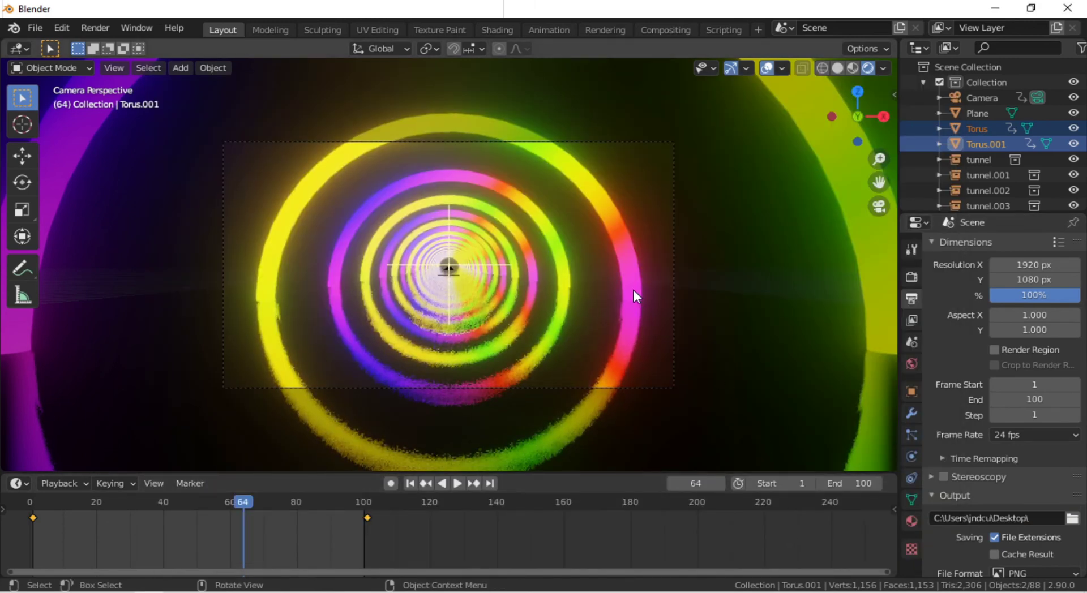
Change the output file format from PNG to FFmpeg video.
scroll(964, 417, down, 4)
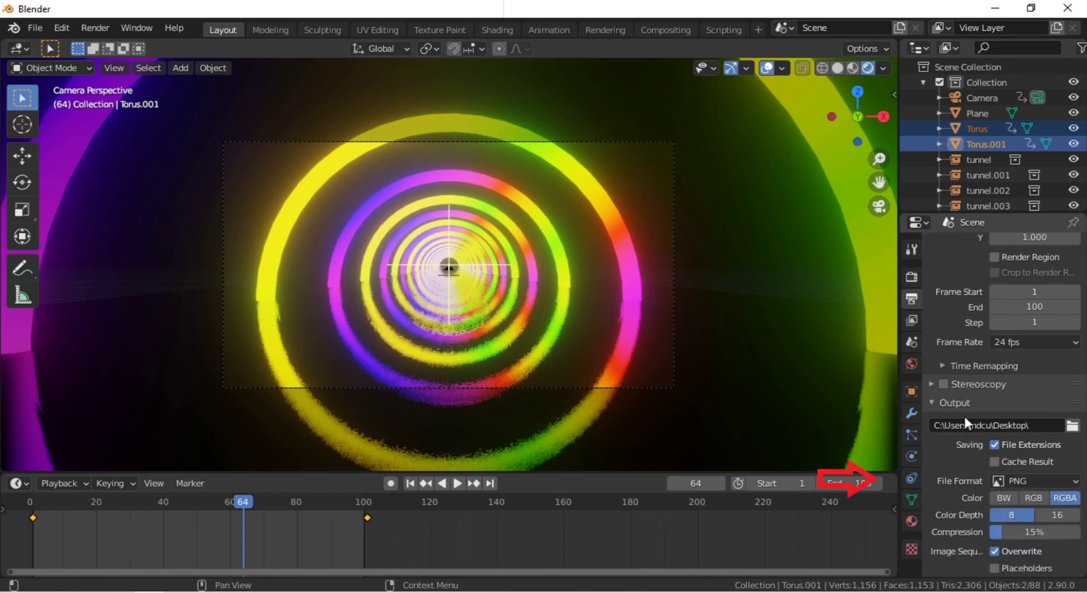
click(1064, 478)
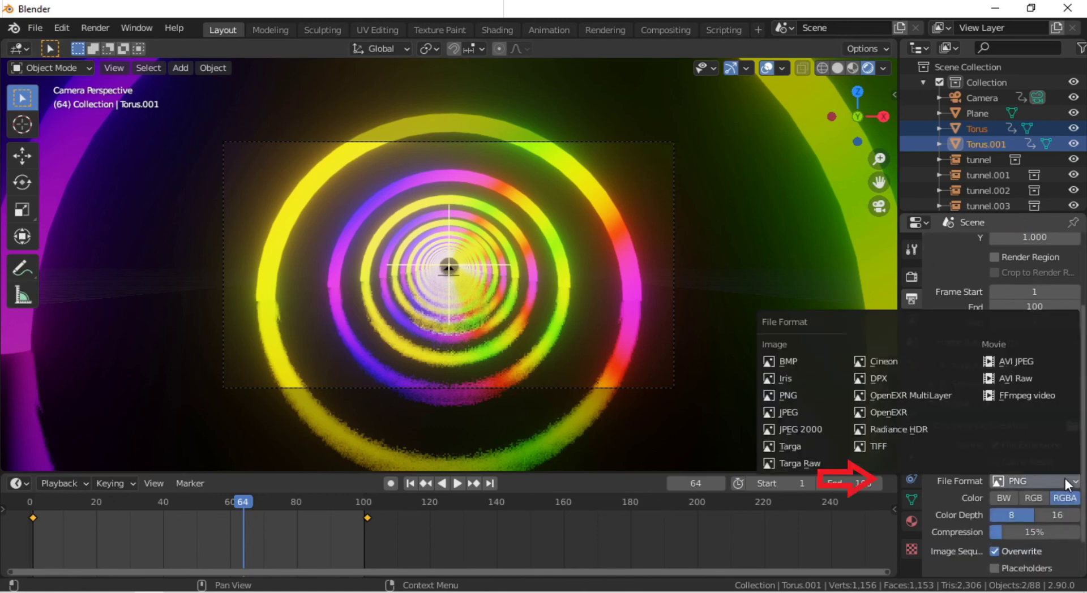
click(1015, 399)
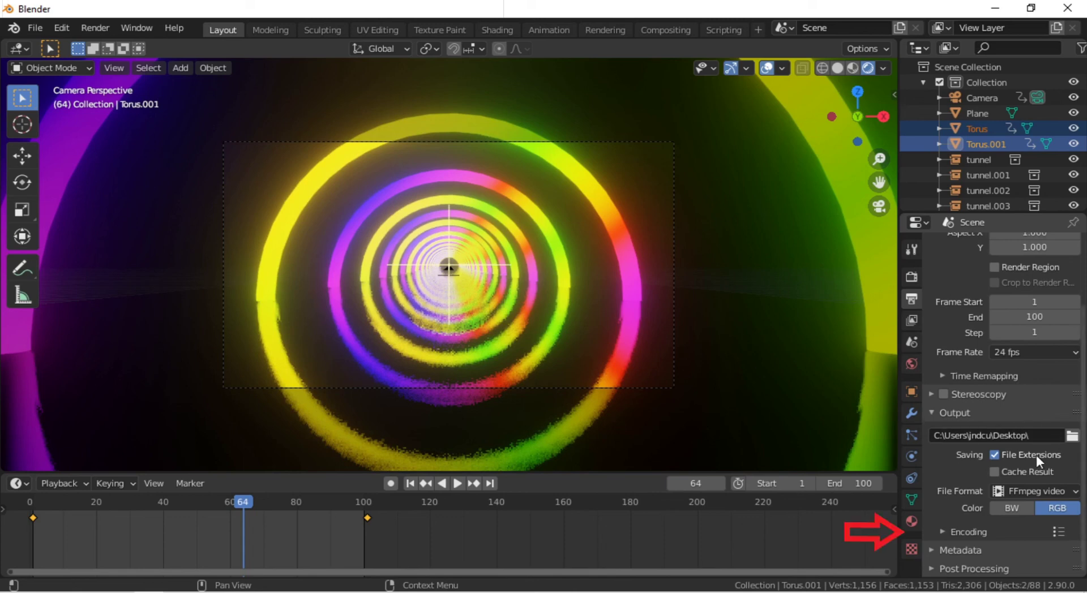
Set the video encoding to an MPEG-4 container at Perceptually lossless quality.
click(940, 532)
scroll(990, 520, down, 3)
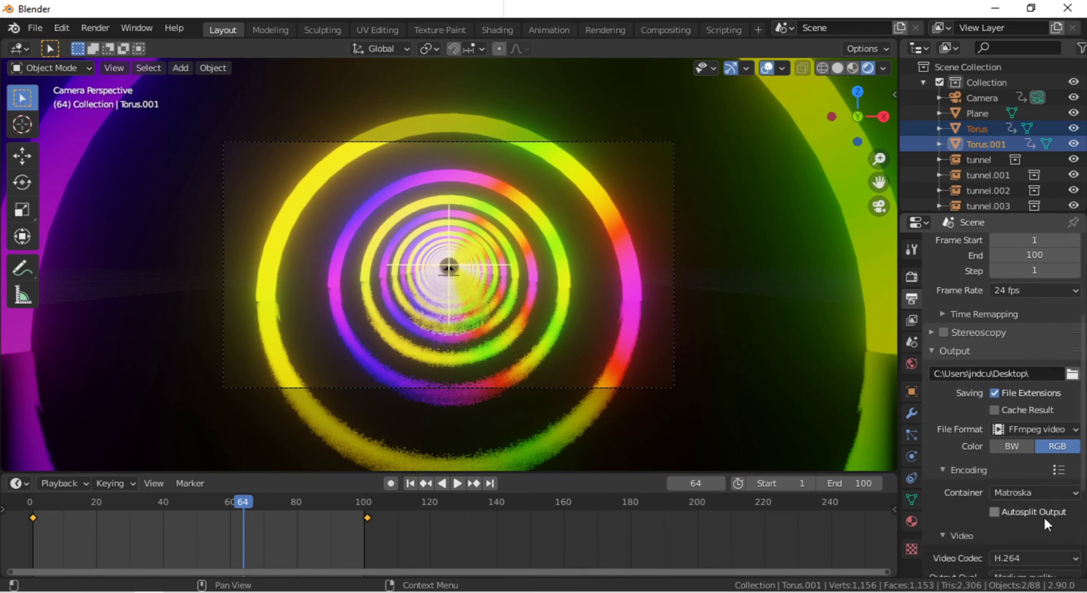
click(1066, 492)
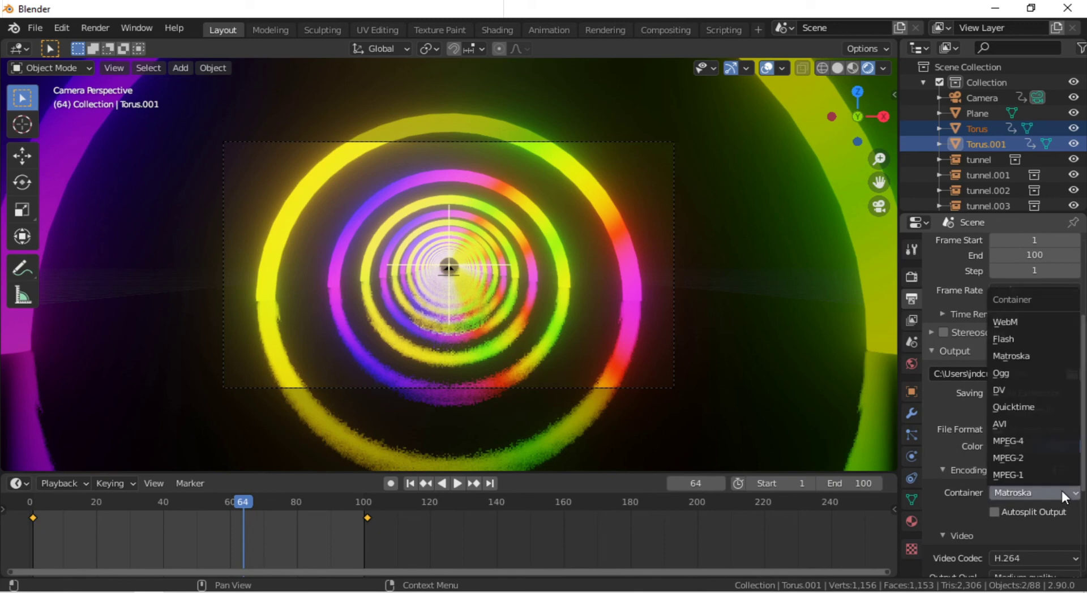
click(1044, 446)
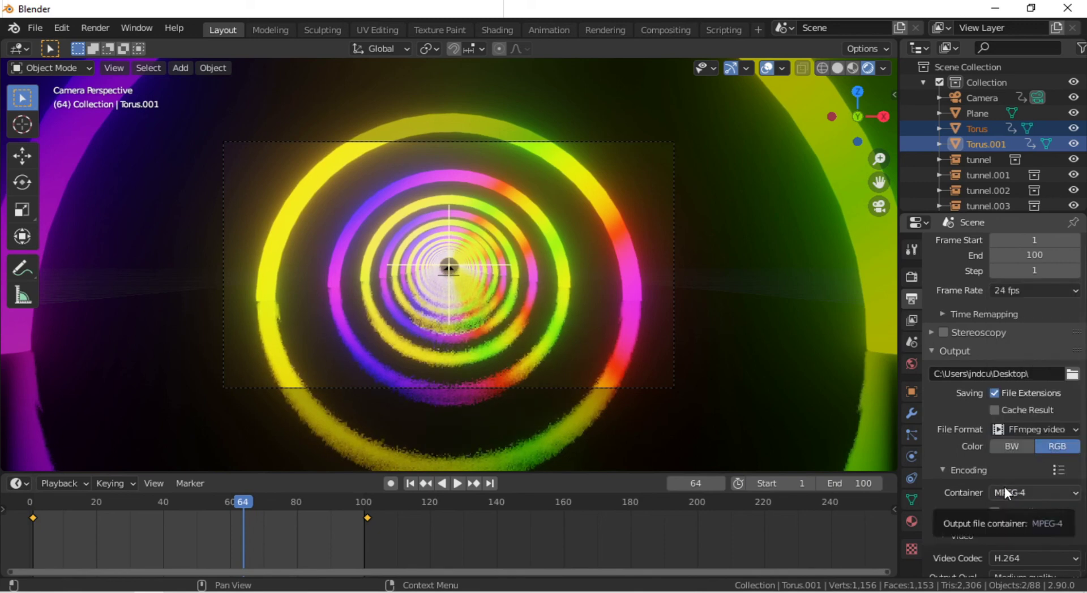
scroll(1004, 487, down, 2)
scroll(1003, 485, down, 2)
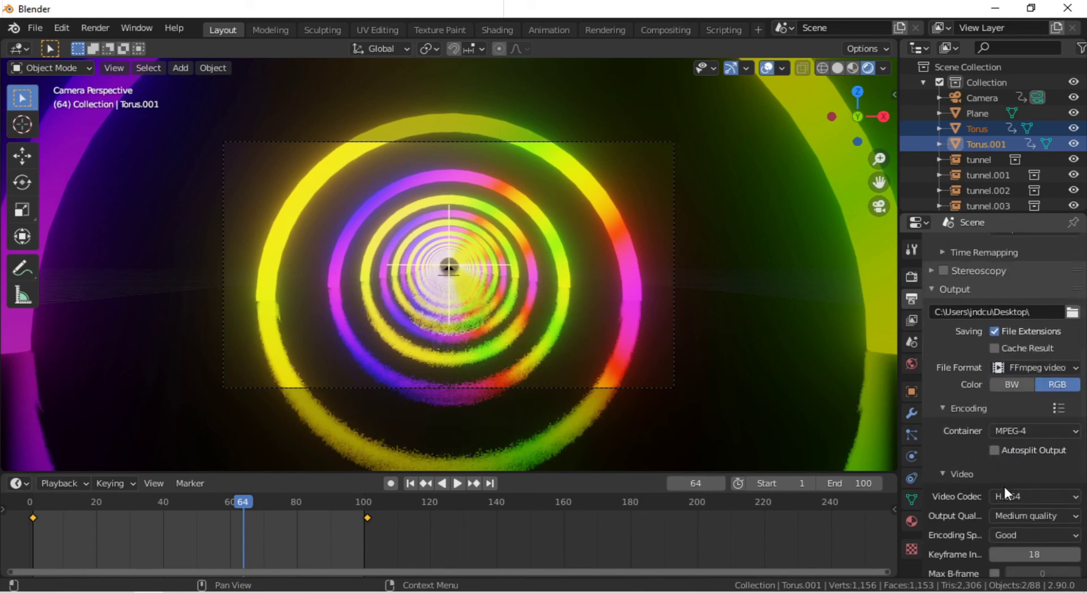
click(1026, 517)
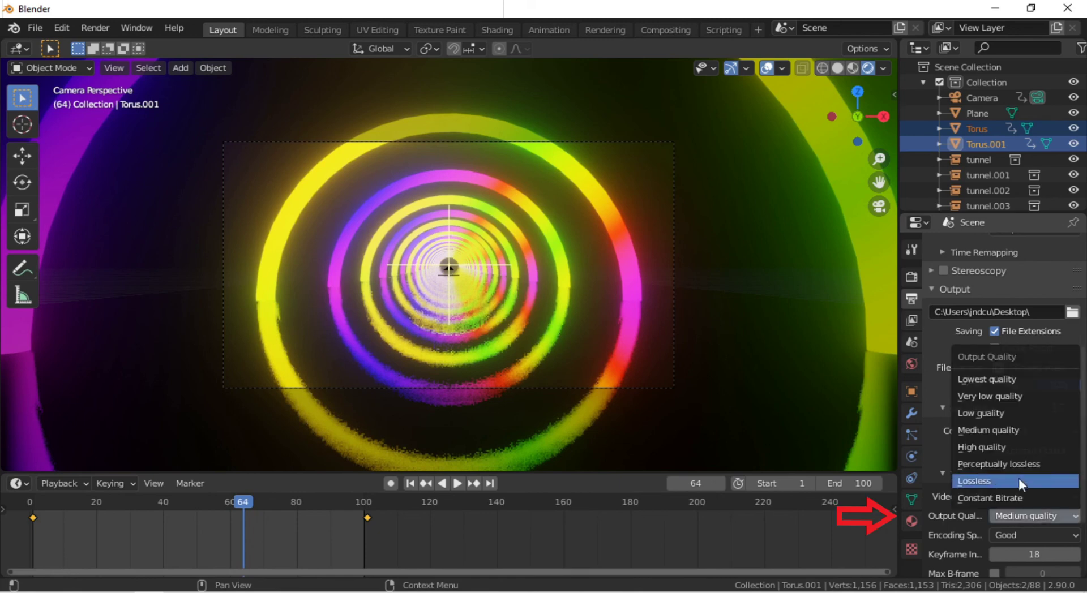
click(1020, 461)
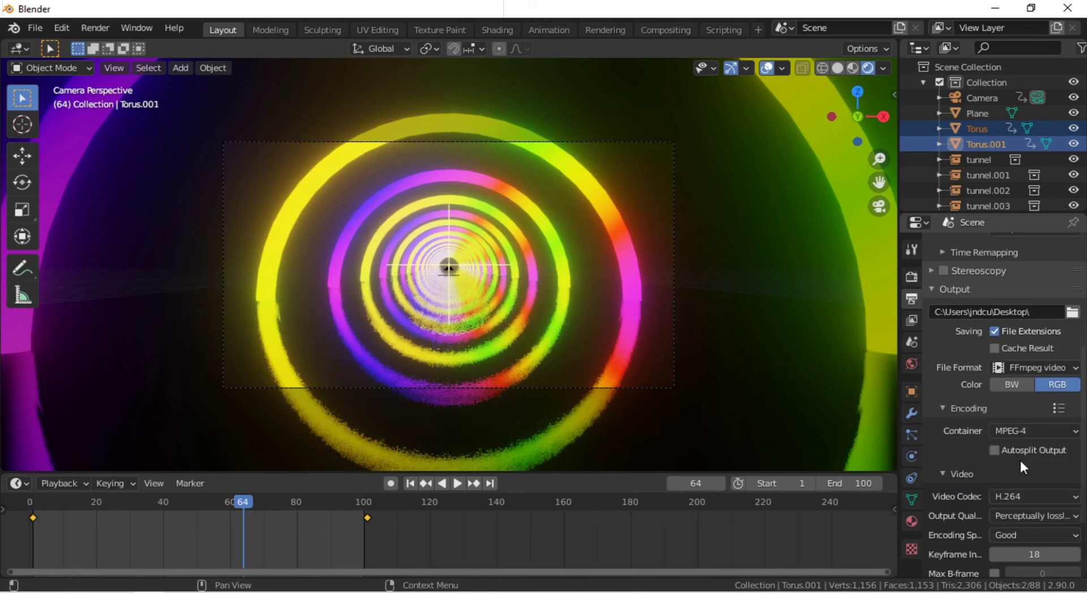
Render the full tunnel fly-through animation via Render > Render Animation.
click(107, 27)
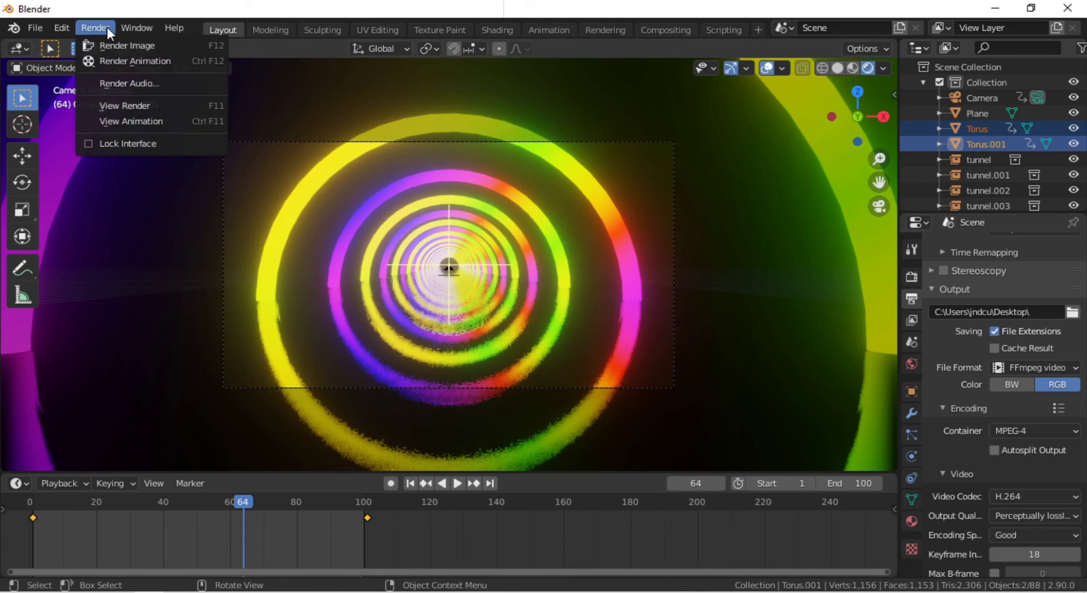
click(131, 65)
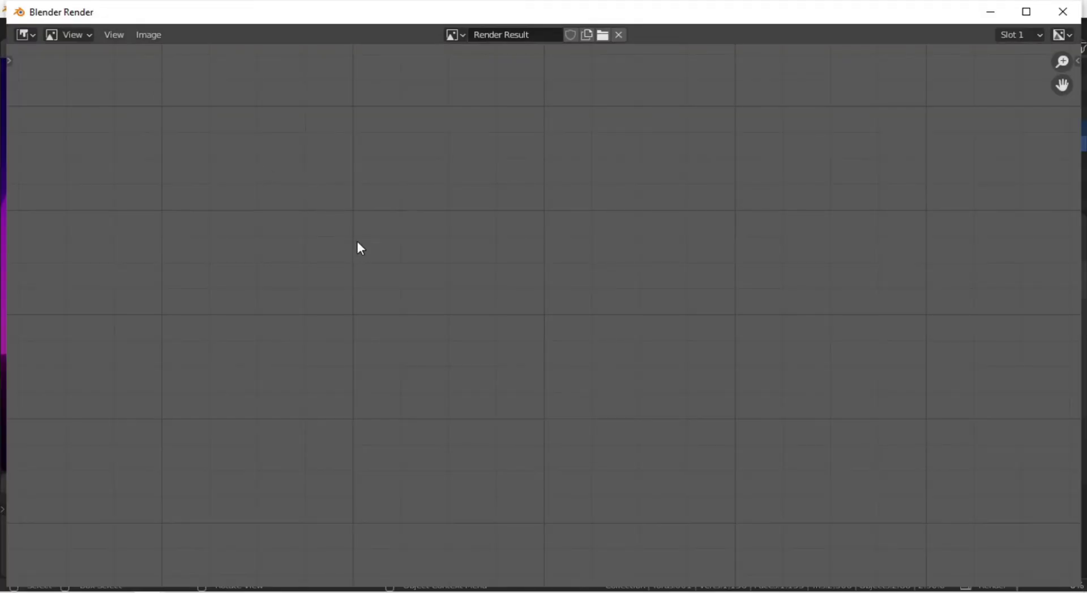